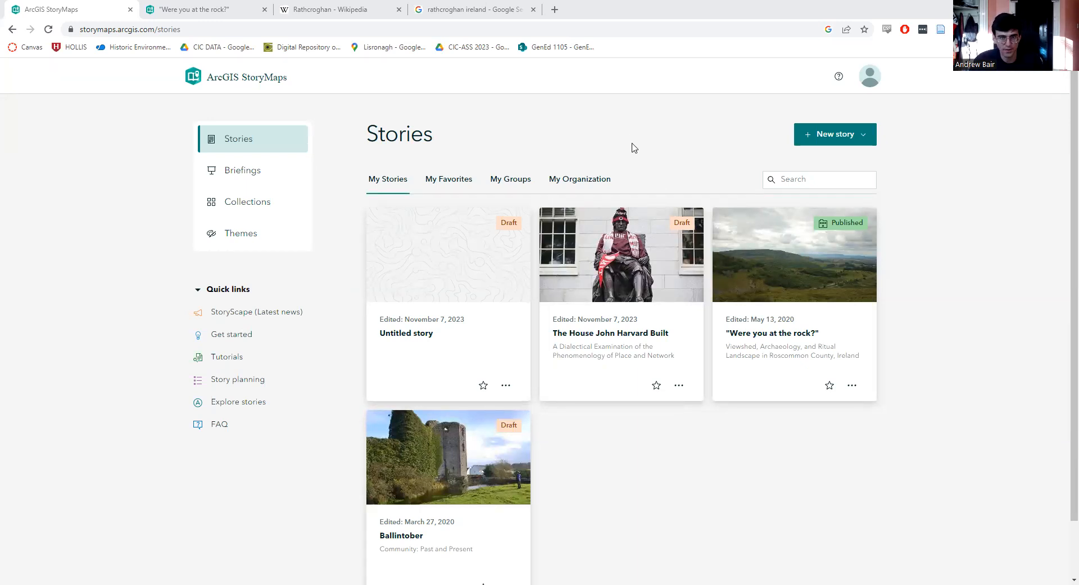
- Search the web for "arcgis story maps", open the ArcGIS StoryMaps site from the results, and close the old StoryMaps tab
left_click(555, 9)
type("arcgis story maps")
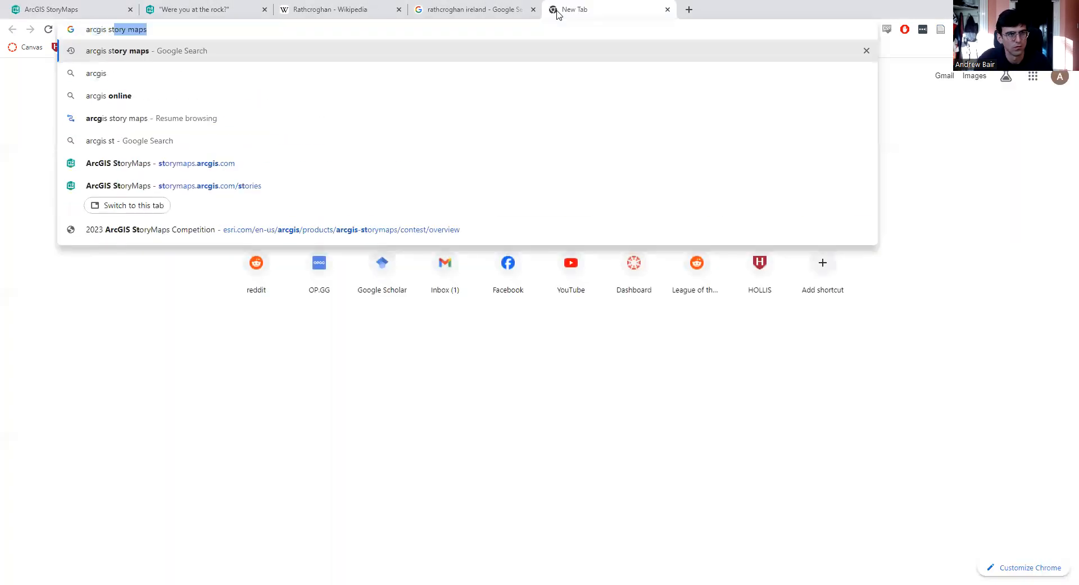
key("Return")
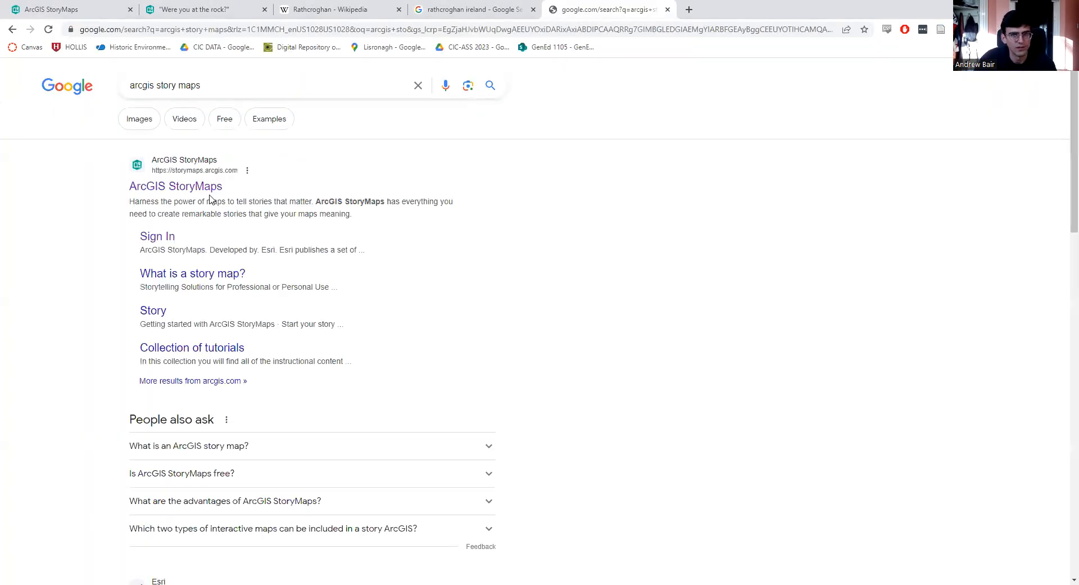
left_click(194, 186)
left_click(133, 9)
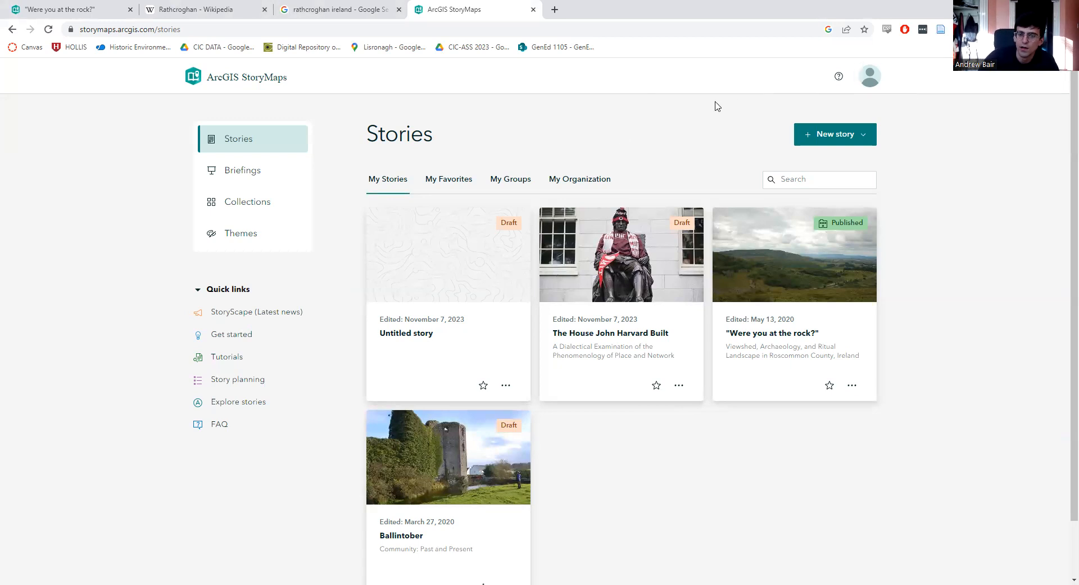
- Create a new story from scratch
left_click(821, 138)
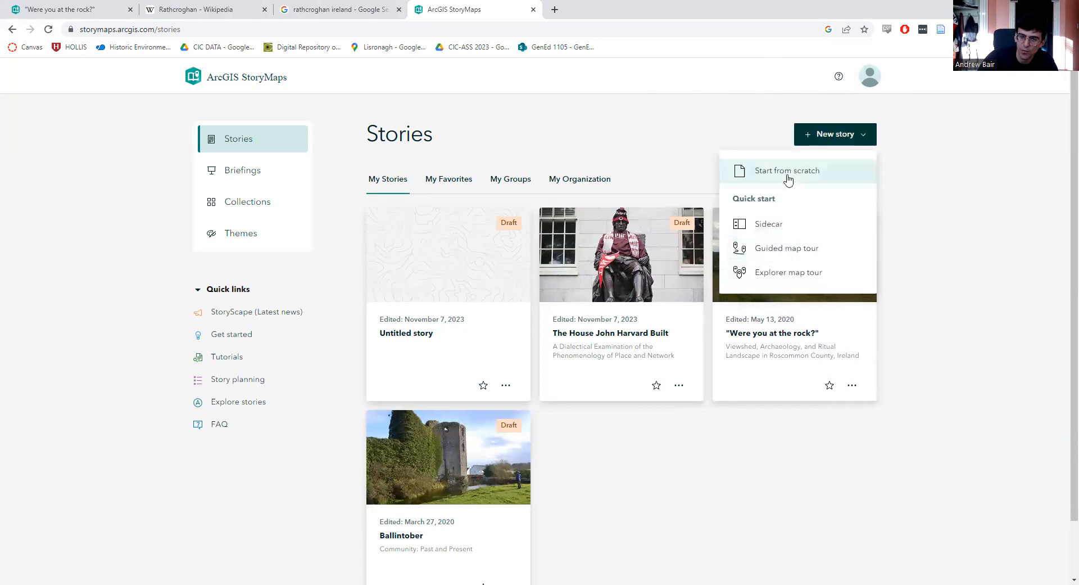
mouse_move(785, 177)
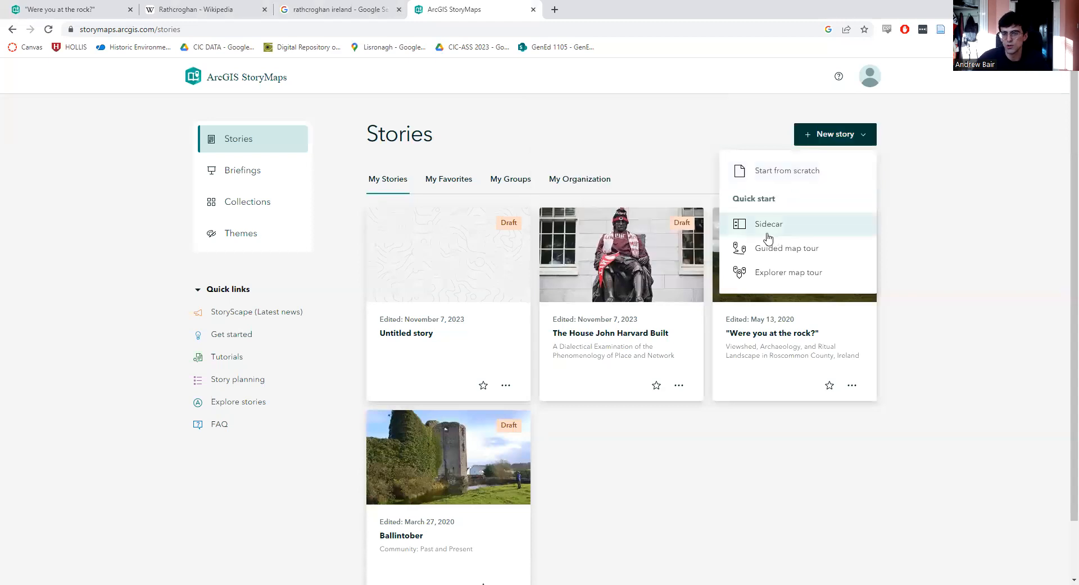
mouse_move(768, 237)
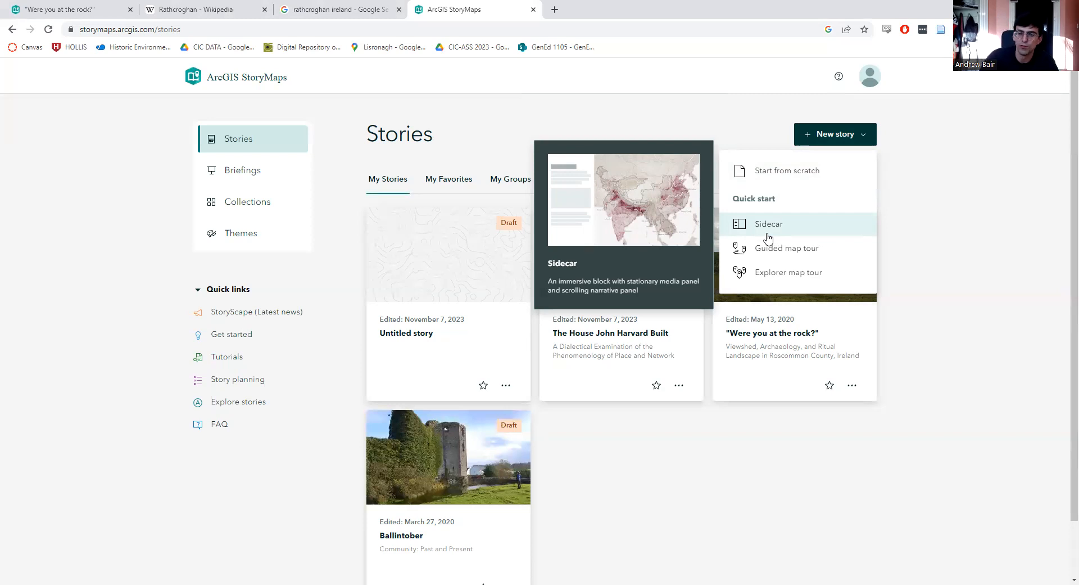
mouse_move(768, 269)
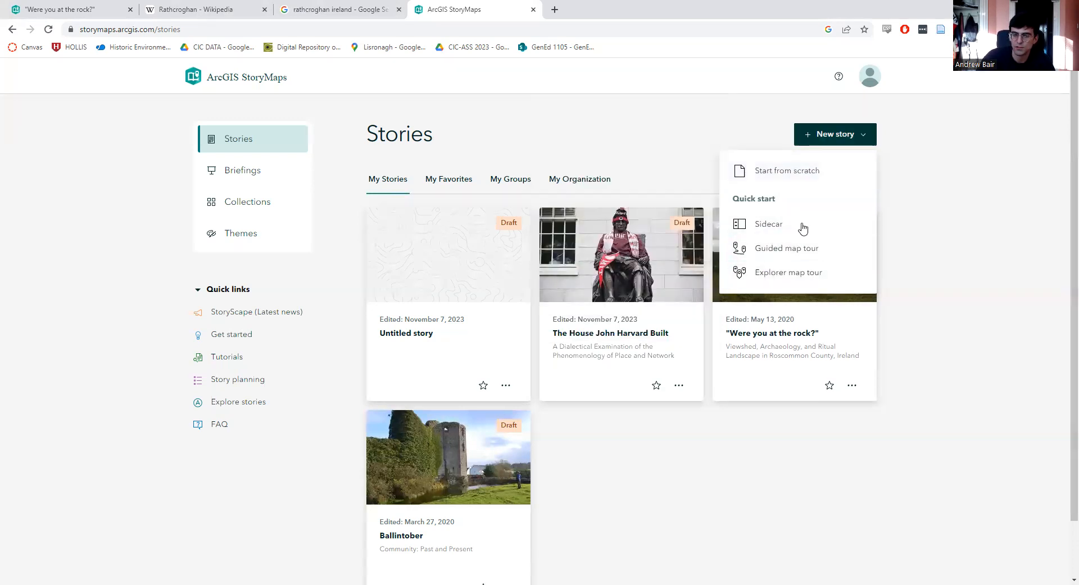
left_click(760, 176)
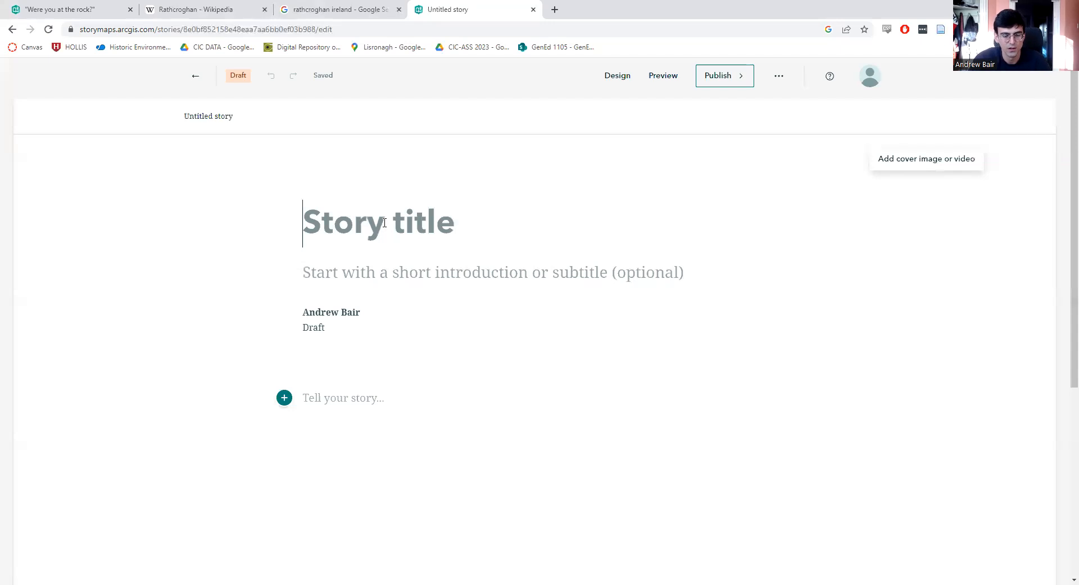
- Enter "Rathcroghan - Seat of Kings to Forgotten Backwater" as the story title
type("Rathcro")
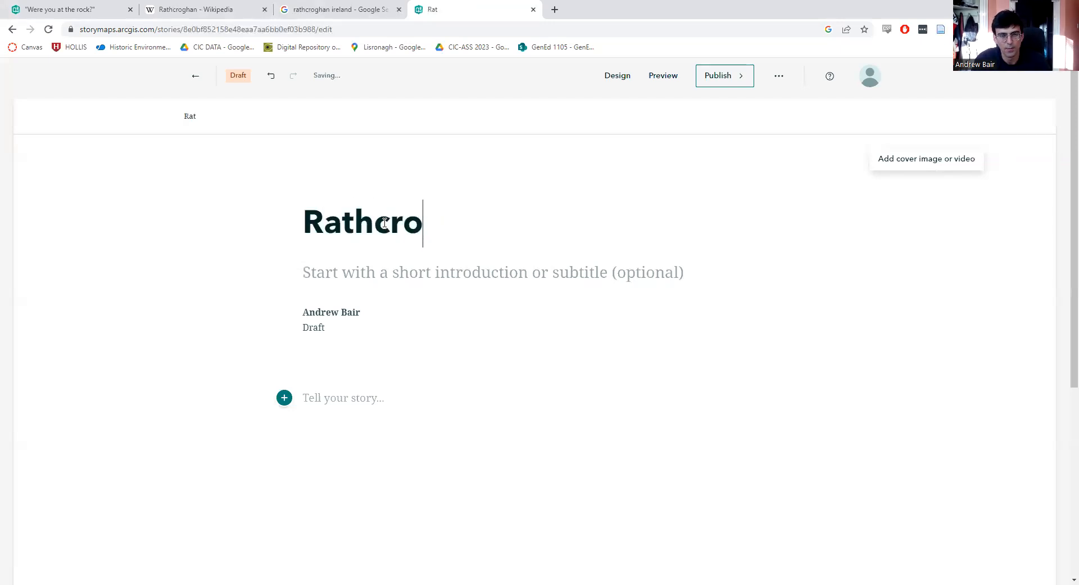
type("ghan - ")
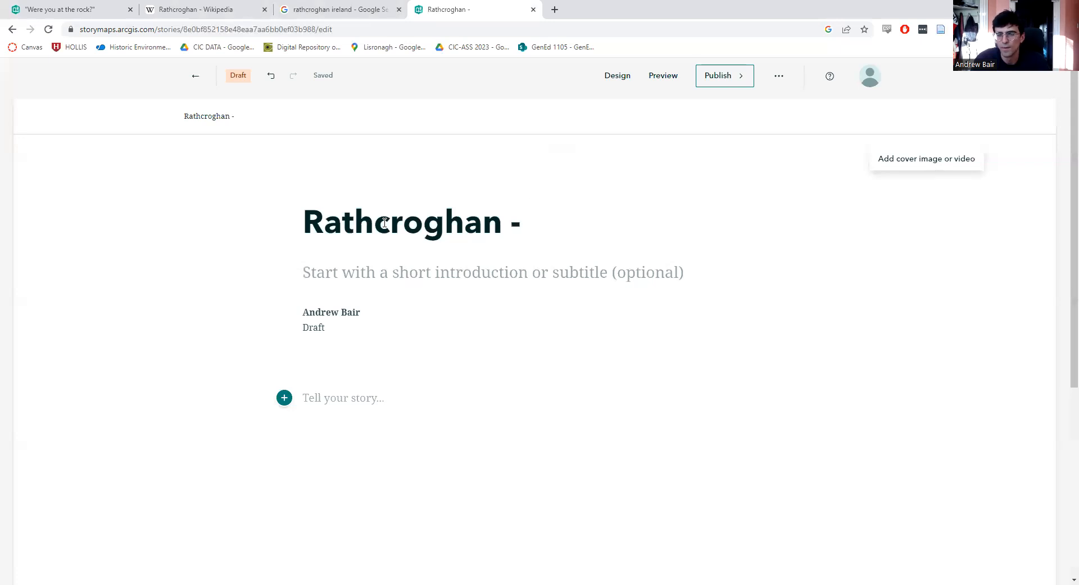
type("Seat o")
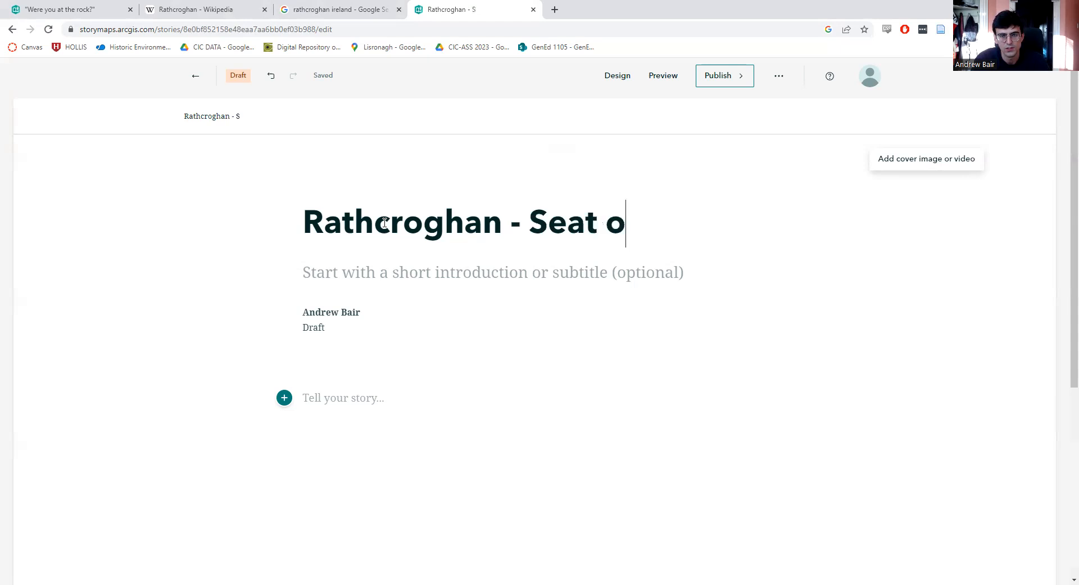
type("f Kings to ")
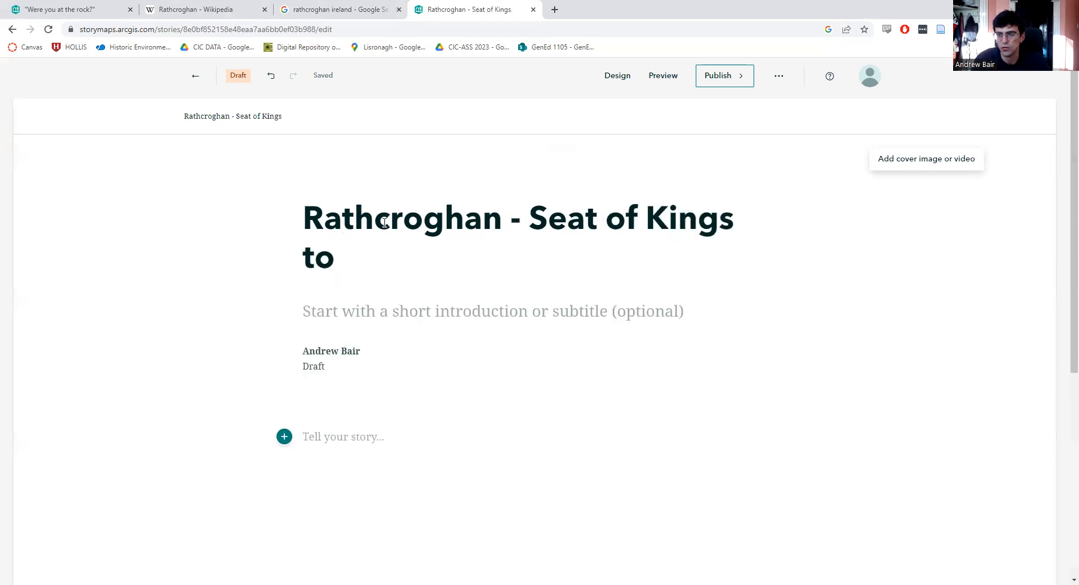
type("Forgotten ")
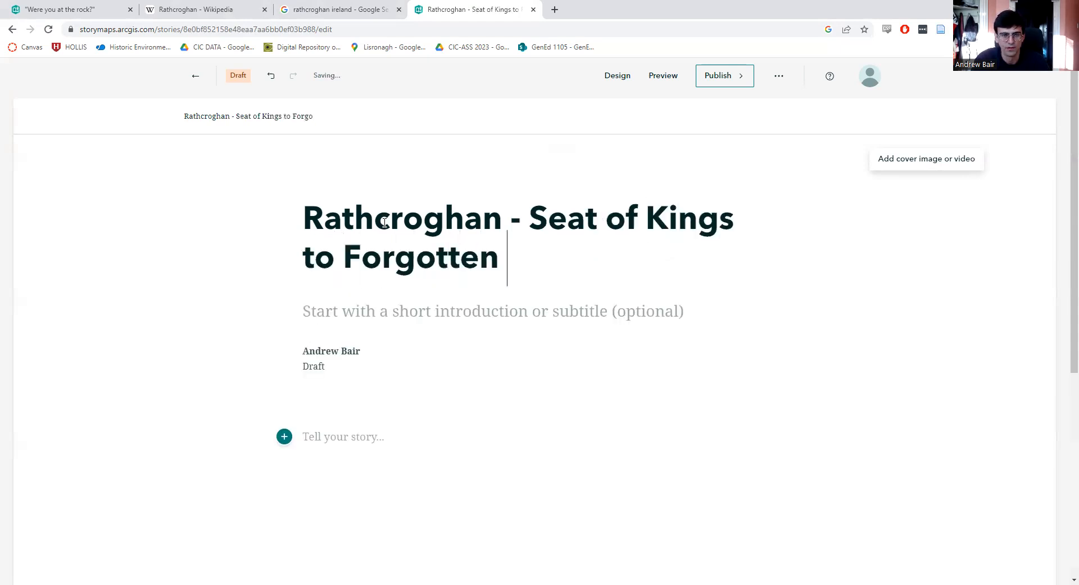
type("Backwater")
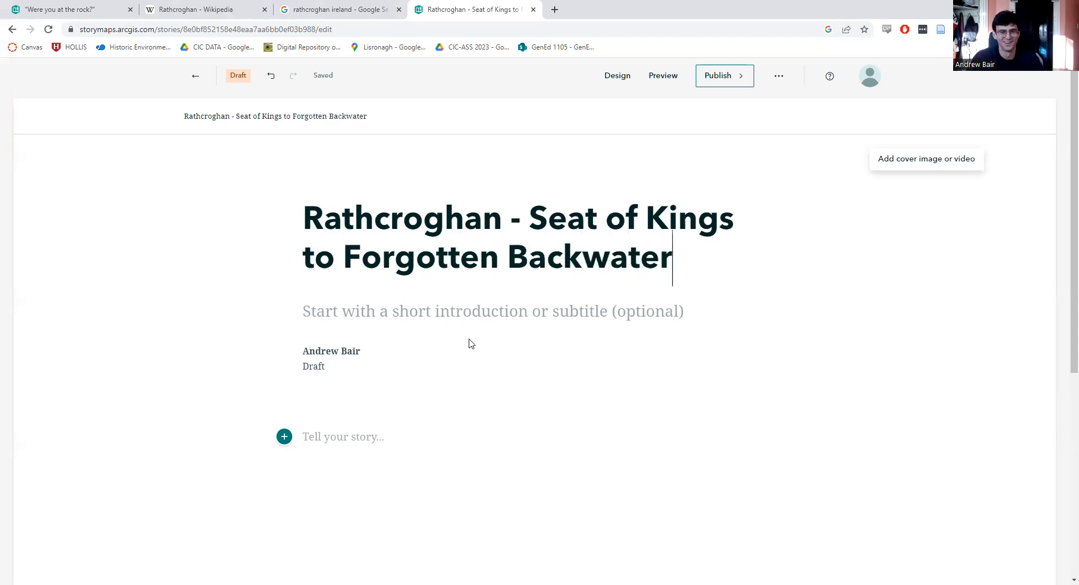
double_click(321, 369)
left_click(349, 352)
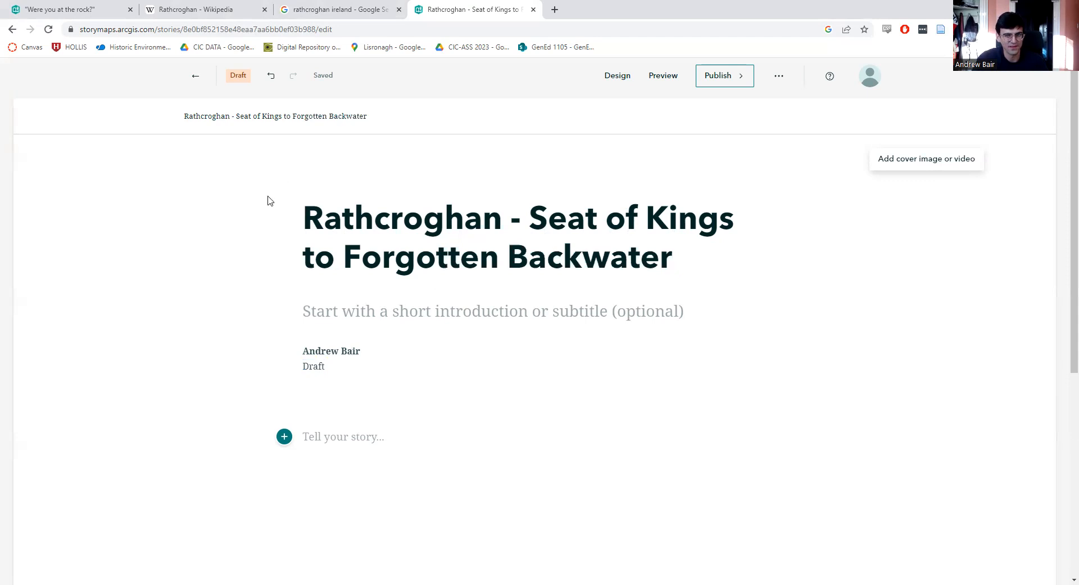
- Upload the JPG image listed under Today in the Downloads folder as the story's cover image
left_click(920, 164)
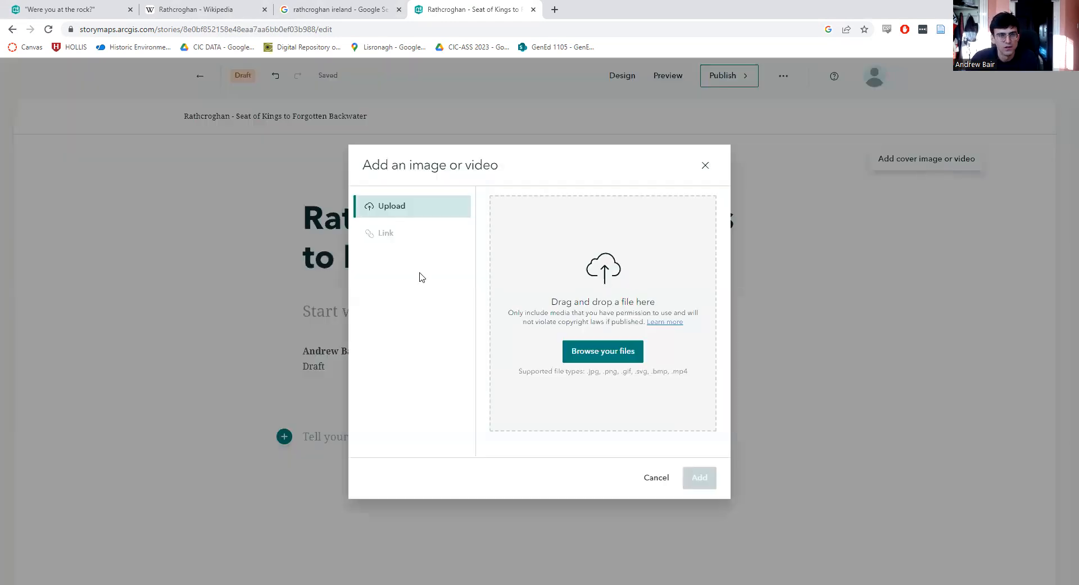
left_click(590, 353)
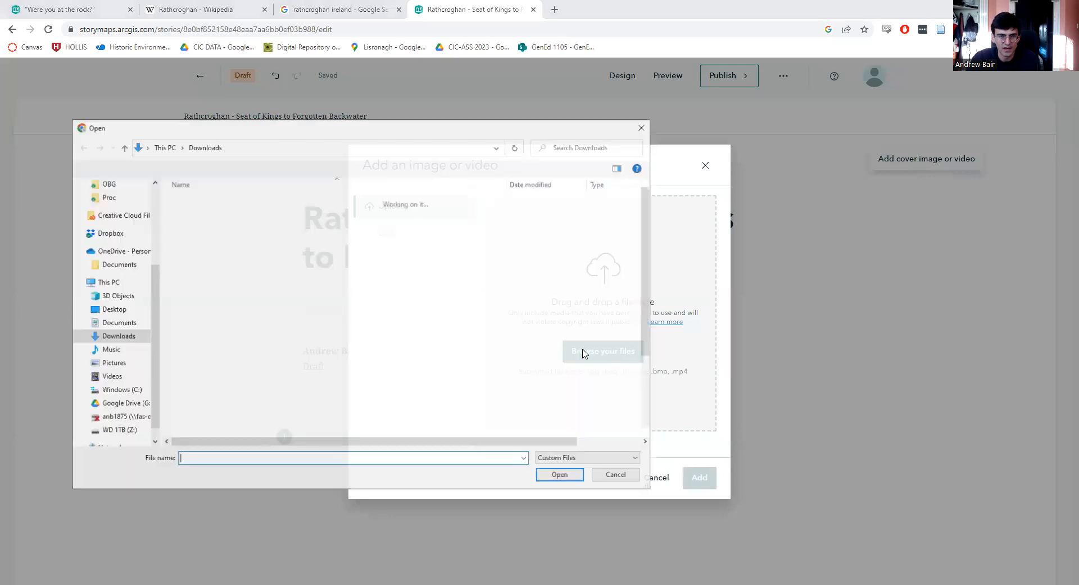
left_click(270, 216)
left_click(565, 475)
left_click(698, 478)
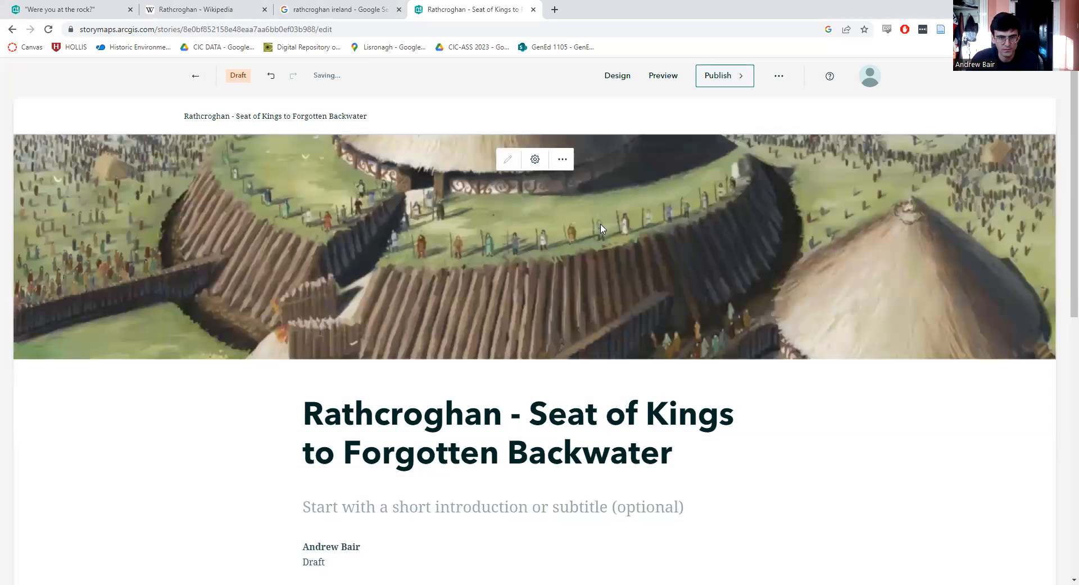
- Set the cover image's focal point on the thatched roof of the large central hut and save the image options
left_click(562, 159)
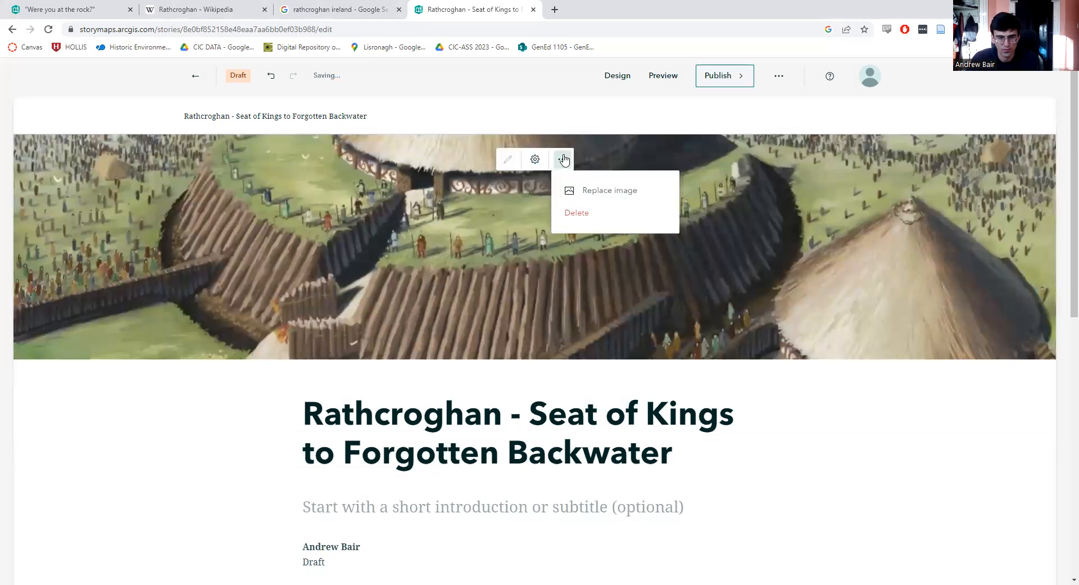
left_click(535, 159)
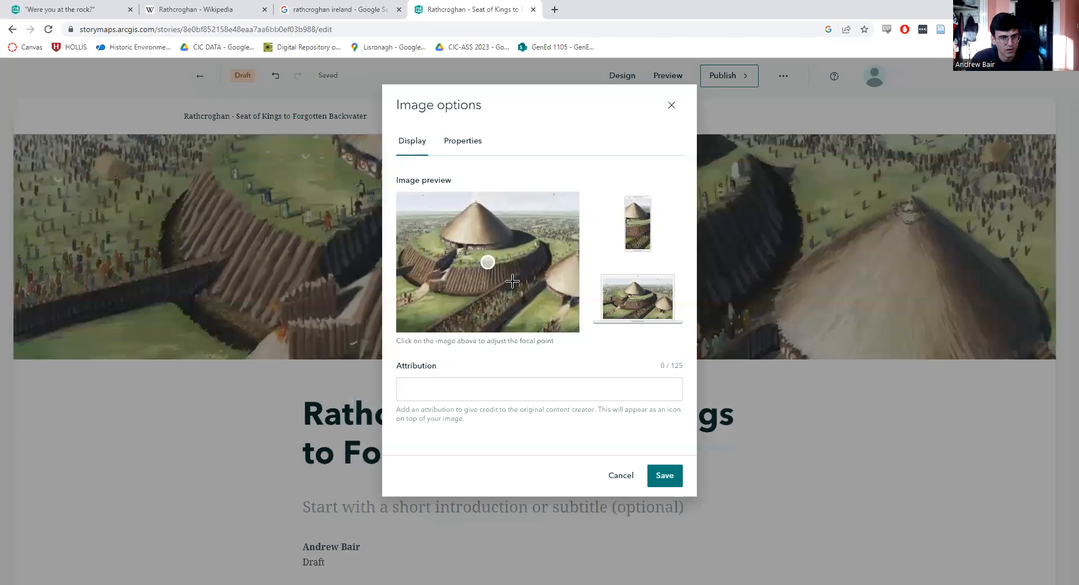
left_click(463, 141)
left_click(412, 140)
left_click(487, 230)
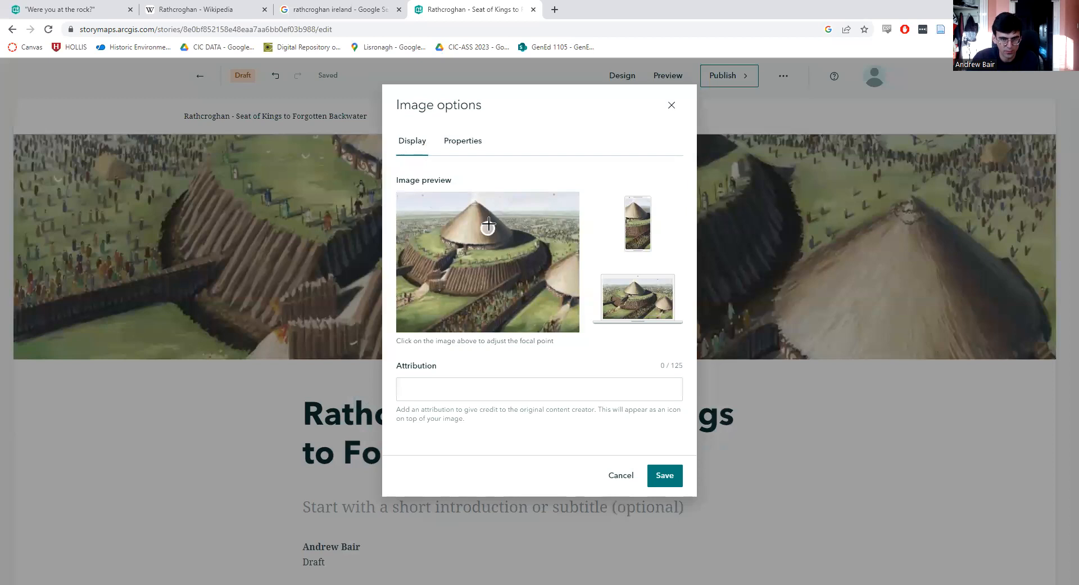
left_click(664, 475)
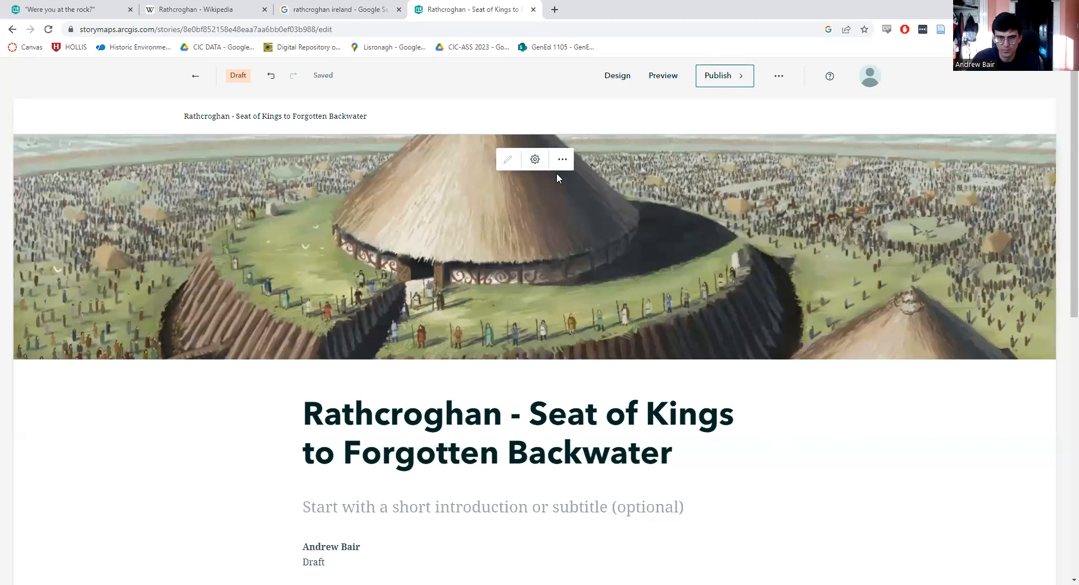
- Review the cover image's display and property options without changing them, and examine the cover and title on the page
left_click(542, 164)
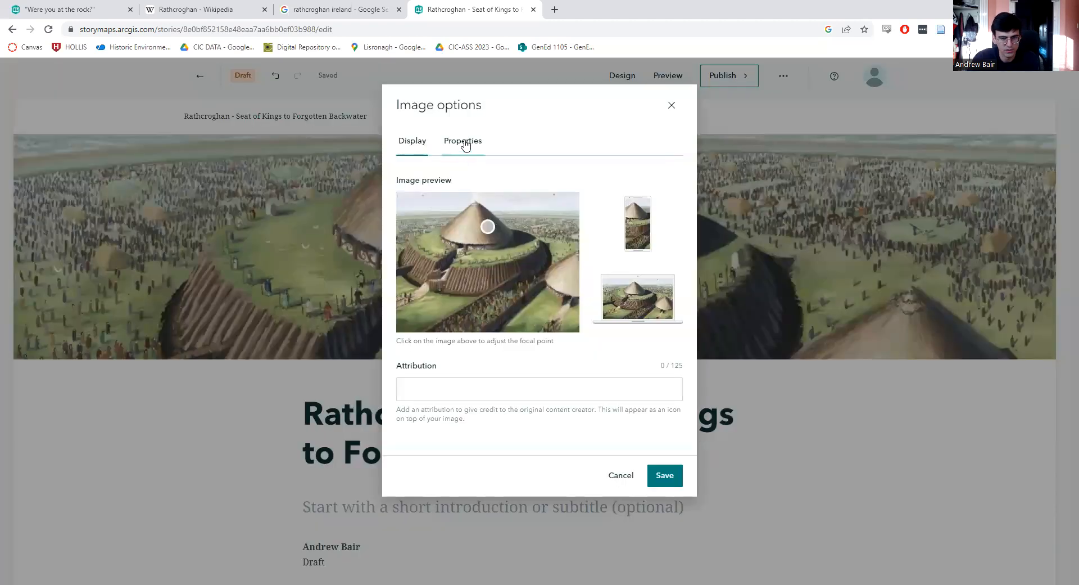
left_click(462, 148)
left_click(412, 142)
left_click(621, 475)
scroll(472, 395, "down", 3)
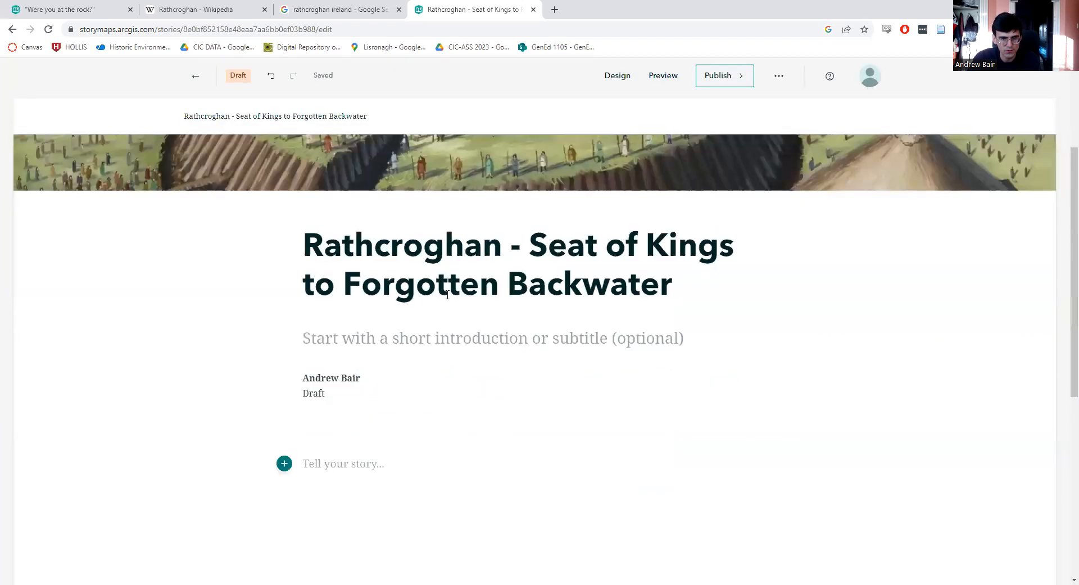
scroll(337, 337, "up", 3)
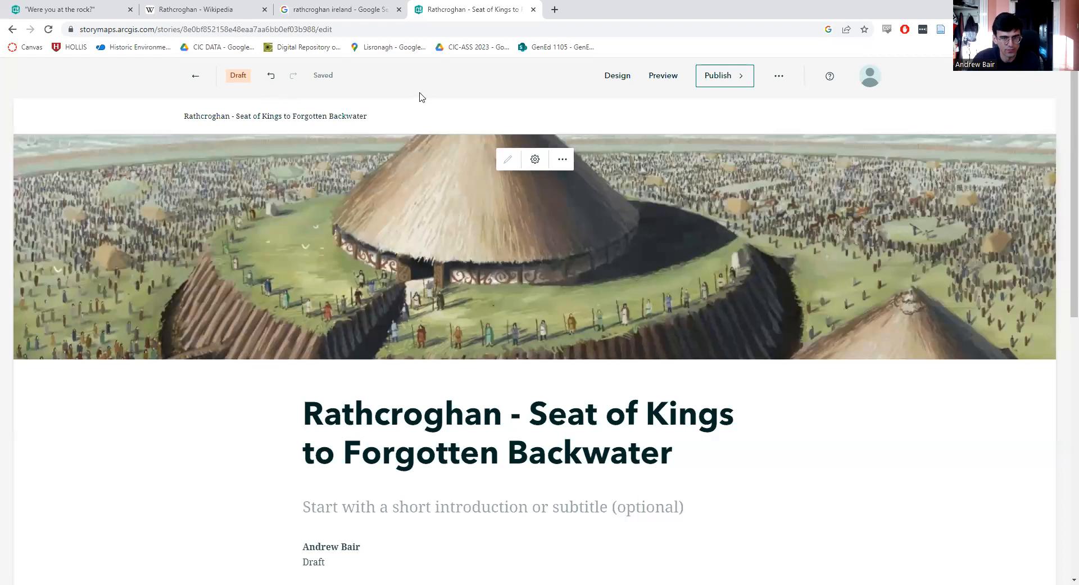
scroll(726, 323, "down", 3)
scroll(726, 323, "down", 3)
scroll(1007, 249, "up", 3)
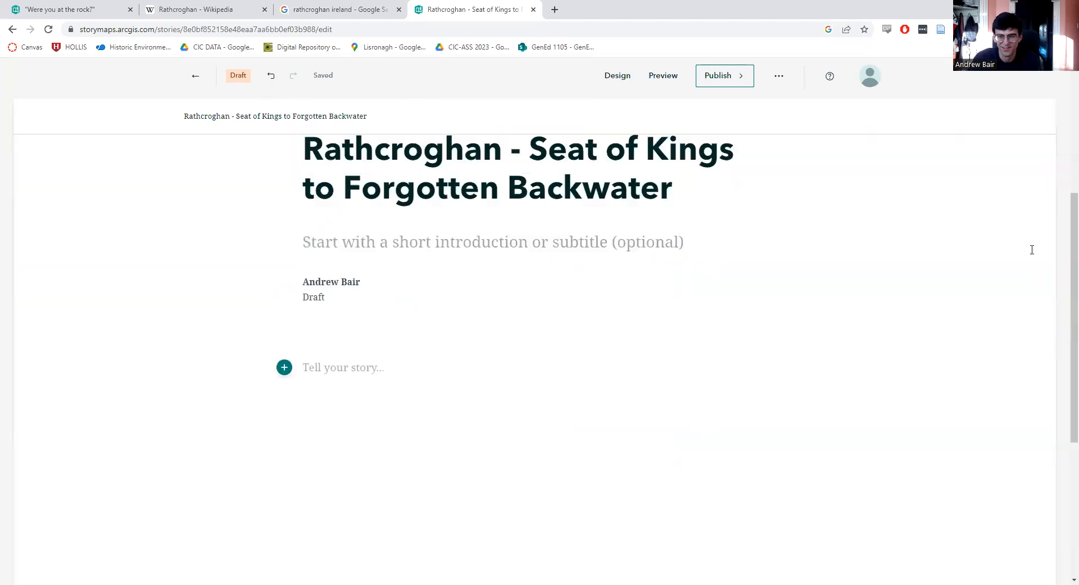
scroll(979, 268, "up", 3)
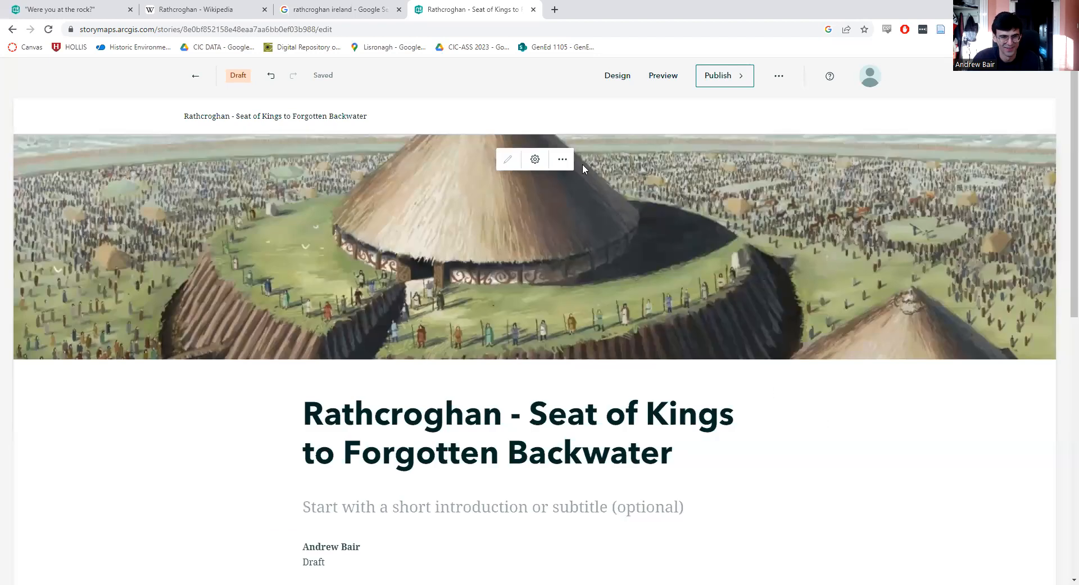
- Delete the cover image from the story
left_click(563, 159)
left_click(253, 431)
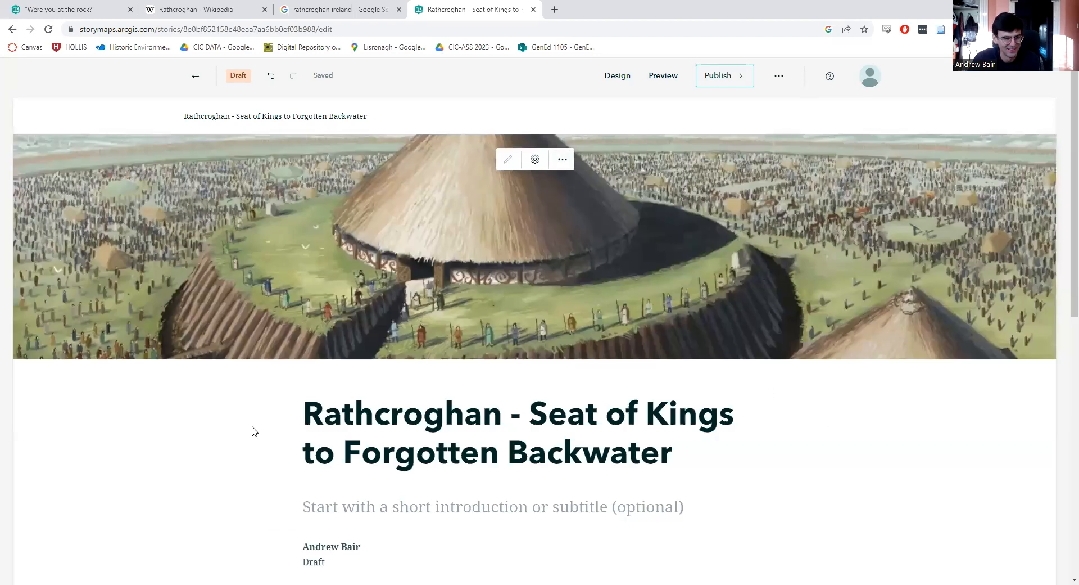
left_click(561, 160)
left_click(617, 214)
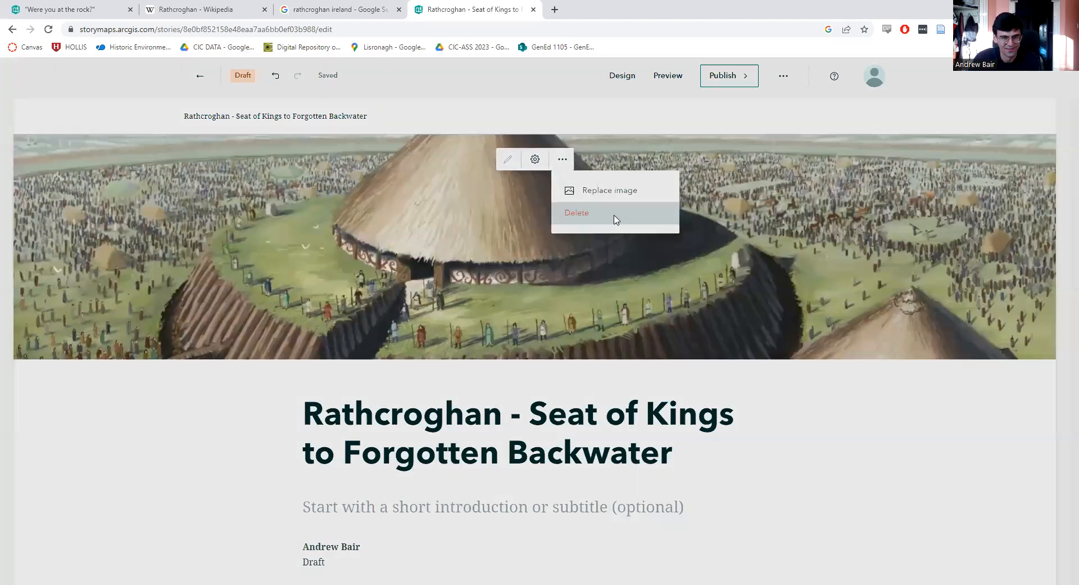
key("Return")
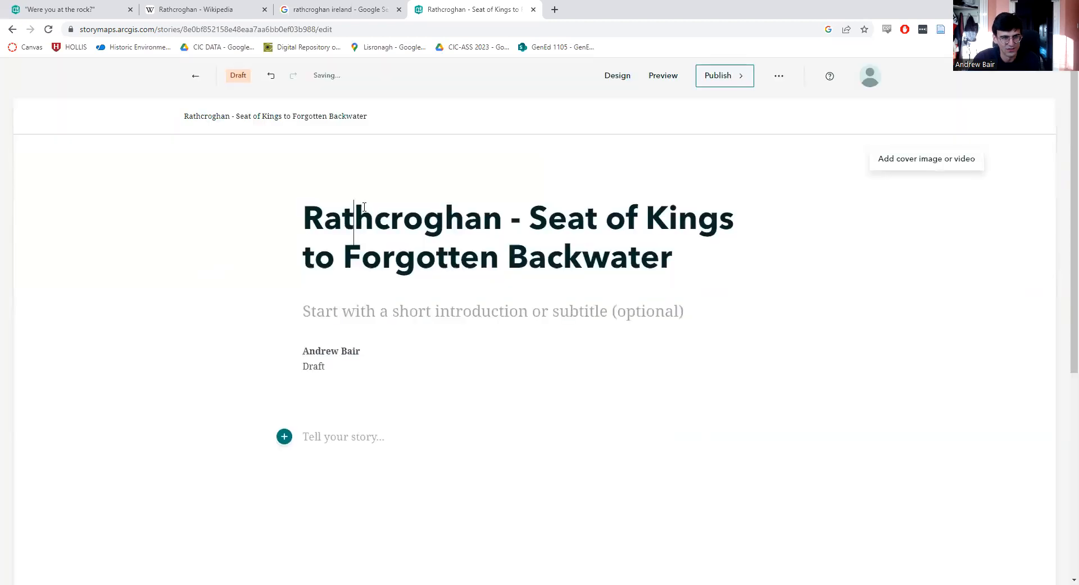
- Add NWS3MPMPDCFK3UBG255YNOGPJI from the Downloads folder as the story's cover image
left_click(920, 169)
left_click(600, 354)
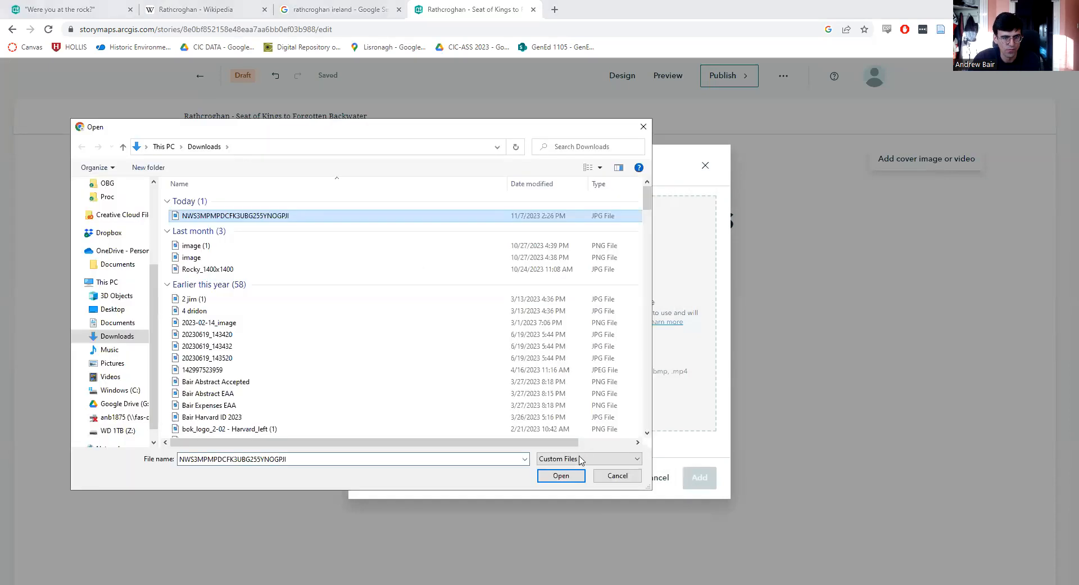
left_click(629, 544)
left_click(700, 478)
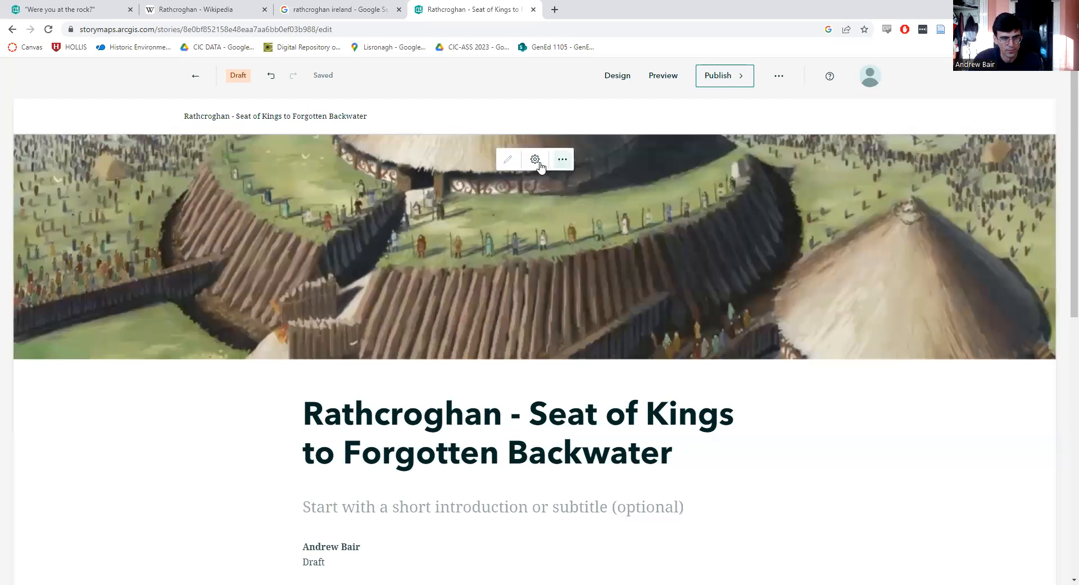
- Move the cover image's focal point to the lower part of the central hut's thatched roof and save the options
left_click(535, 159)
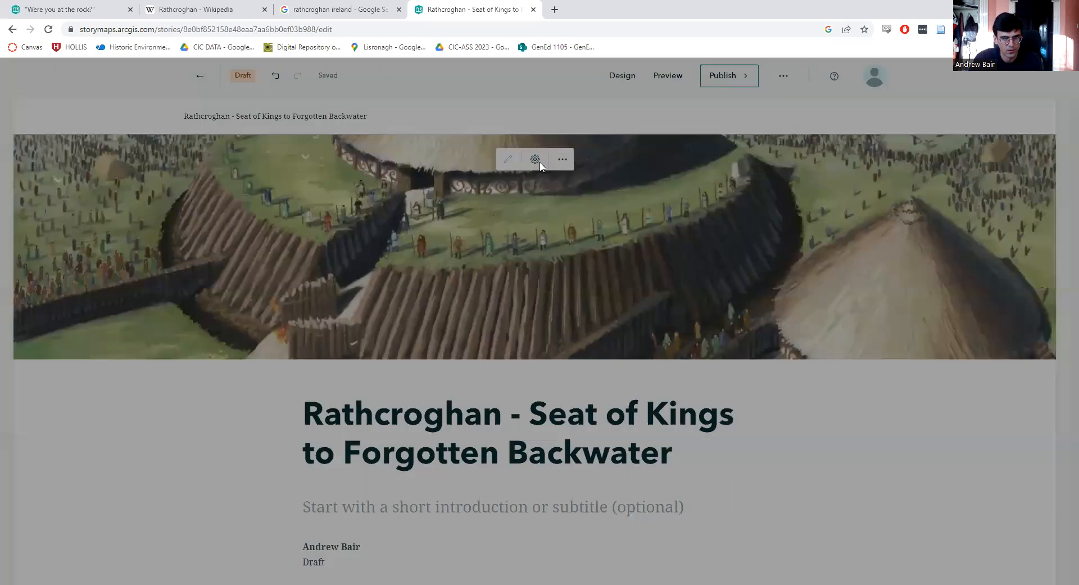
left_click(490, 239)
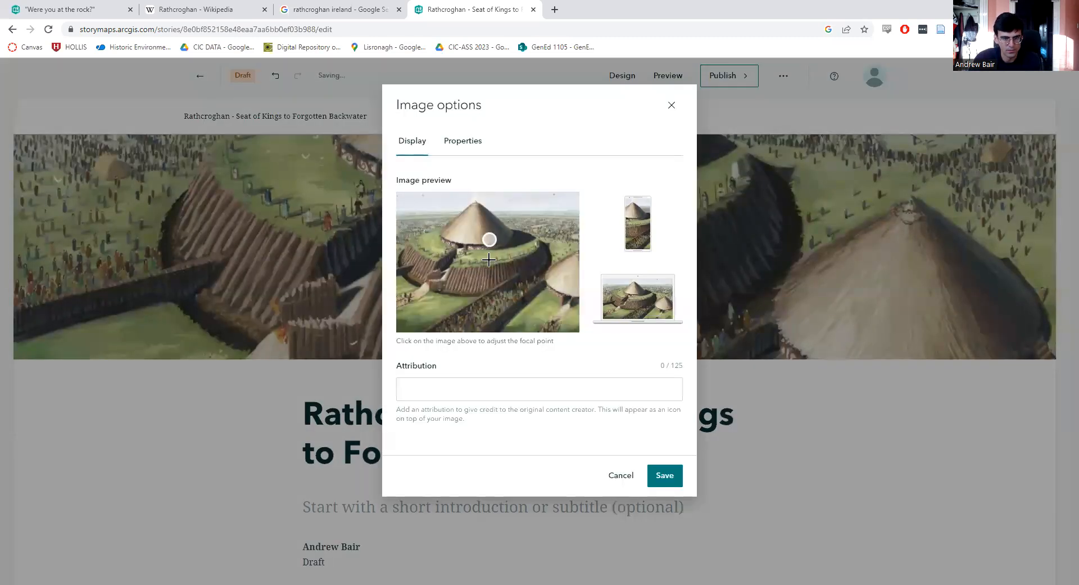
left_click(663, 477)
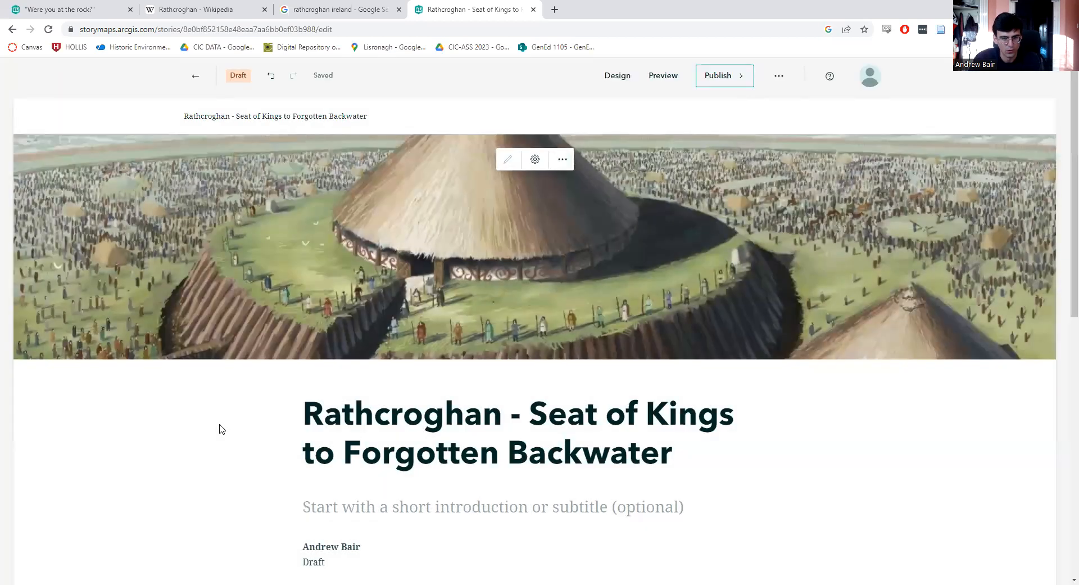
- Add the subtitle "My cool project for GENED 1105" beneath the story's title
scroll(382, 403, "down", 2)
scroll(394, 399, "down", 1)
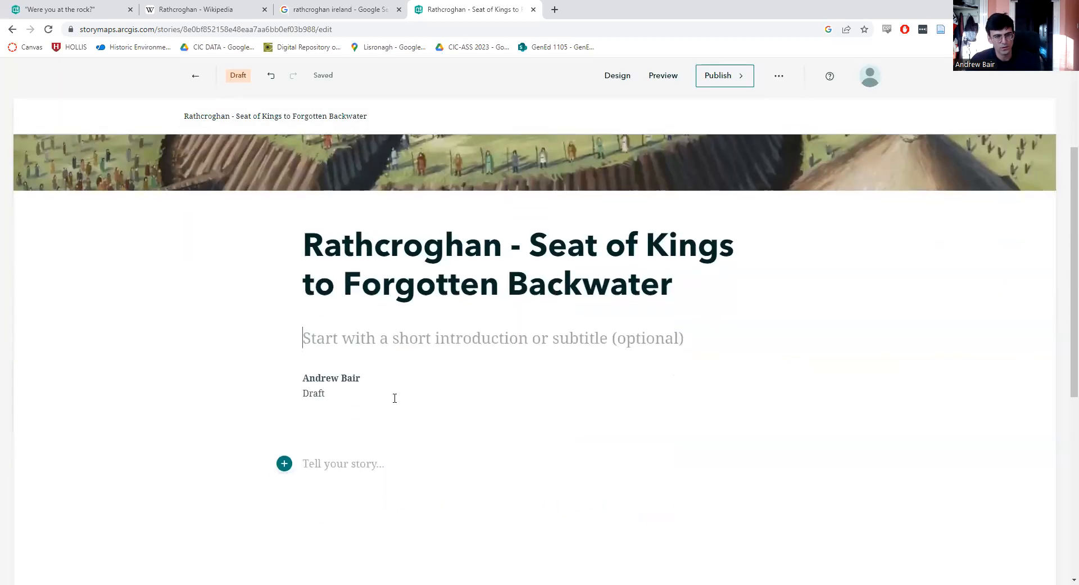
left_click(385, 347)
type("My cool pr")
key("BackSpace")
key("BackSpace")
type("cool project")
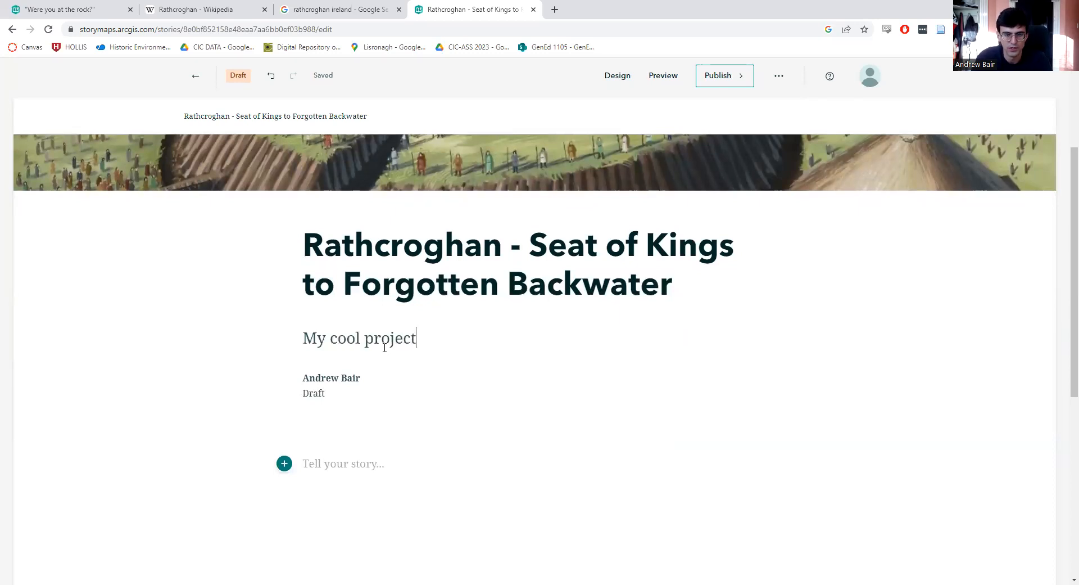
type(" for GENED 1105")
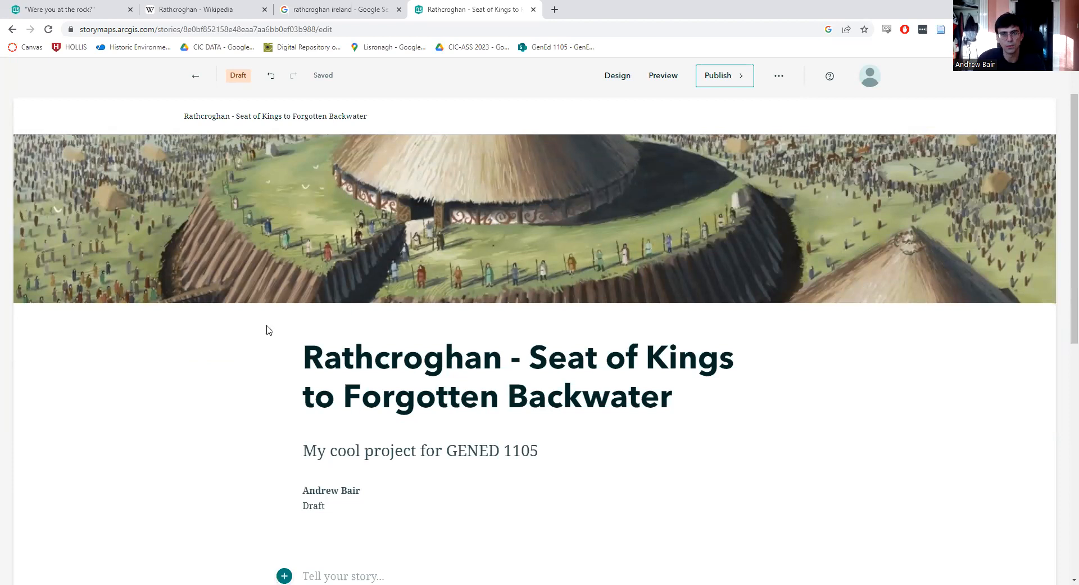
- Copy the Rathcroghan Wikipedia article's text from the introduction through the end of the Ulster Cycle section
left_click(223, 5)
left_click_drag(273, 194, 396, 281)
left_click_drag(491, 524, 504, 560)
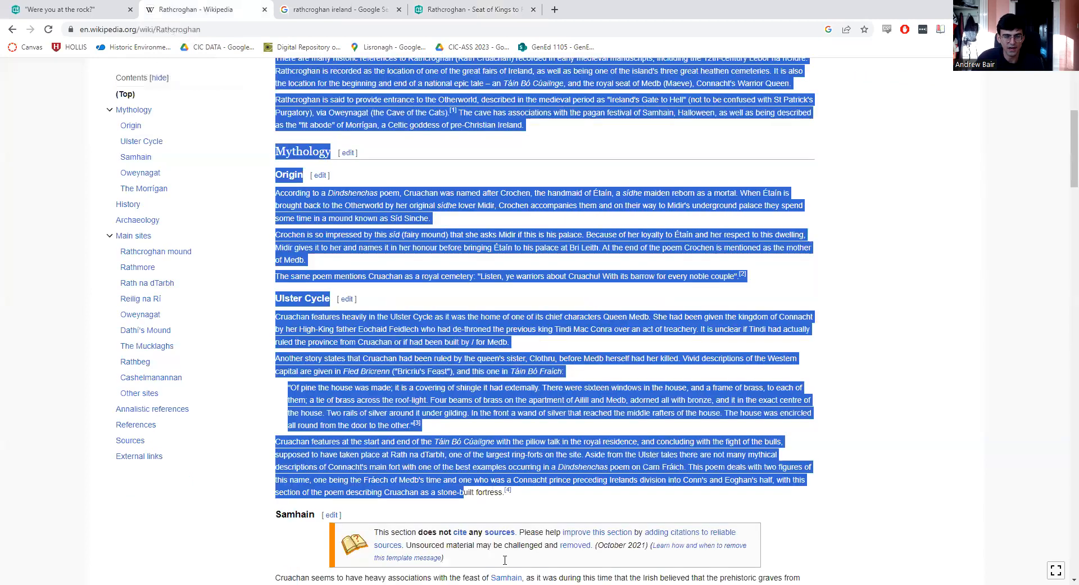
scroll(487, 292, "down", 4)
left_click_drag(487, 292, 517, 276)
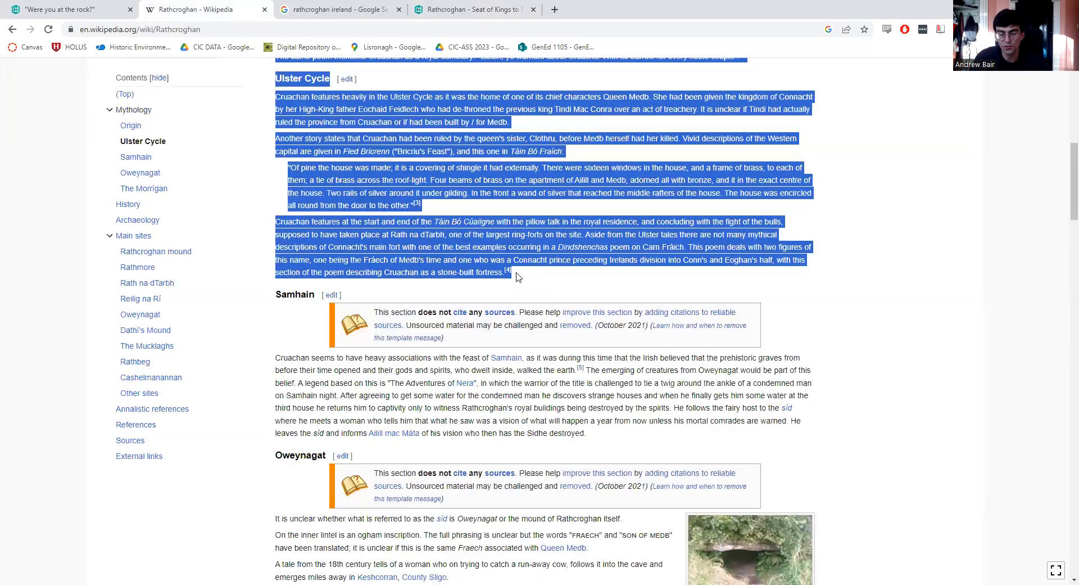
left_click(539, 280)
scroll(555, 267, "up", 7)
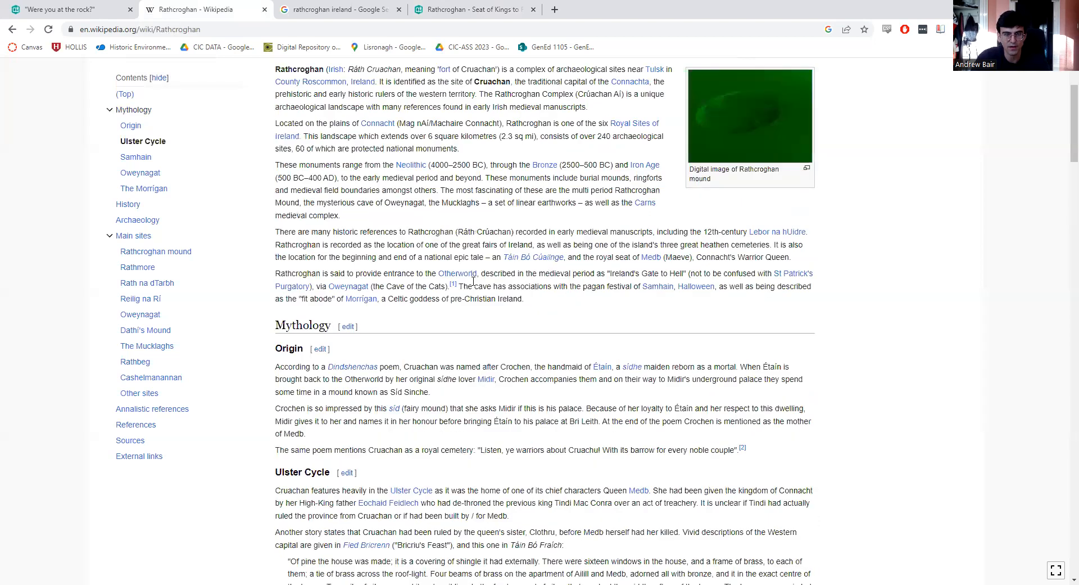
scroll(474, 281, "up", 3)
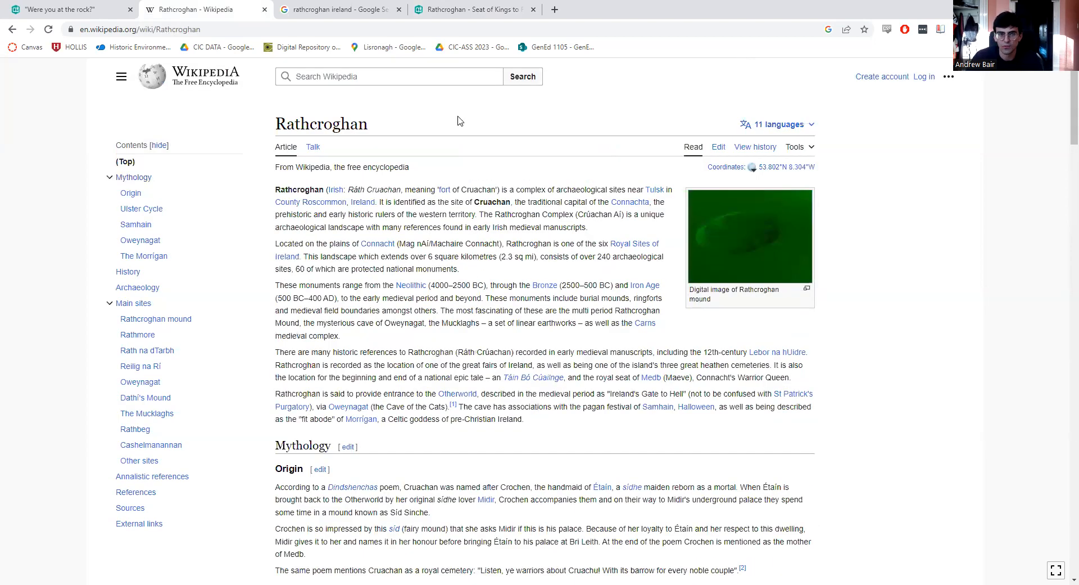
- Switch back to the Rathcroghan story and paste the copied Wikipedia text into its body
left_click(467, 8)
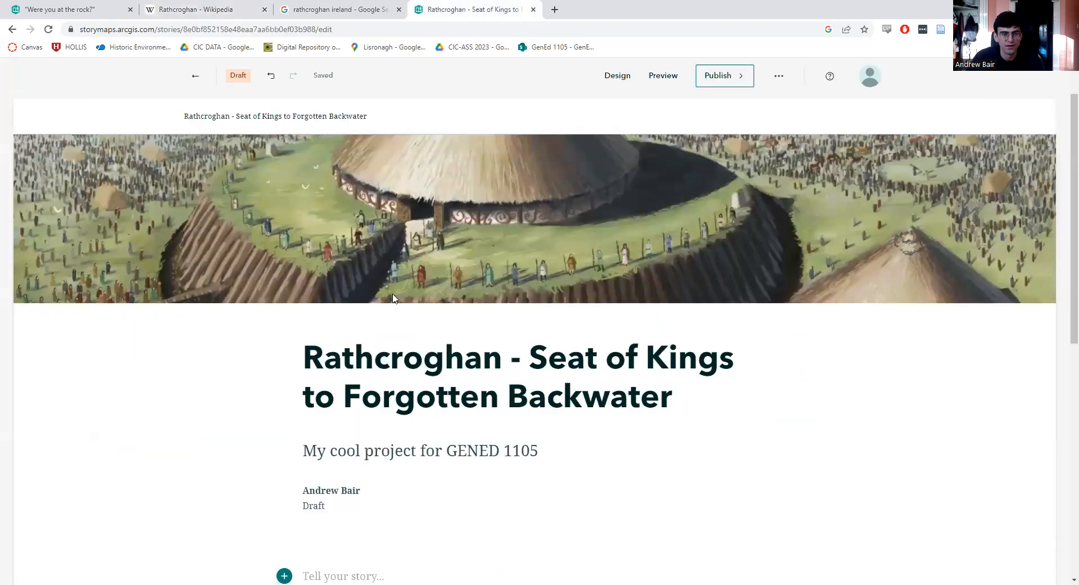
scroll(326, 461, "down", 2)
left_click(326, 462)
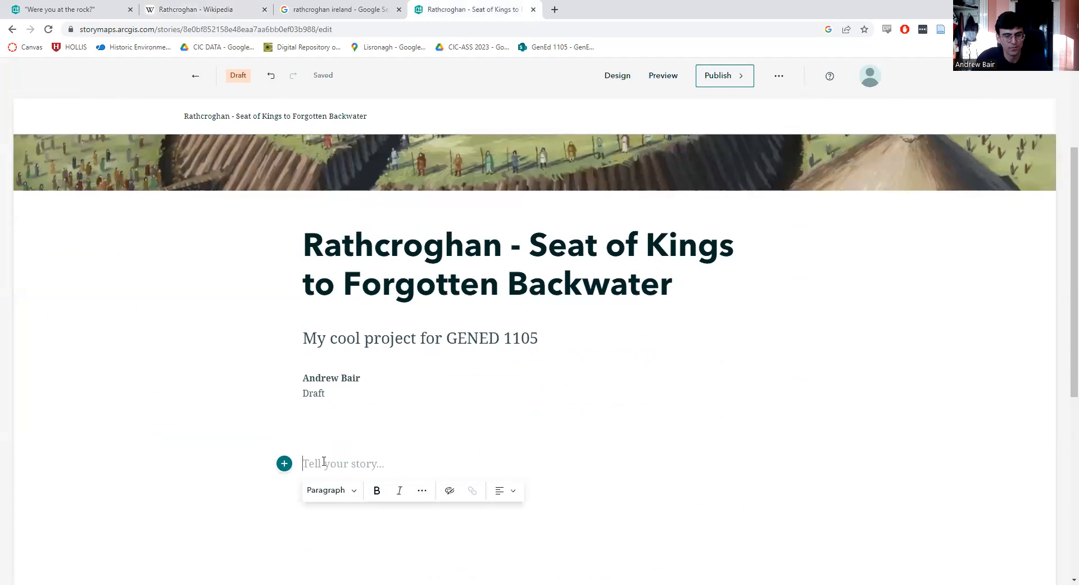
key("ctrl+v")
scroll(238, 426, "down", 10)
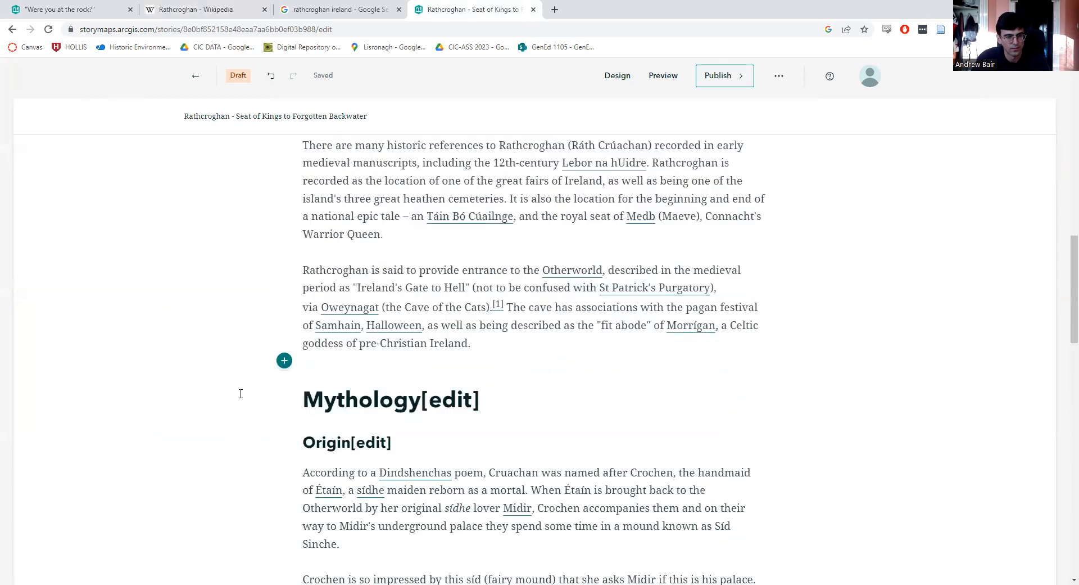
- Remove the leftover "[edit]" text from the Mythology, Origin and Ulster Cycle headings
scroll(241, 393, "down", 1)
left_click_drag(480, 327, 421, 326)
key("BackSpace")
left_click_drag(414, 368, 350, 368)
key("BackSpace")
scroll(361, 368, "down", 3)
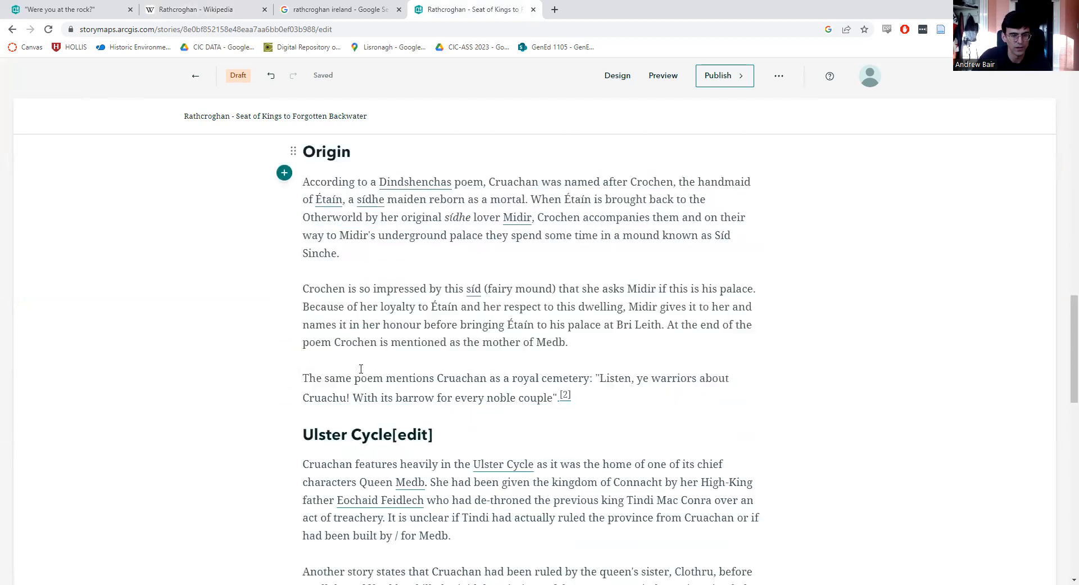
scroll(361, 368, "down", 3)
scroll(440, 309, "up", 1)
left_click_drag(441, 312, 394, 315)
key("BackSpace")
scroll(394, 315, "down", 5)
- Examine the story's cover, pasted paragraphs, headings and links from the title through the Mythology section
scroll(393, 315, "up", 15)
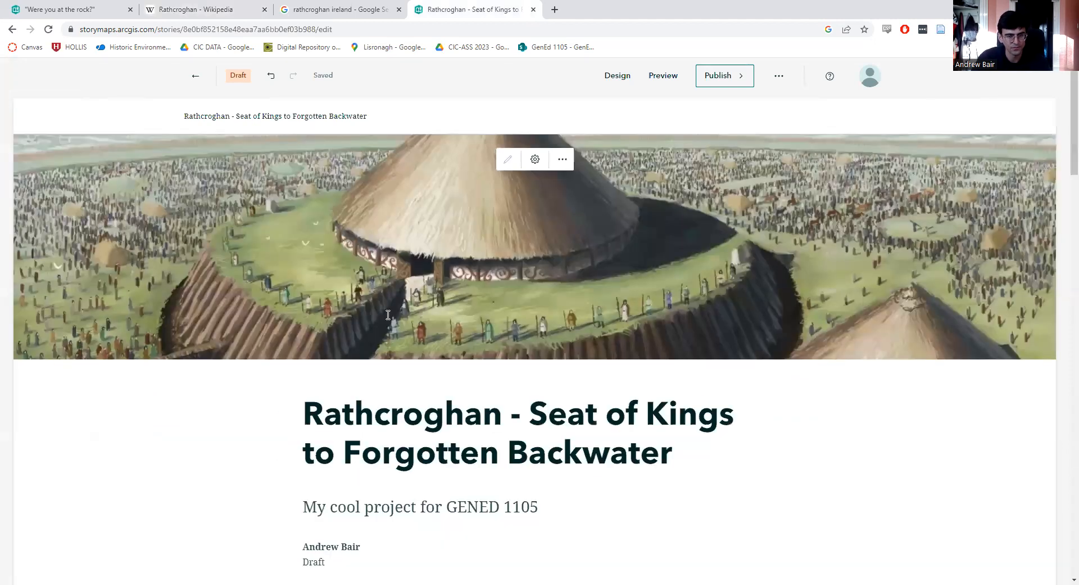
scroll(387, 399, "down", 10)
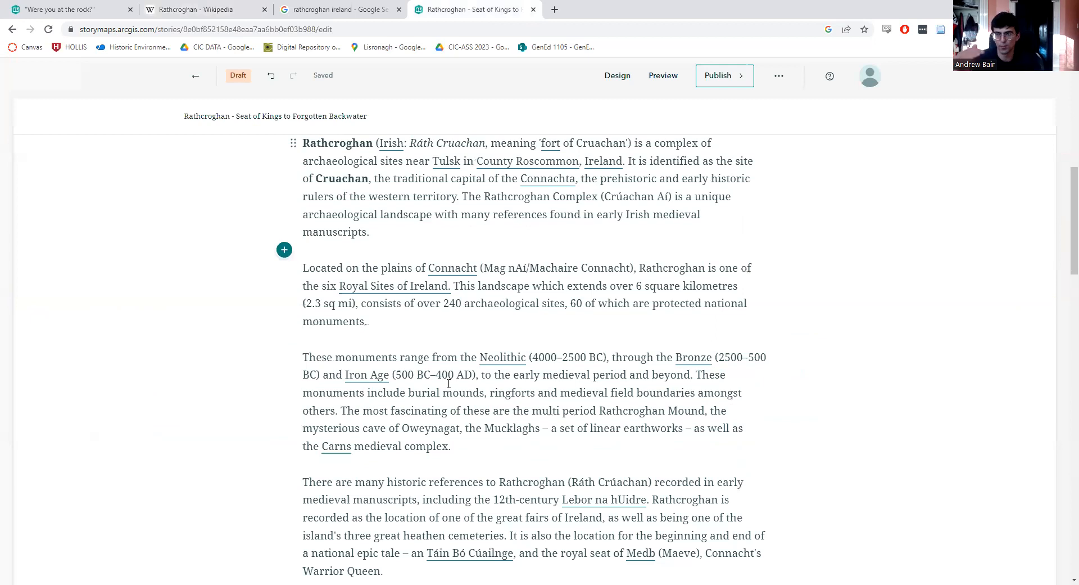
scroll(449, 384, "down", 4)
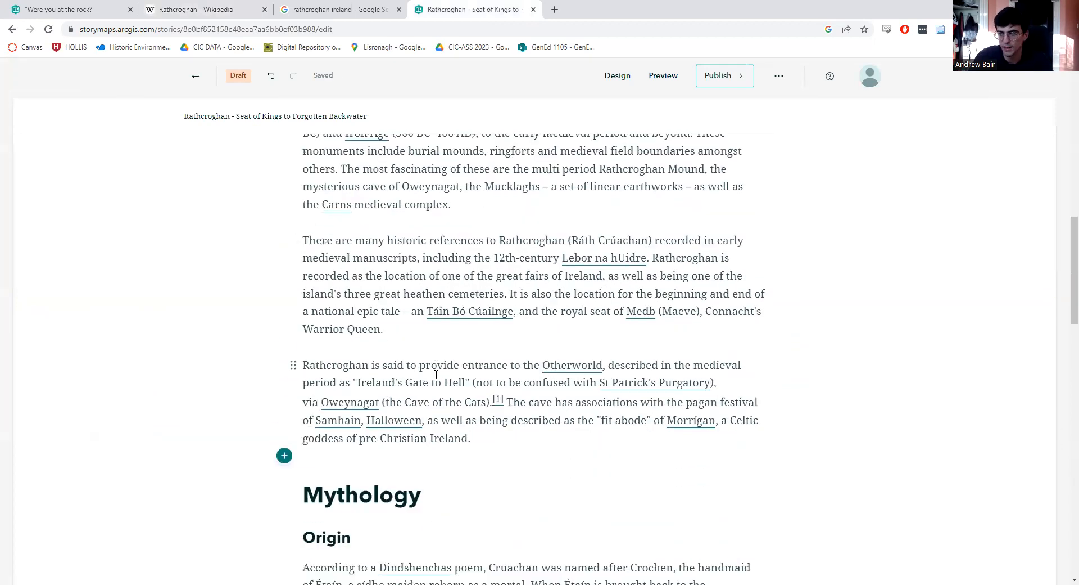
scroll(505, 450, "down", 3)
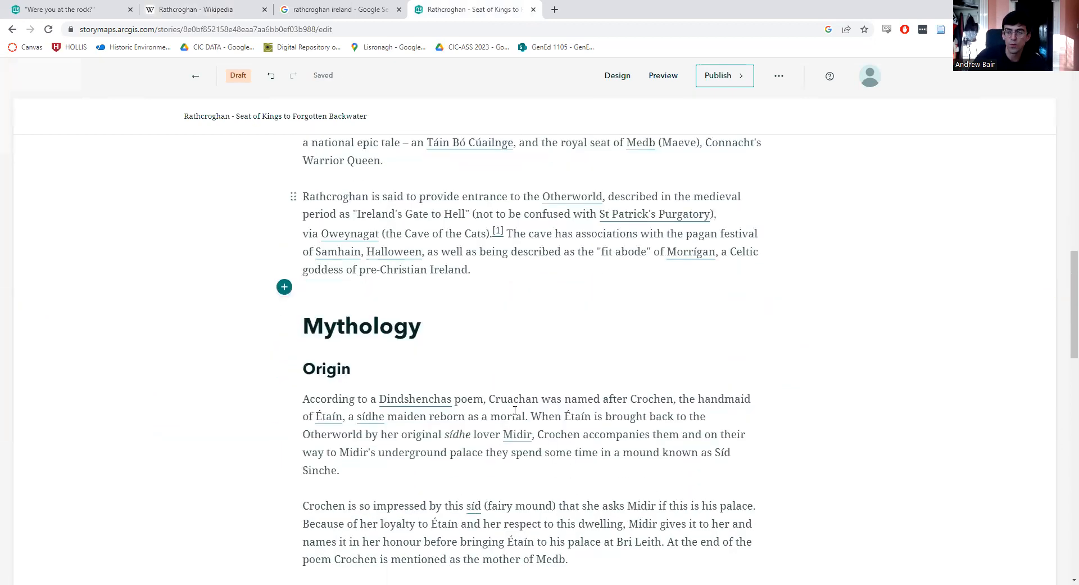
scroll(518, 463, "up", 2)
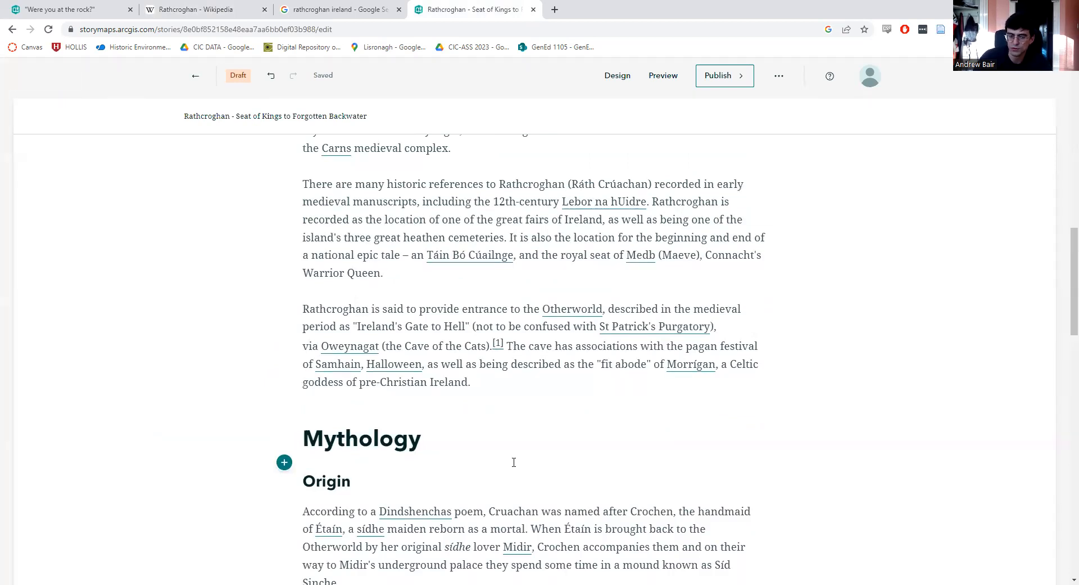
scroll(488, 393, "up", 8)
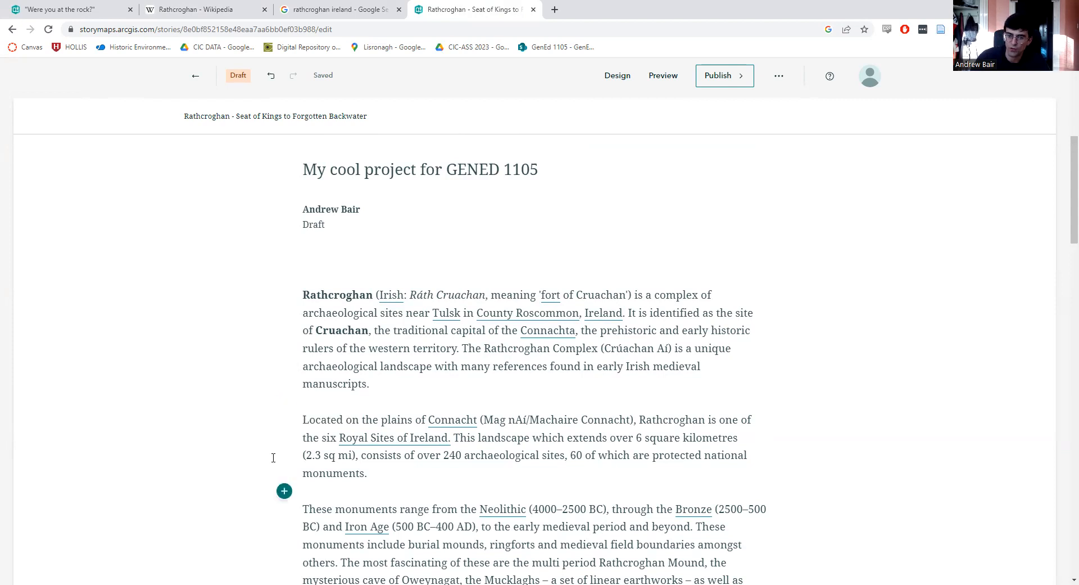
scroll(268, 404, "up", 4)
scroll(269, 407, "up", 2)
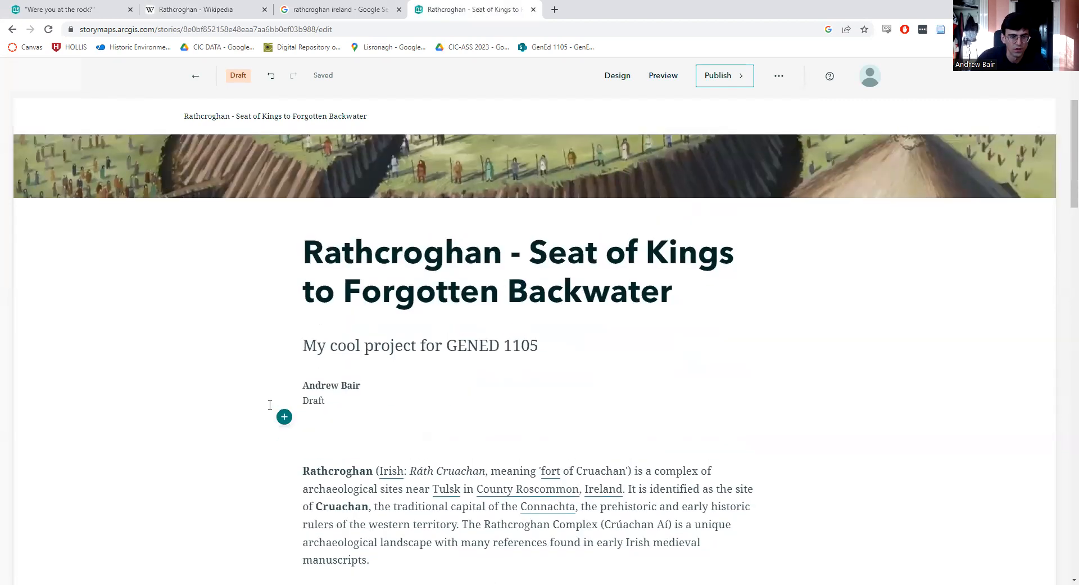
scroll(270, 410, "down", 6)
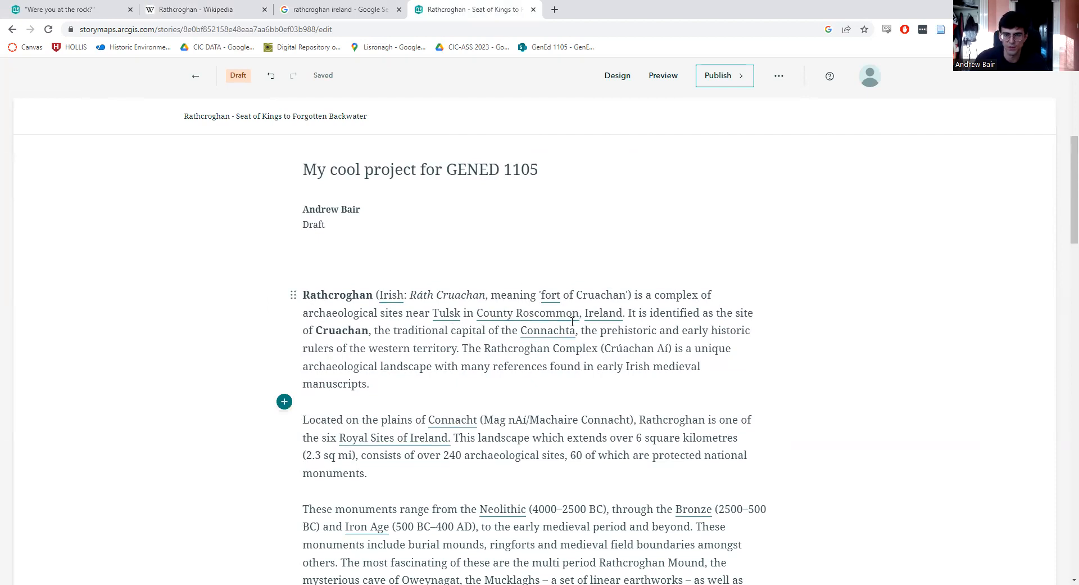
left_click(284, 402)
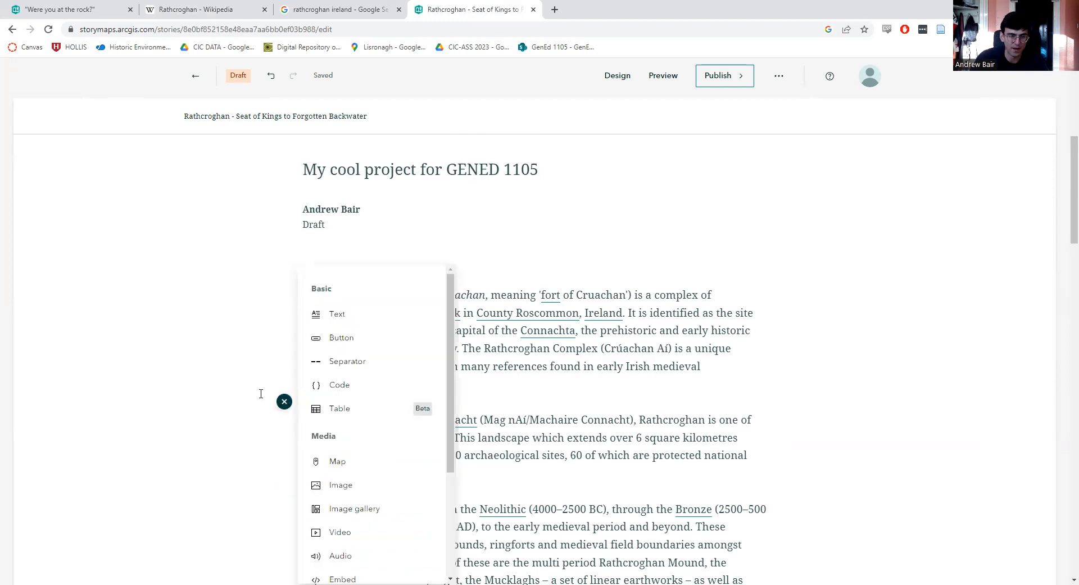
left_click(338, 462)
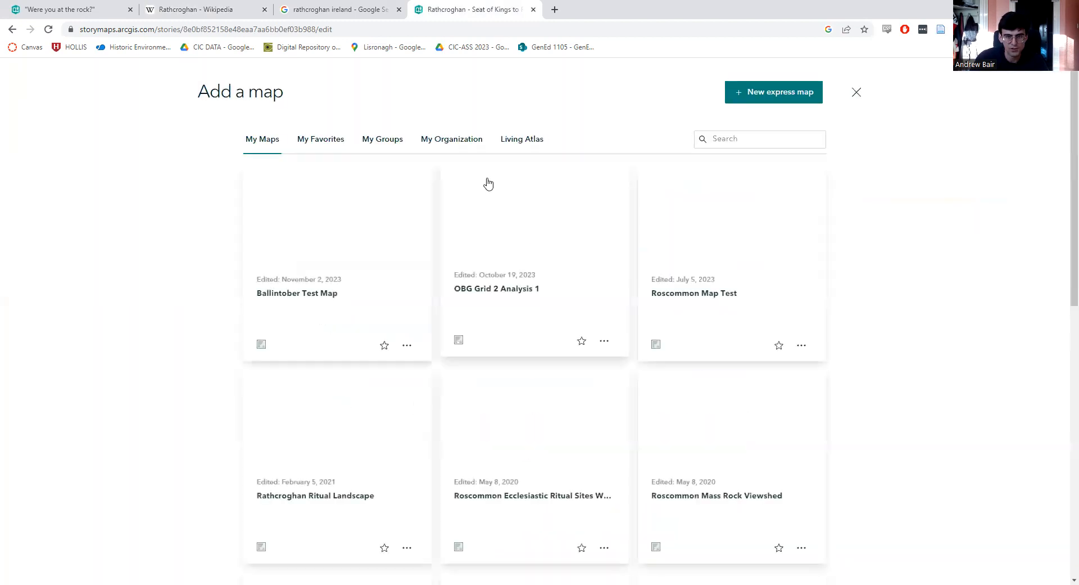
left_click(12, 29)
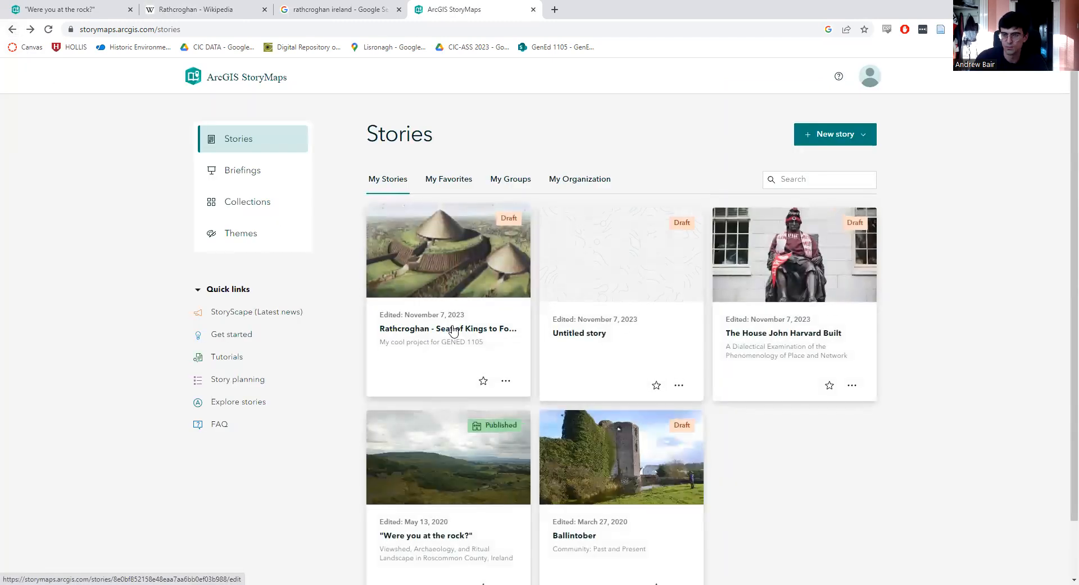
left_click(453, 331)
- Examine the Basic, Media and Immersive content block types that can be inserted after the story's first paragraph
scroll(262, 304, "down", 6)
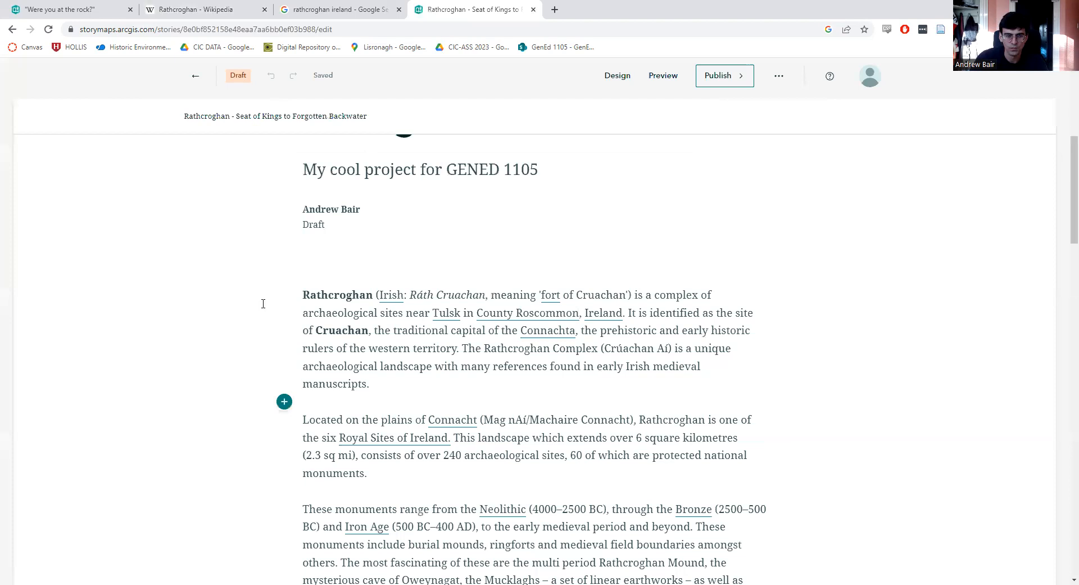
scroll(263, 304, "down", 5)
scroll(262, 303, "up", 4)
left_click(285, 346)
scroll(327, 295, "down", 3)
scroll(343, 293, "up", 3)
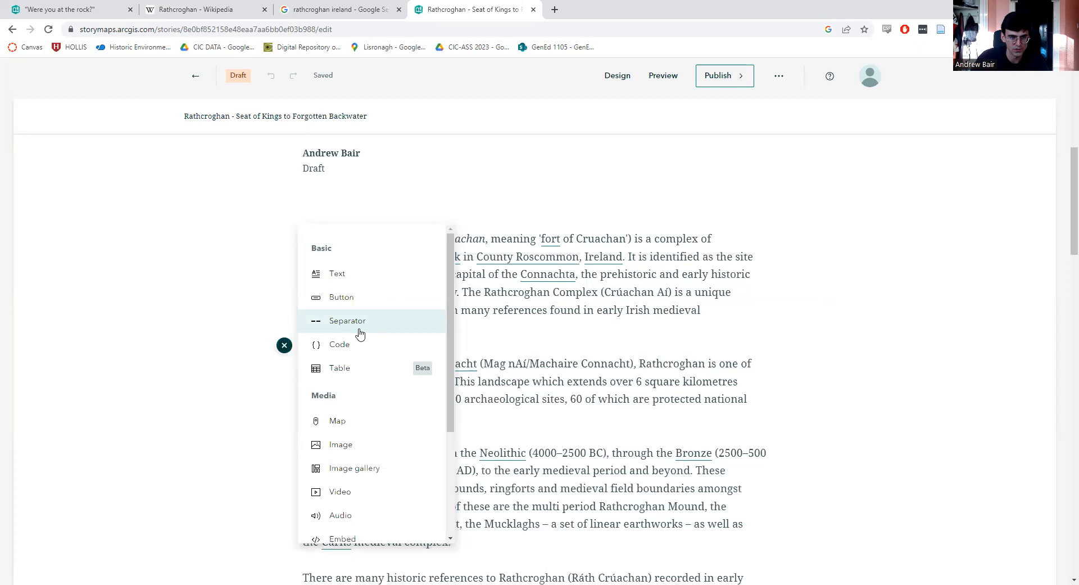
scroll(360, 333, "down", 1)
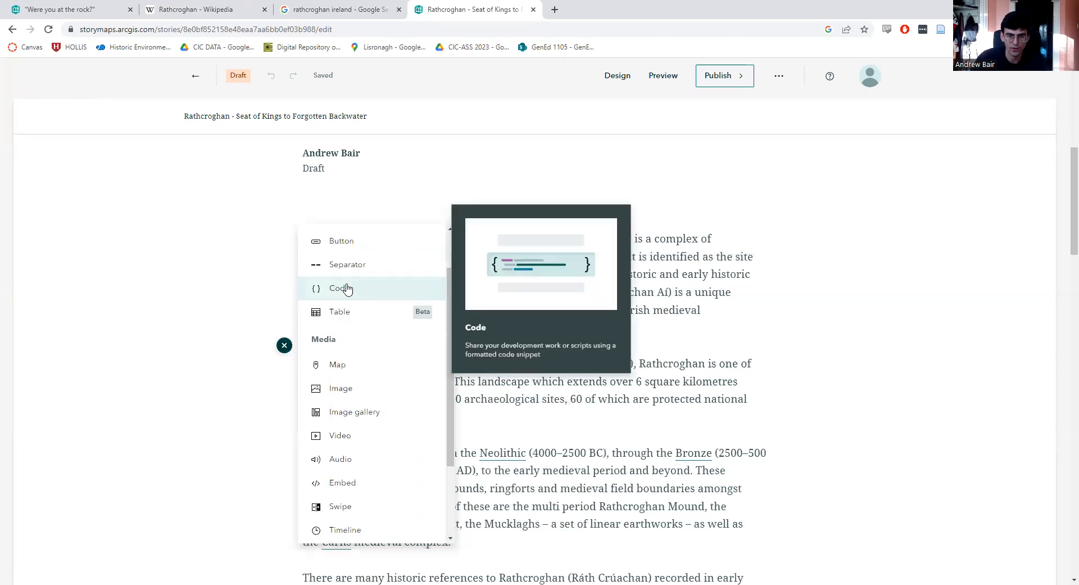
scroll(352, 292, "down", 1)
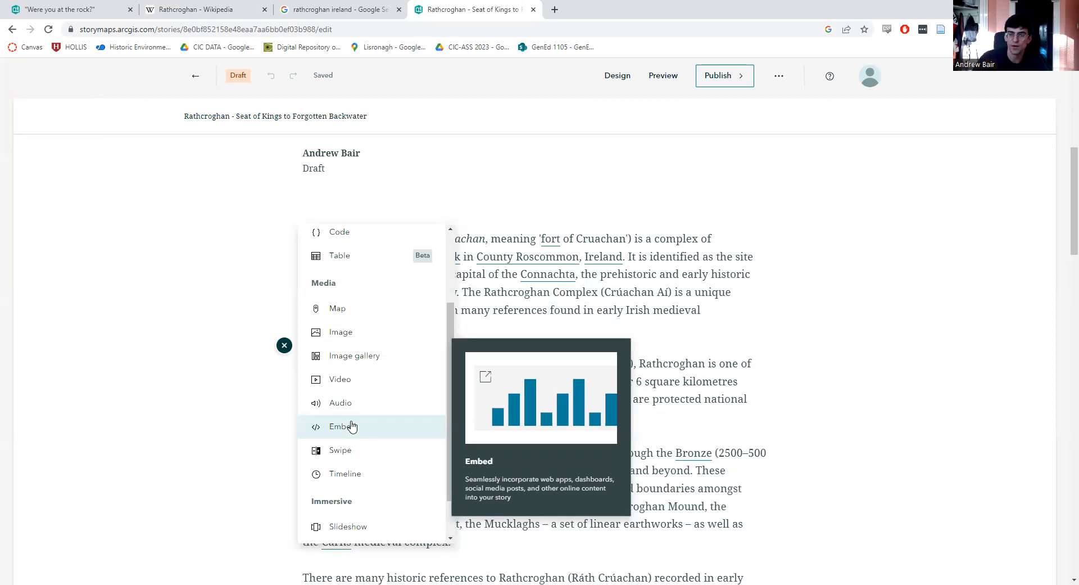
scroll(348, 425, "down", 1)
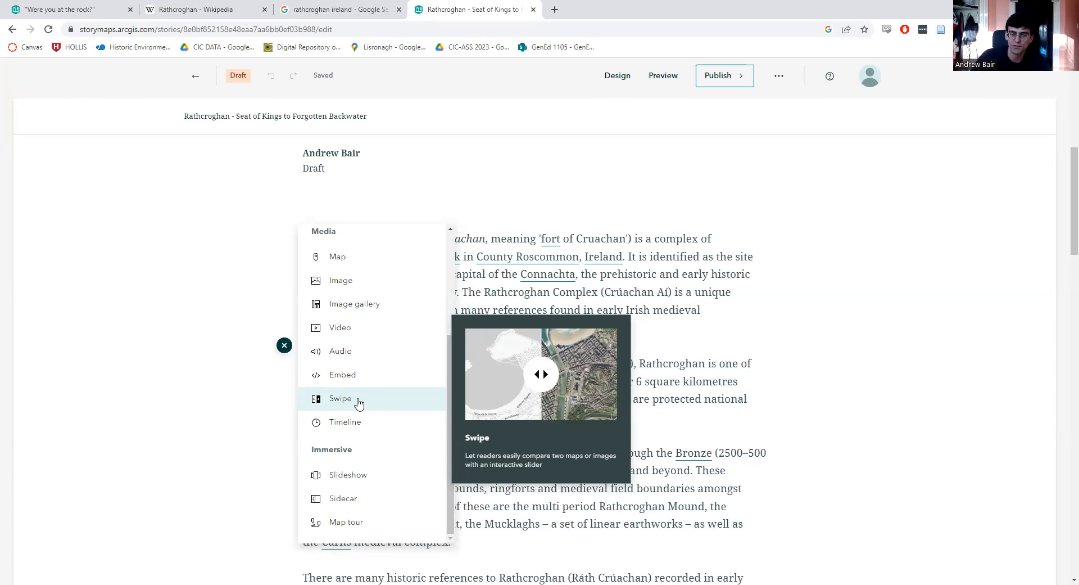
scroll(359, 404, "down", 1)
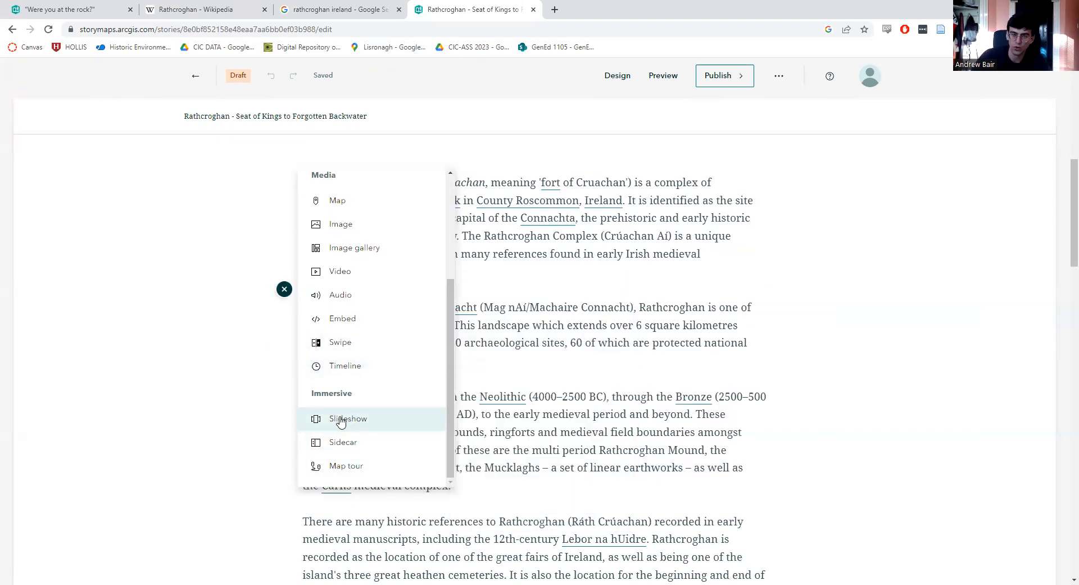
scroll(403, 362, "up", 2)
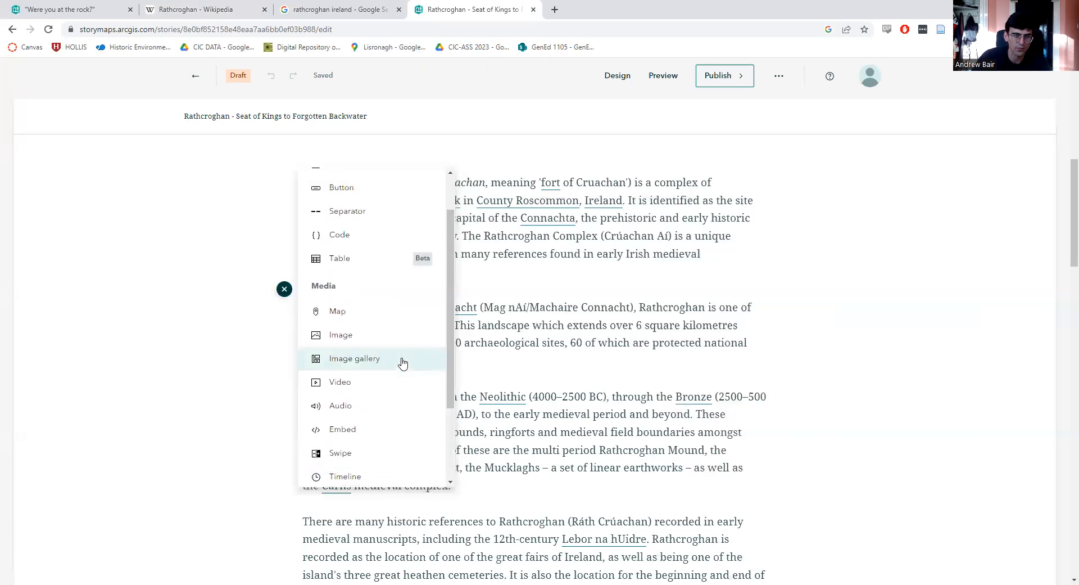
scroll(403, 363, "up", 1)
- Insert a map block after the story's first paragraph and start a new express map for it
left_click(366, 366)
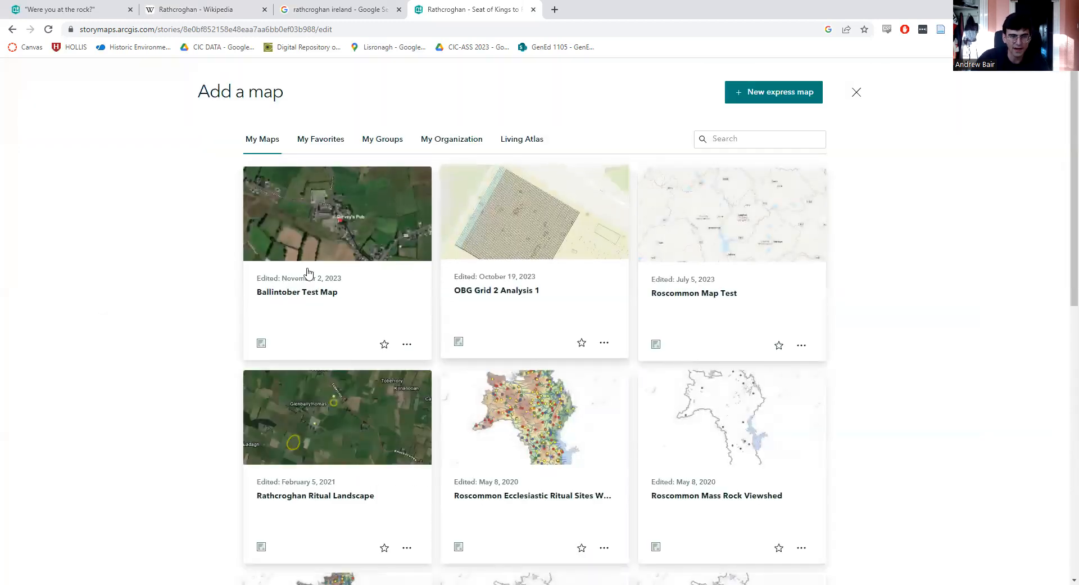
scroll(722, 268, "down", 10)
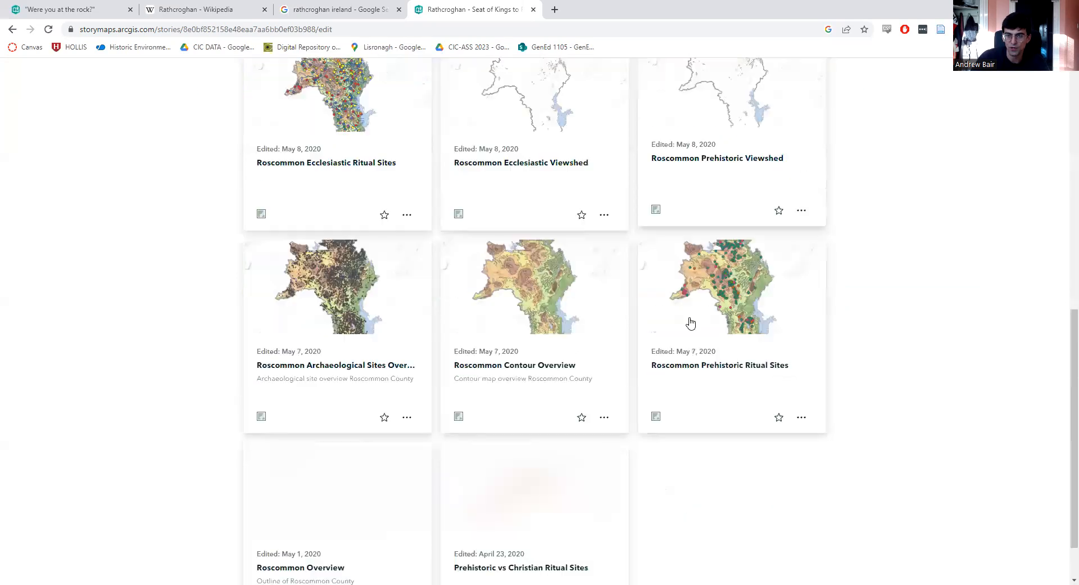
scroll(699, 306, "up", 10)
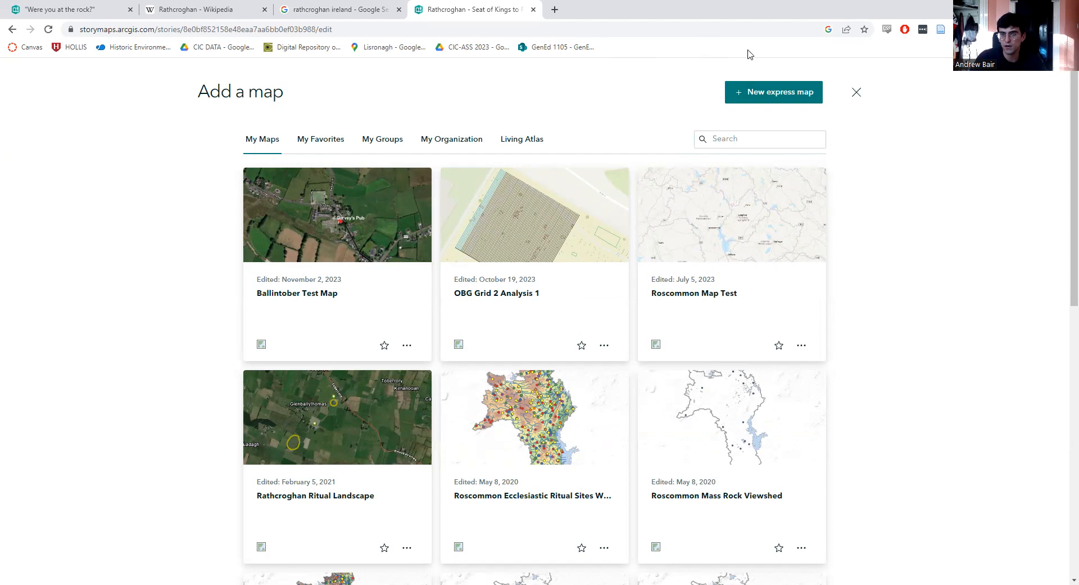
left_click(761, 97)
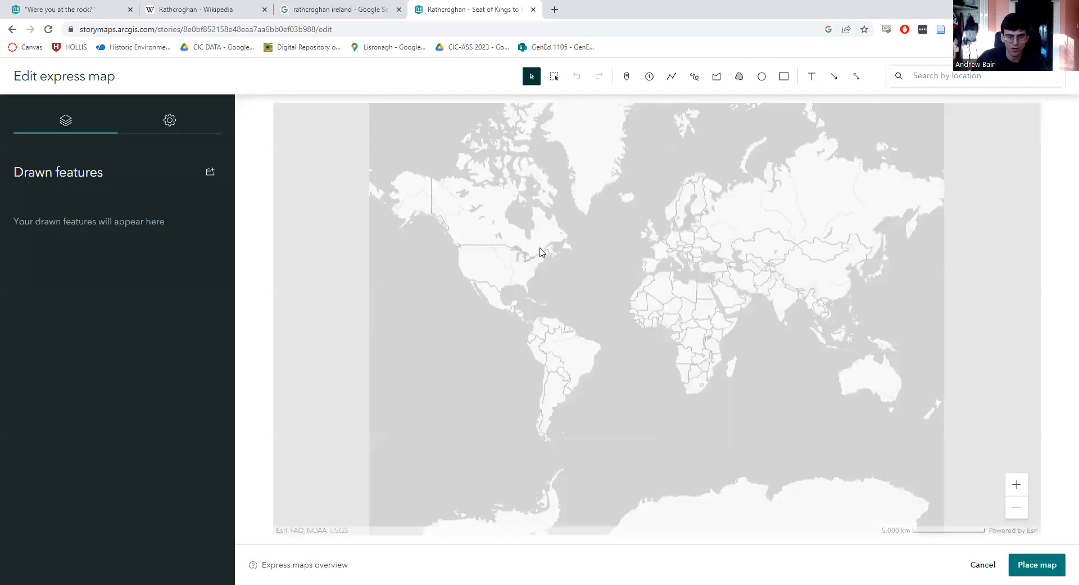
- Frame the express map on the area around Tulsk in County Roscommon, Ireland
left_click_drag(676, 258, 562, 301)
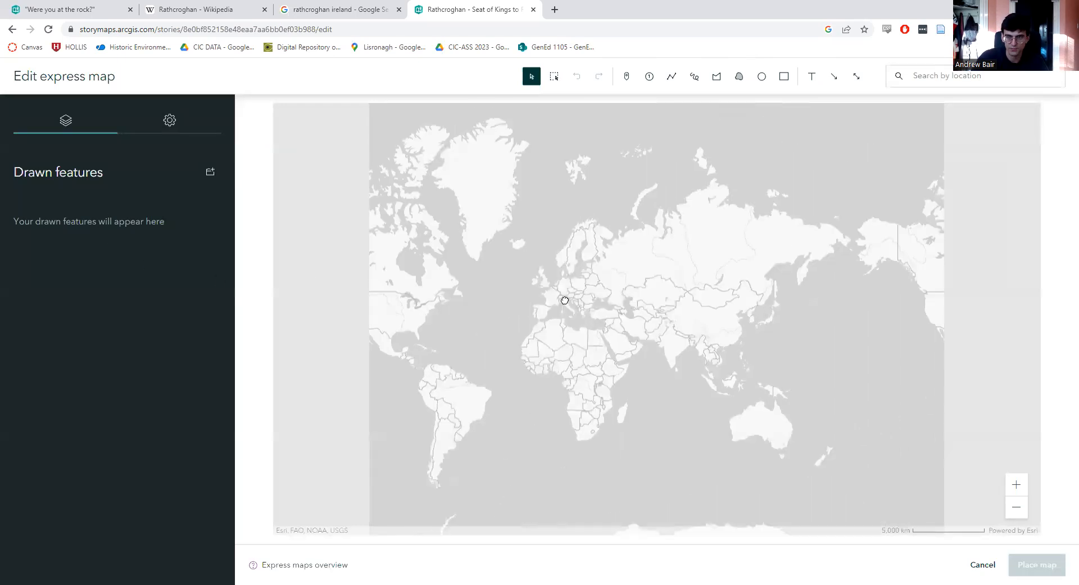
scroll(517, 289, "up", 8)
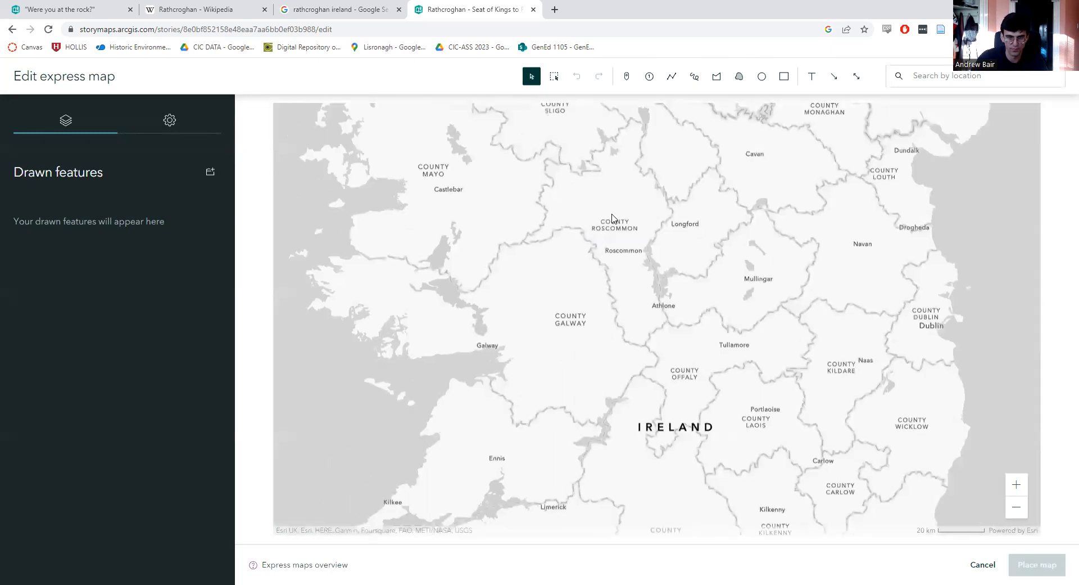
scroll(624, 208, "up", 5)
left_click_drag(618, 311, 770, 313)
left_click_drag(636, 199, 691, 410)
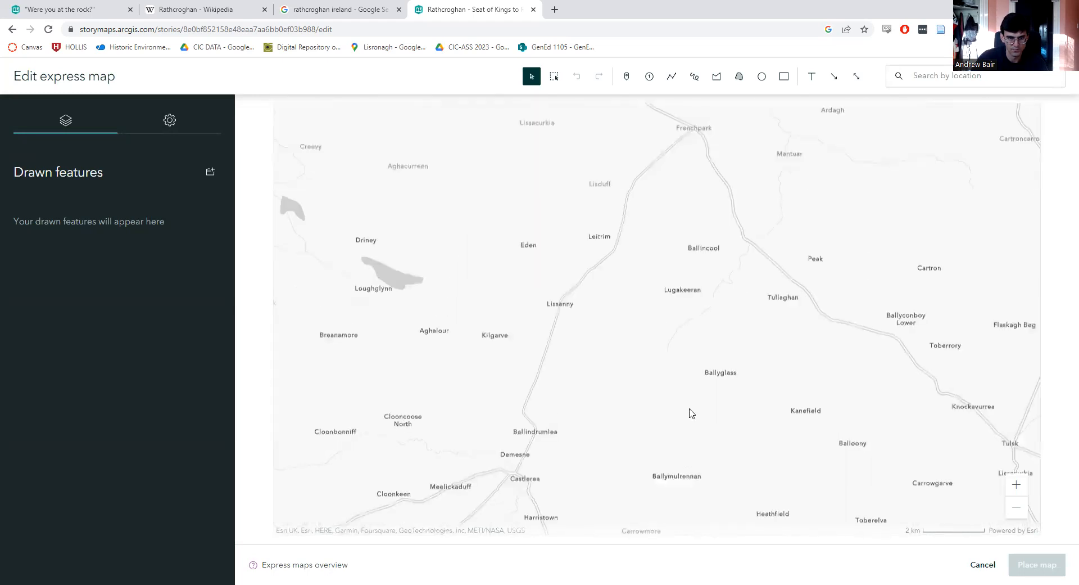
mouse_move(680, 341)
left_mouse_down()
mouse_move(634, 354)
mouse_move(710, 394)
mouse_move(747, 444)
mouse_move(706, 511)
mouse_move(470, 279)
mouse_move(429, 296)
left_mouse_up()
mouse_move(579, 313)
left_mouse_down()
mouse_move(530, 343)
mouse_move(402, 195)
left_mouse_up()
scroll(641, 258, "up", 3)
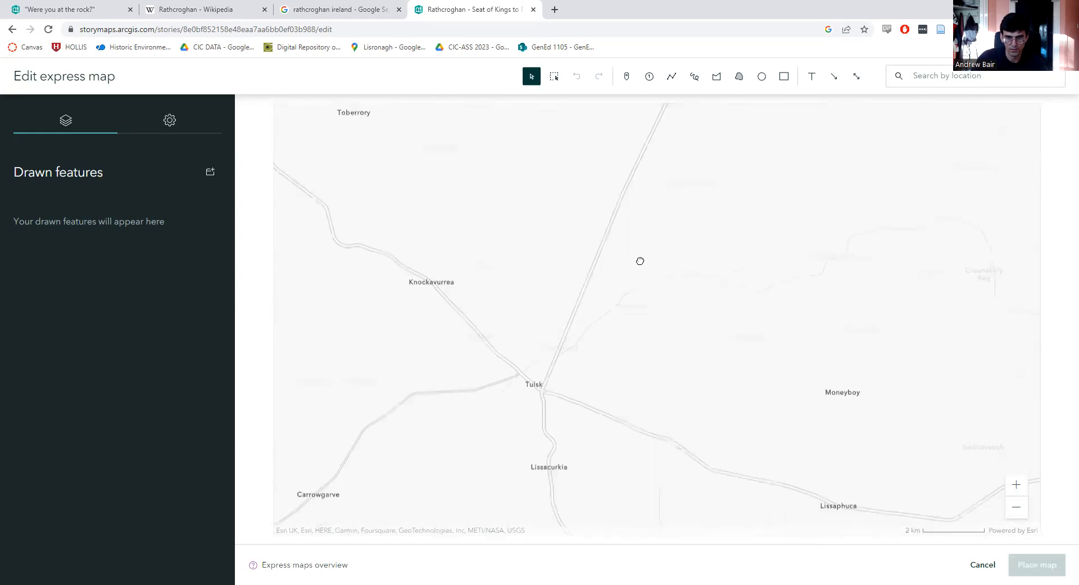
left_click_drag(671, 328, 674, 314)
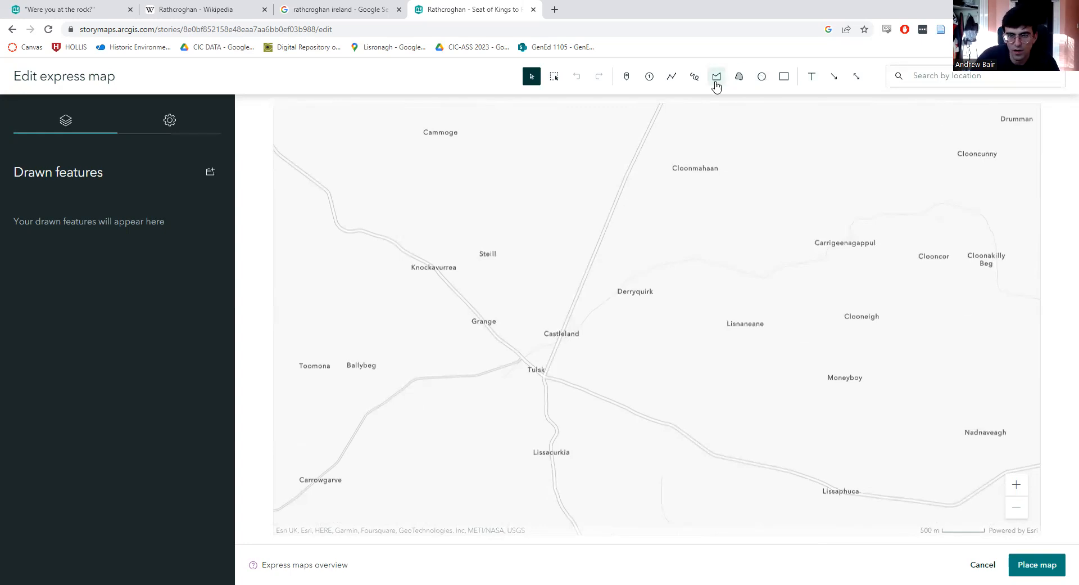
- Change the express map's basemap to Imagery
left_click(171, 123)
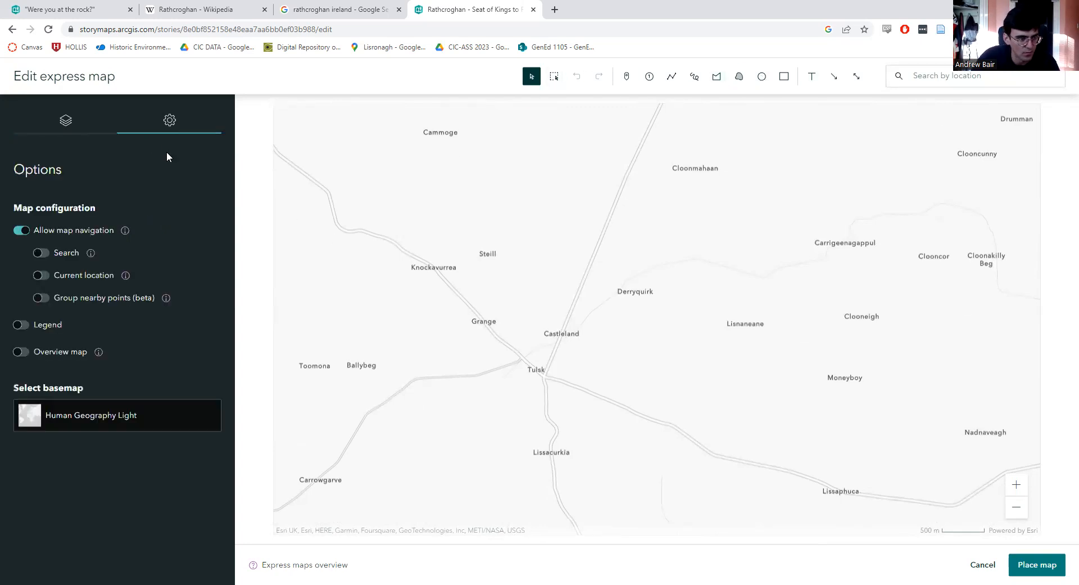
left_click(123, 422)
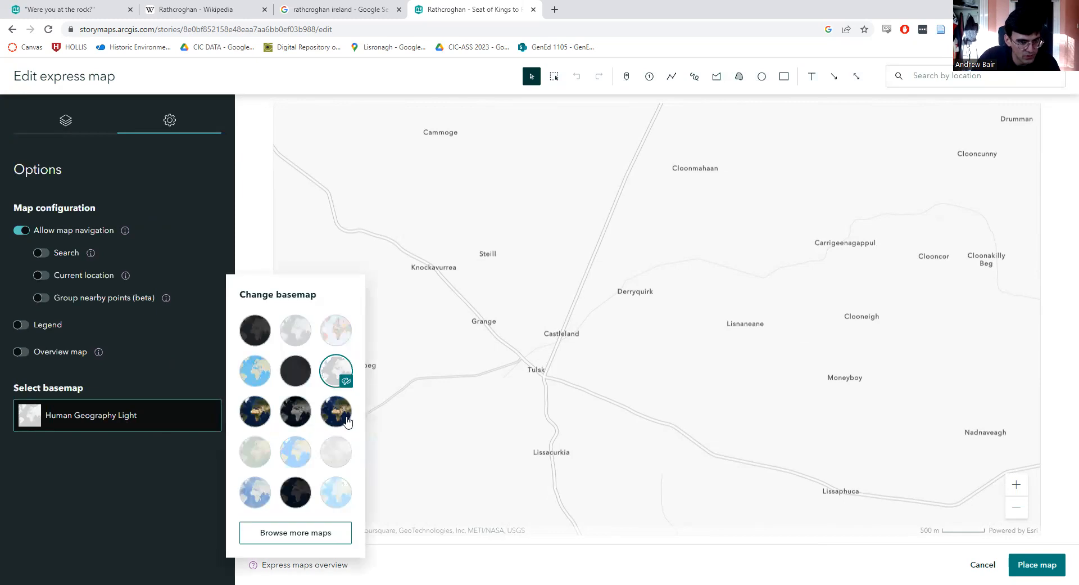
left_click(136, 131)
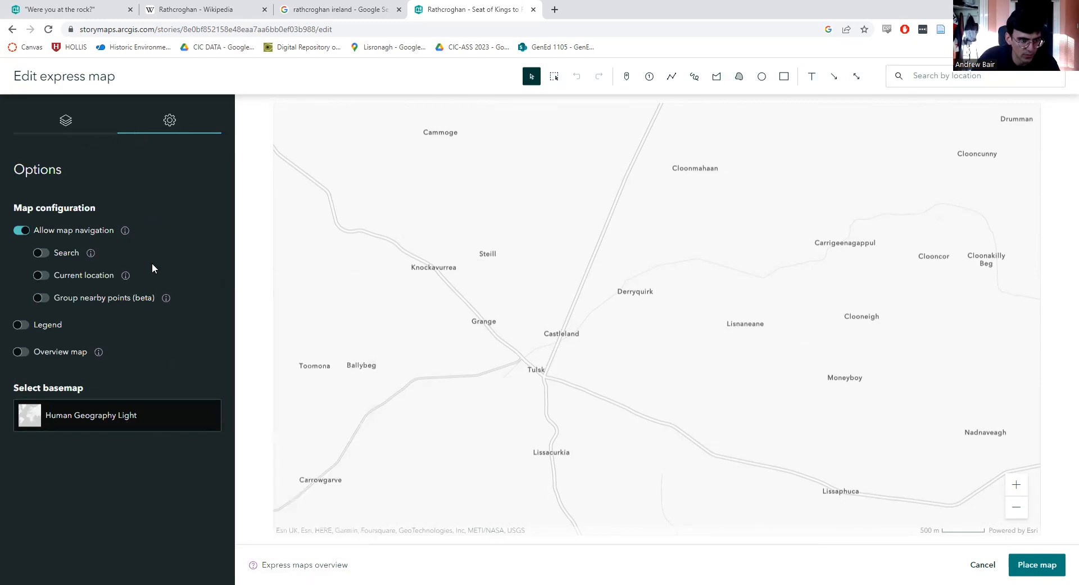
left_click(104, 427)
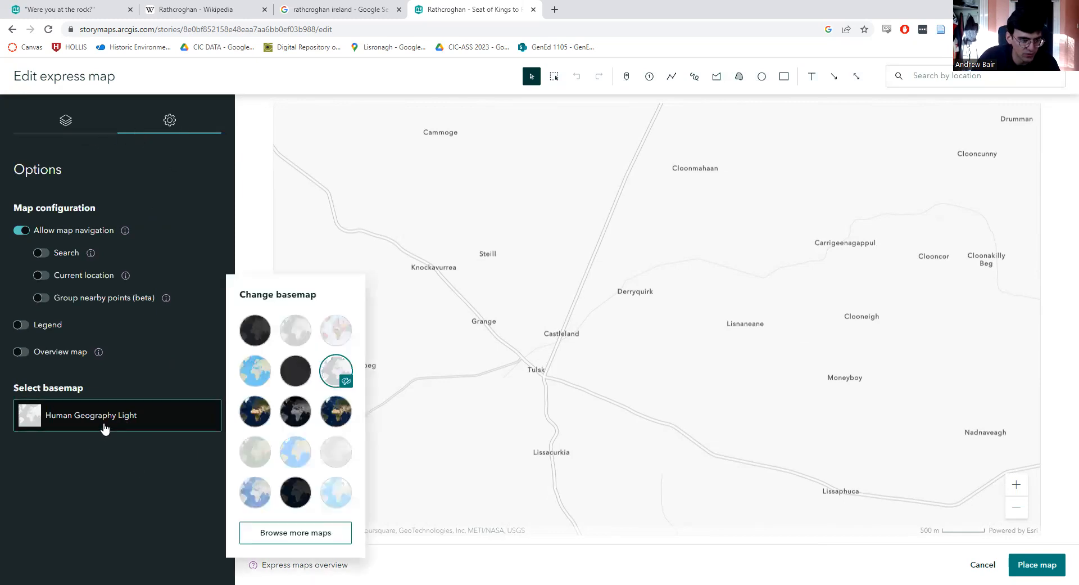
left_click(257, 416)
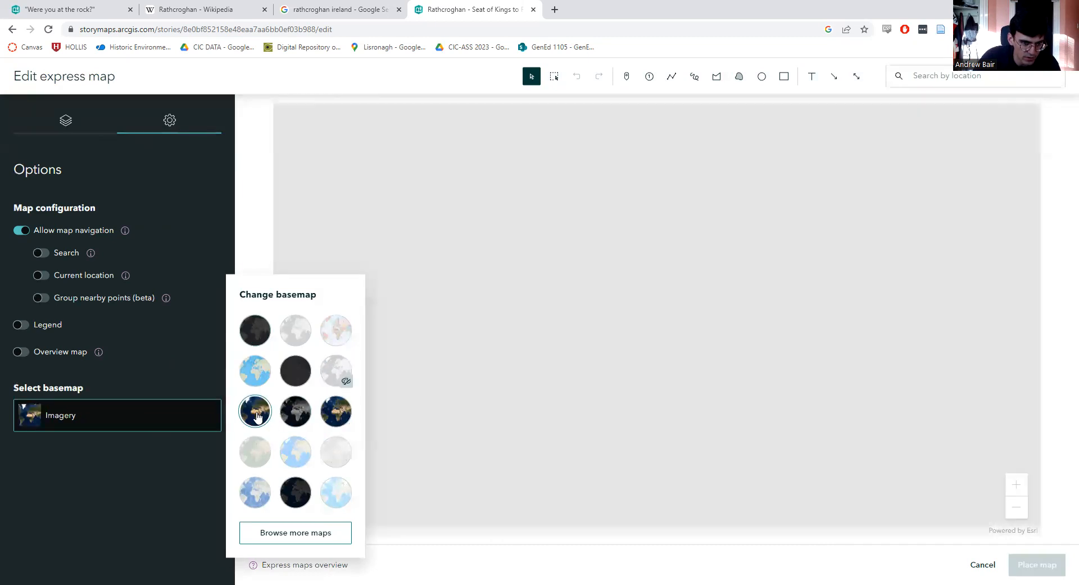
- Examine the satellite imagery of Tulsk and the farmland and lakes to its northeast
left_click_drag(595, 367, 677, 324)
scroll(613, 346, "up", 2)
left_click_drag(599, 326, 602, 431)
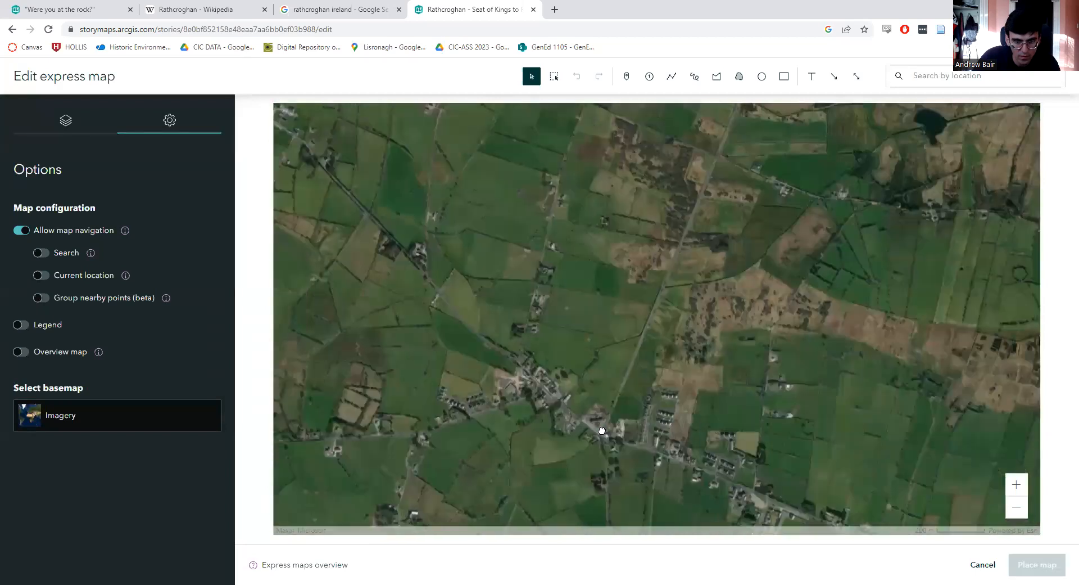
left_click_drag(664, 380, 451, 356)
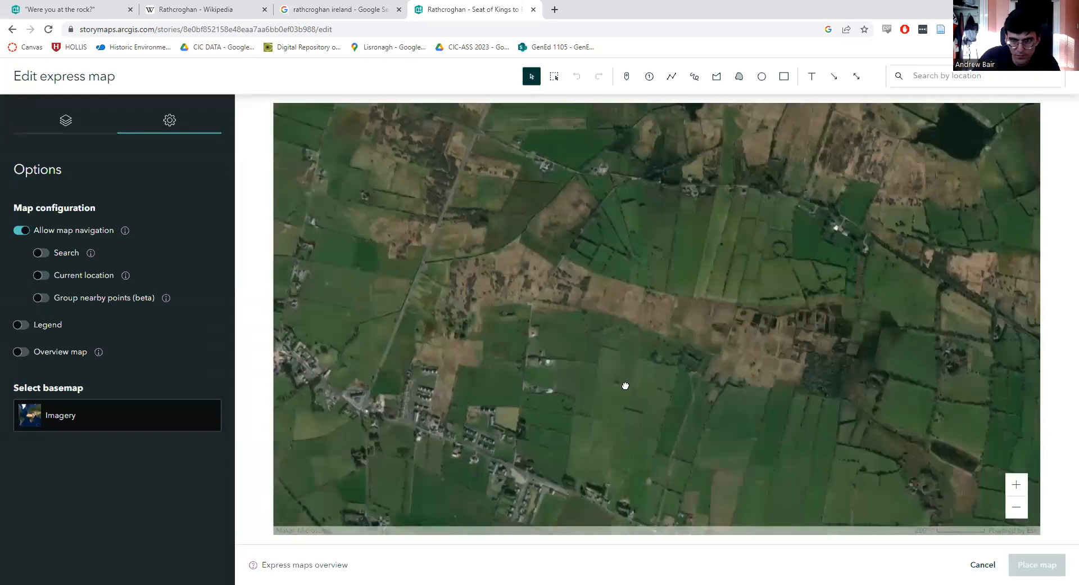
left_click_drag(528, 365, 510, 501)
left_click_drag(561, 372, 615, 484)
left_click_drag(637, 315, 554, 491)
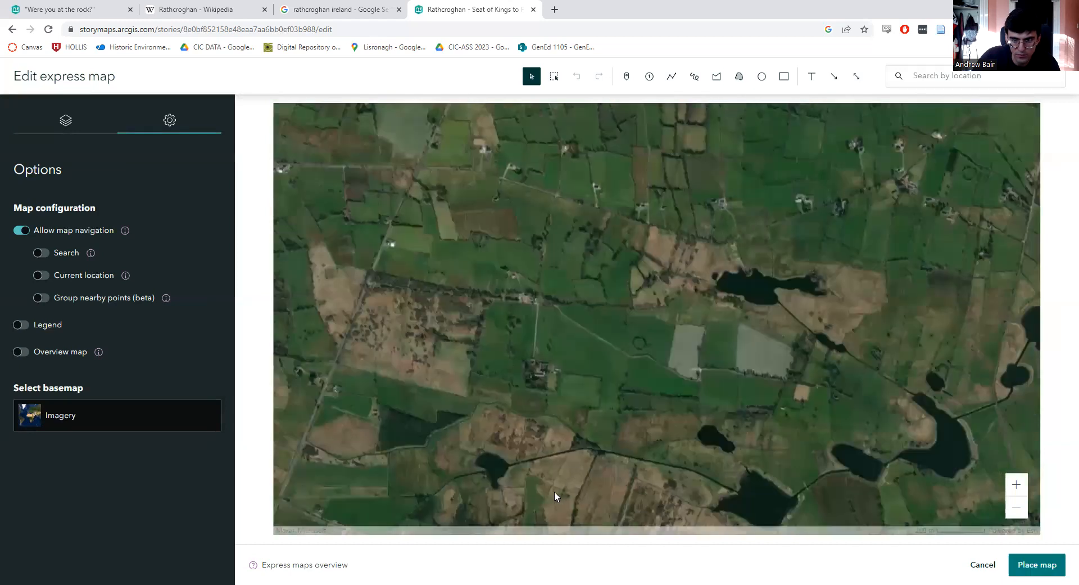
left_click_drag(536, 395, 690, 326)
scroll(652, 347, "up", 1)
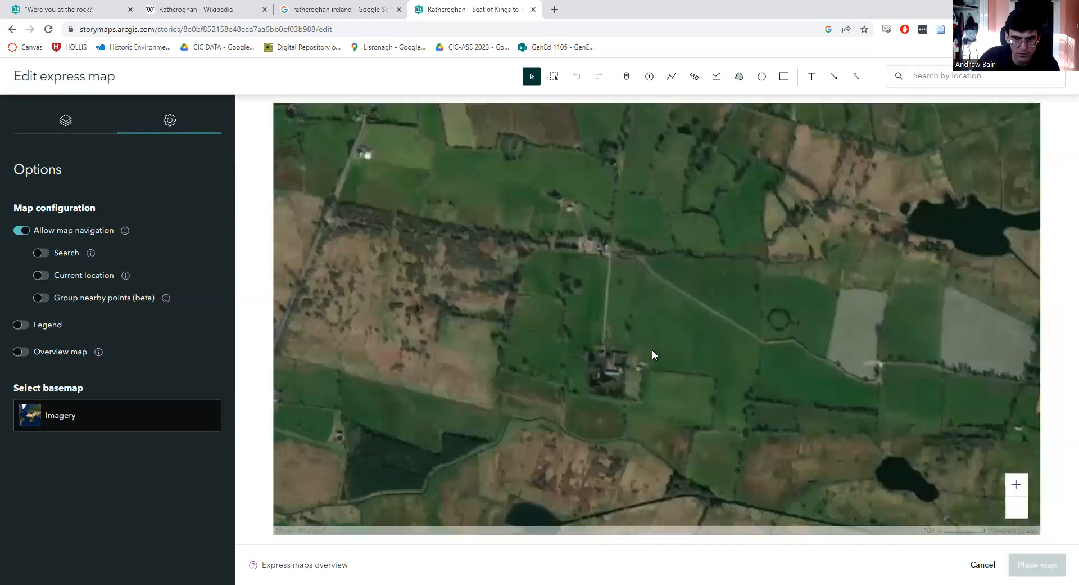
scroll(652, 349, "down", 3)
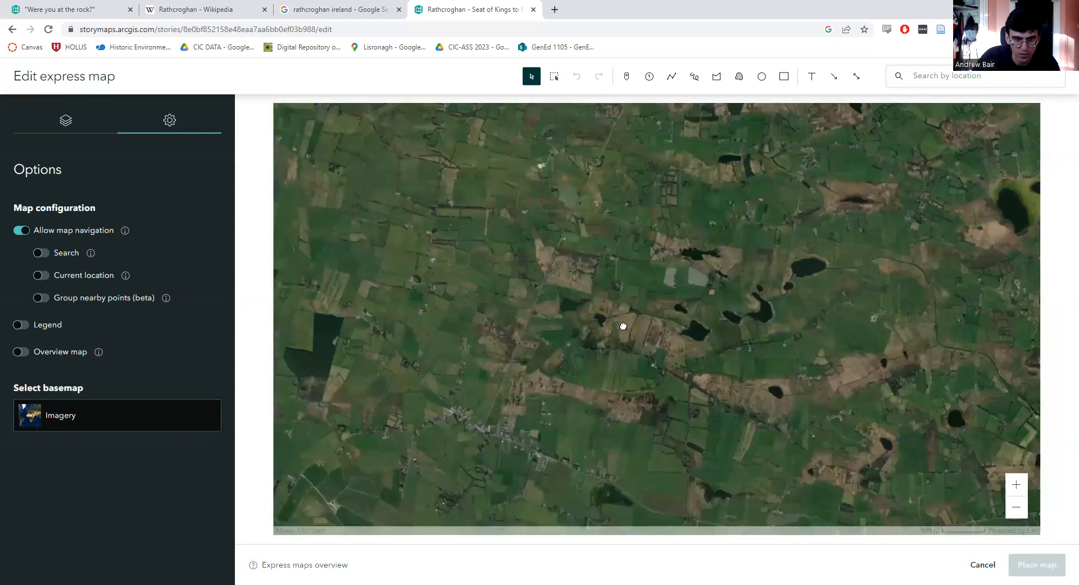
- Set the express map's basemap to Canvas Light
left_click(61, 414)
left_click(248, 338)
left_click(295, 343)
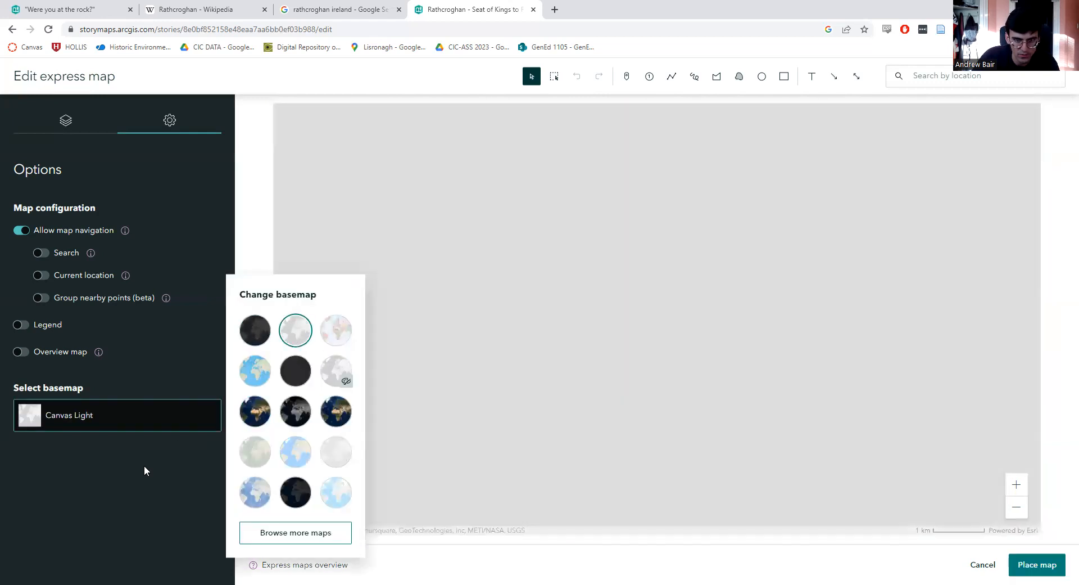
left_click(144, 472)
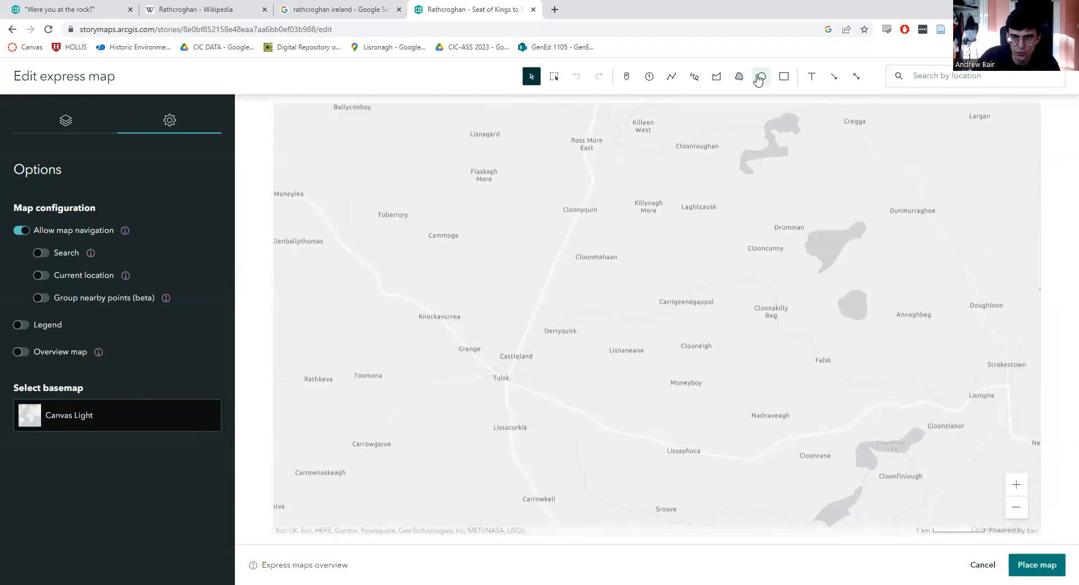
- Draw a freehand, roughly round area east of Tulsk, enclosing Cloonmahaan, Derryquirk, Lisnaneane, Clooneigh and Moneyboy
left_click(740, 77)
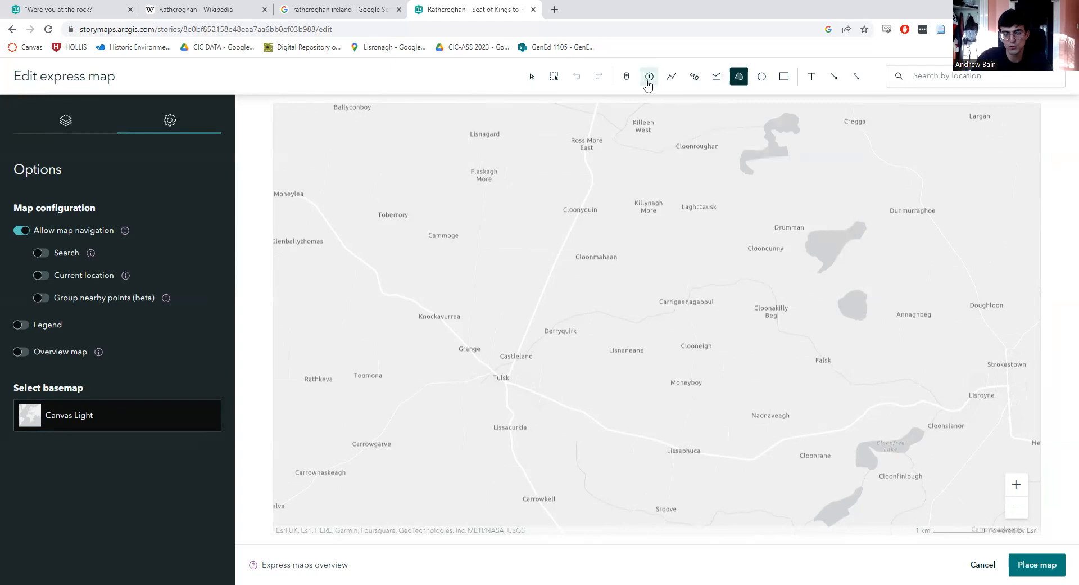
left_click(64, 121)
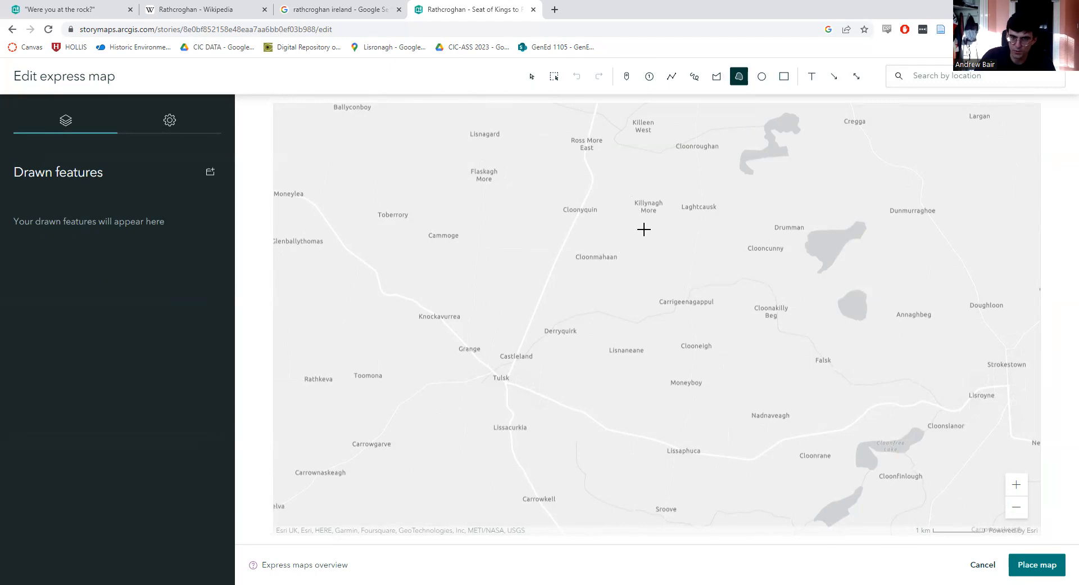
mouse_move(642, 226)
left_mouse_down()
mouse_move(579, 236)
mouse_move(552, 269)
mouse_move(549, 379)
mouse_move(610, 412)
mouse_move(745, 411)
mouse_move(785, 308)
mouse_move(717, 237)
mouse_move(643, 225)
left_mouse_up()
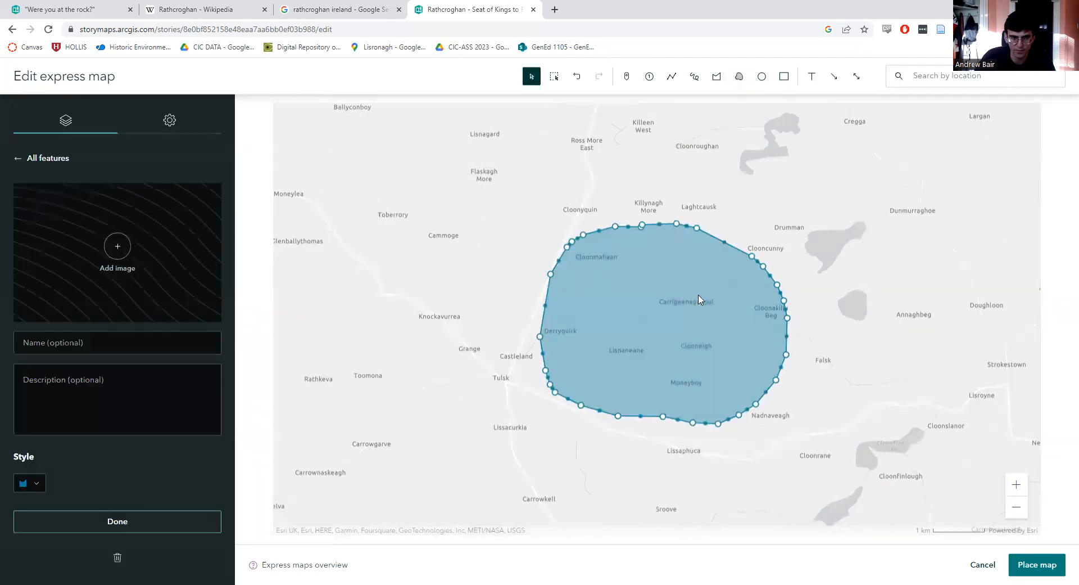
- Name the drawn area "Rathcroghan Ritual Landscape" and finish editing the feature
type("Rathcroghan Ritual Landscape")
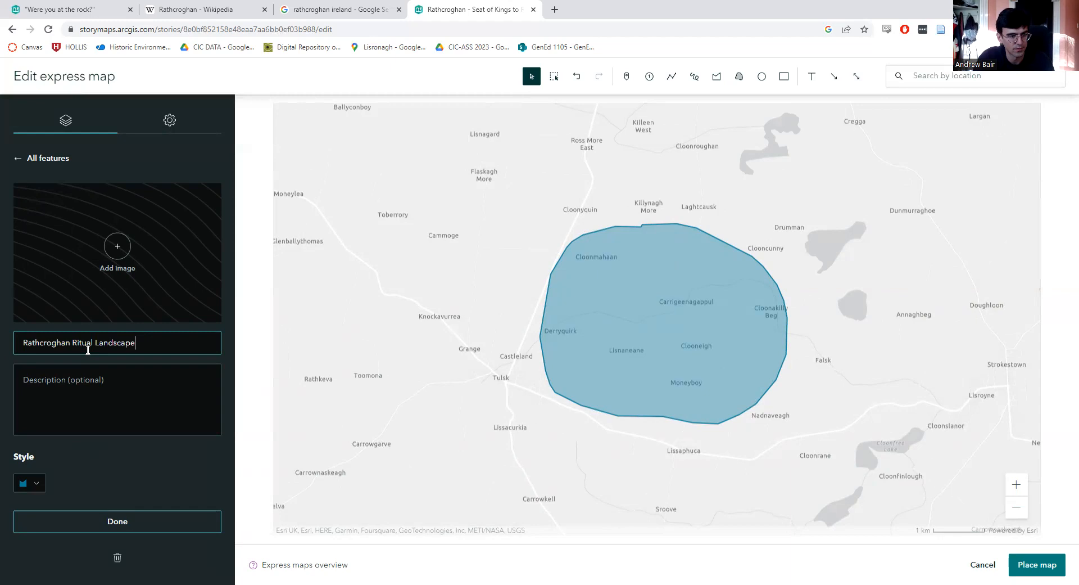
left_click(5, 364)
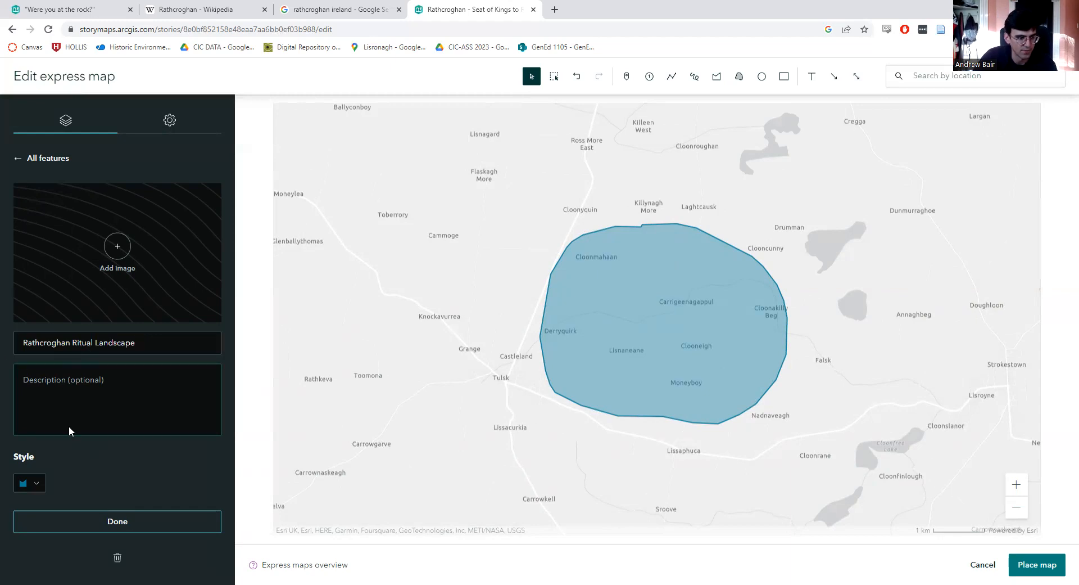
left_click(43, 486)
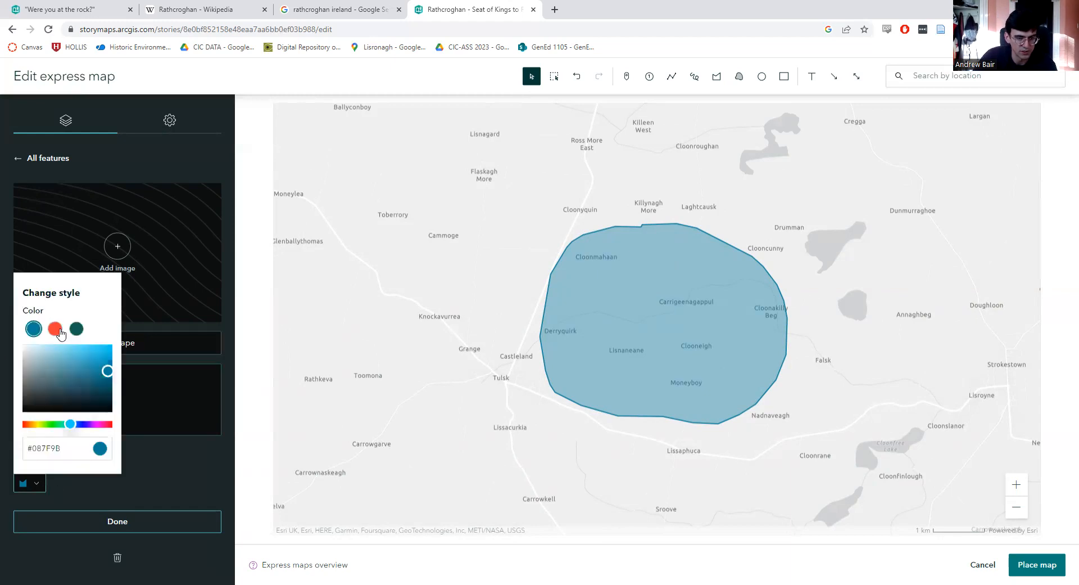
left_click(115, 521)
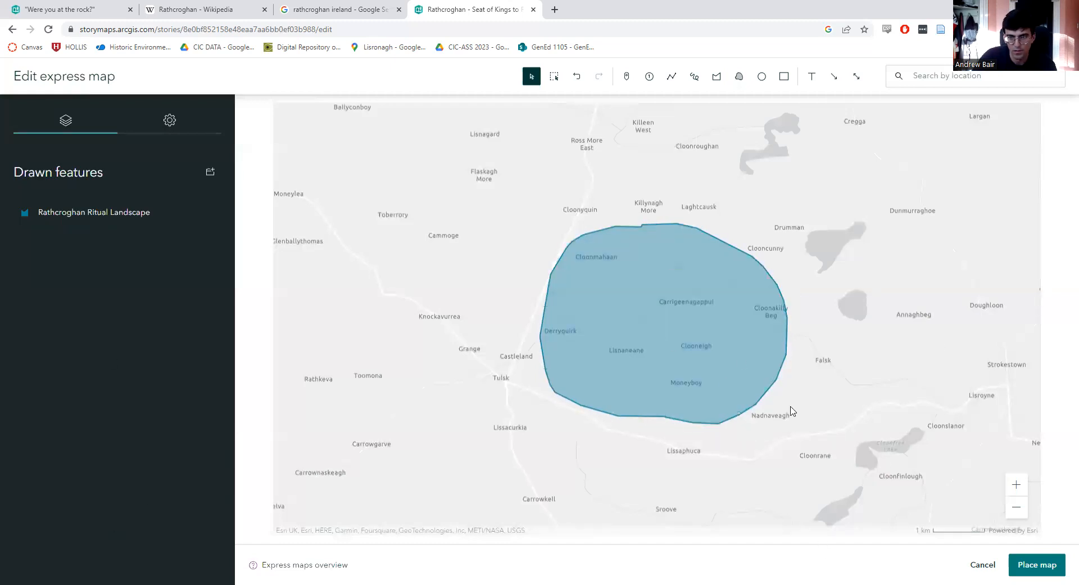
- Place the express map in the story and set its display size to Small
left_click(1036, 567)
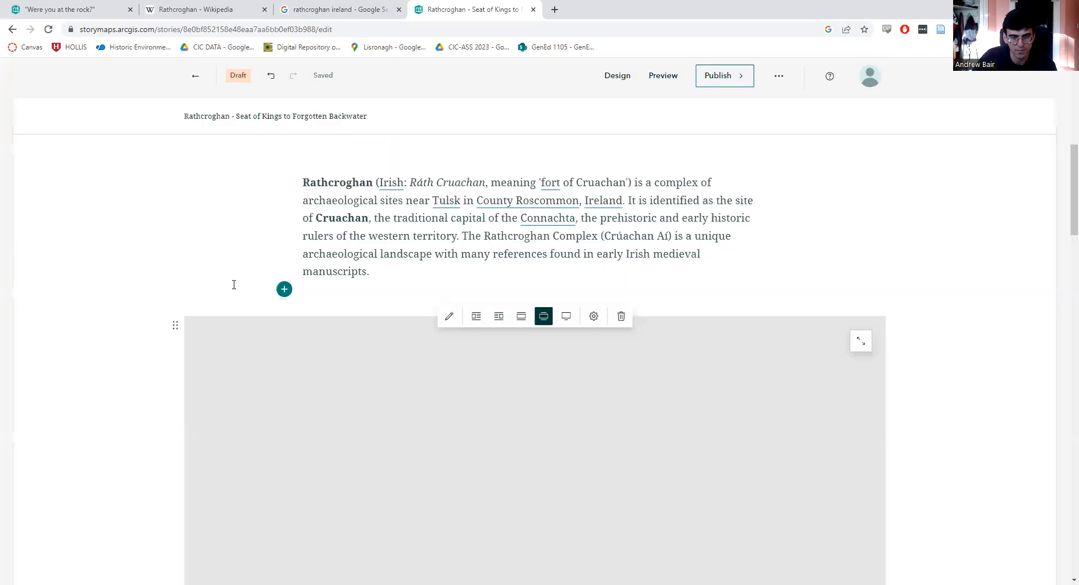
scroll(522, 333, "down", 1)
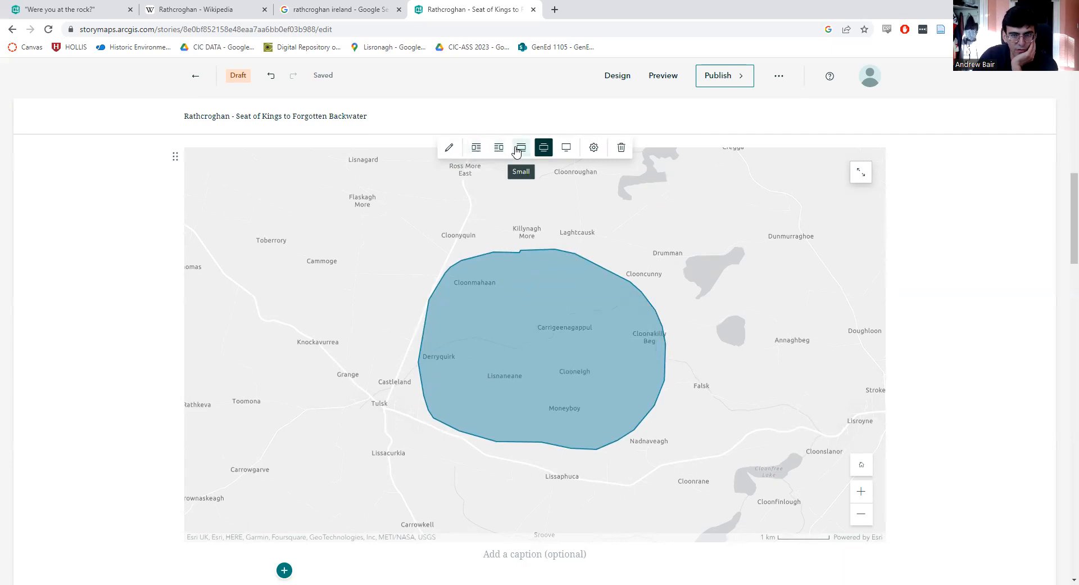
left_click(521, 147)
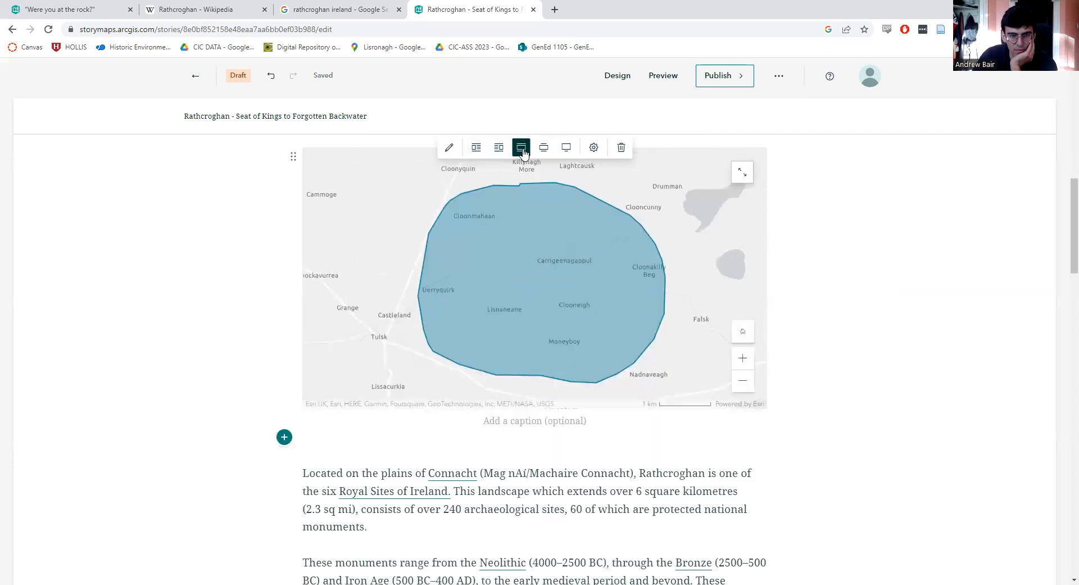
- Caption the map "Location of the Rathcroghan Ritual Landscape"
left_click(550, 424)
type("Lo")
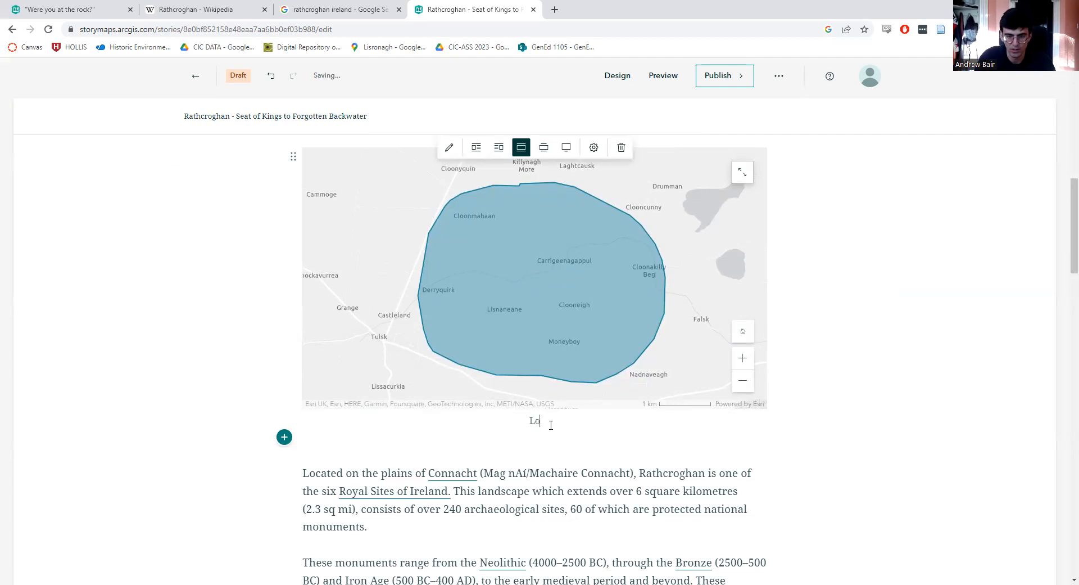
type("cation of the Rathc")
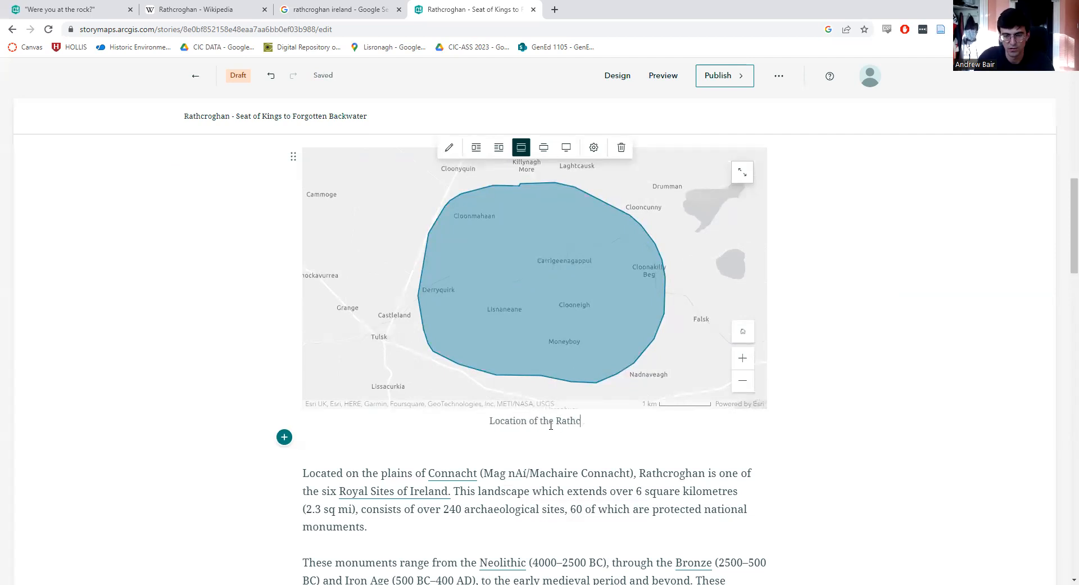
type("roghan Ritual Landscape")
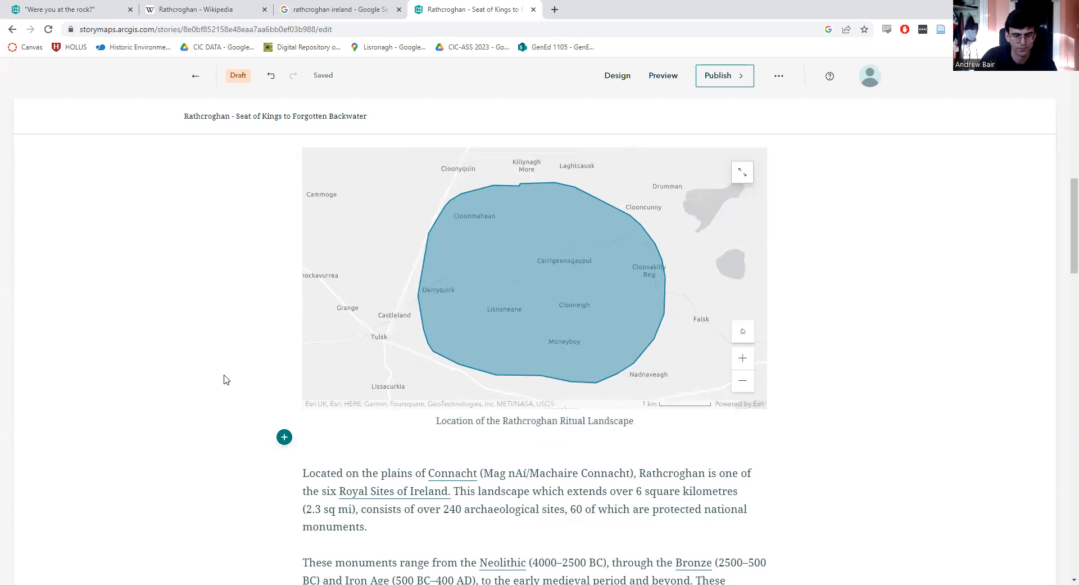
scroll(224, 378, "up", 10)
scroll(451, 310, "down", 6)
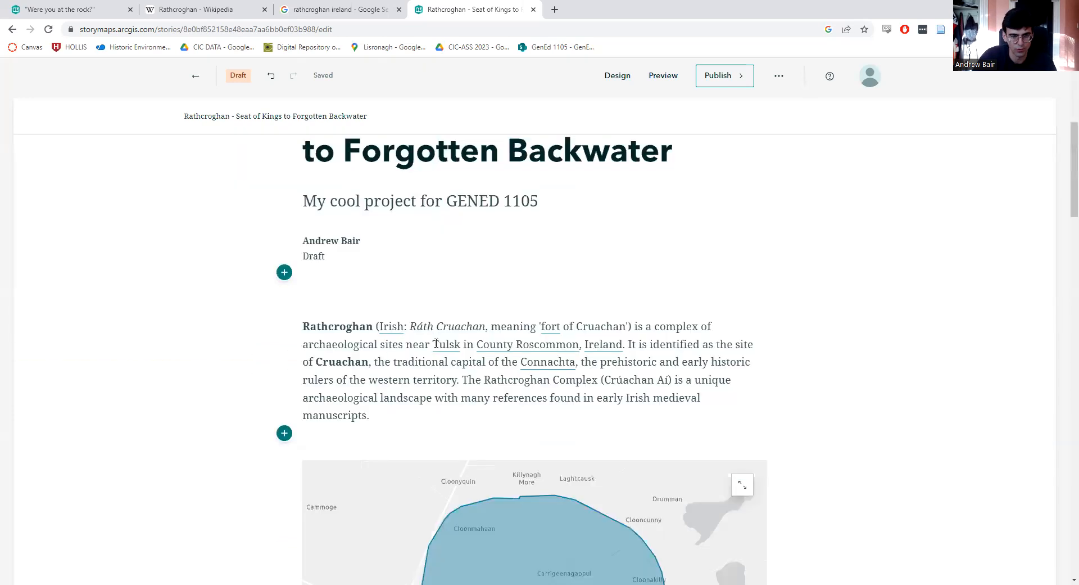
triple_click(418, 353)
left_click(416, 354)
scroll(525, 359, "down", 4)
left_click(525, 360)
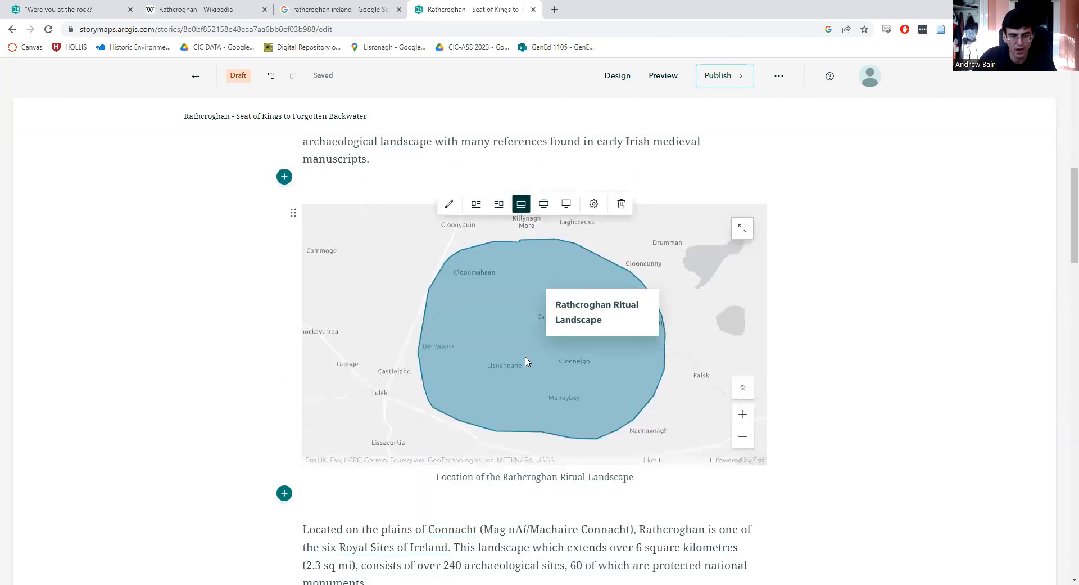
- Start adding an image from a web link after the paragraph that begins "Located on the plains of Connacht"
scroll(183, 333, "down", 4)
left_click(284, 377)
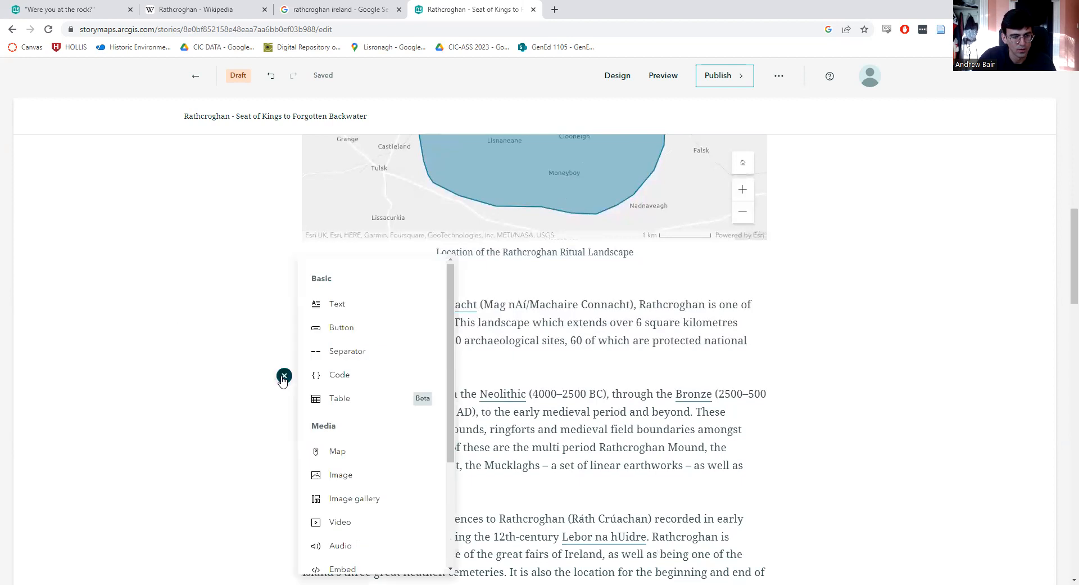
scroll(365, 352, "down", 3)
scroll(356, 363, "up", 2)
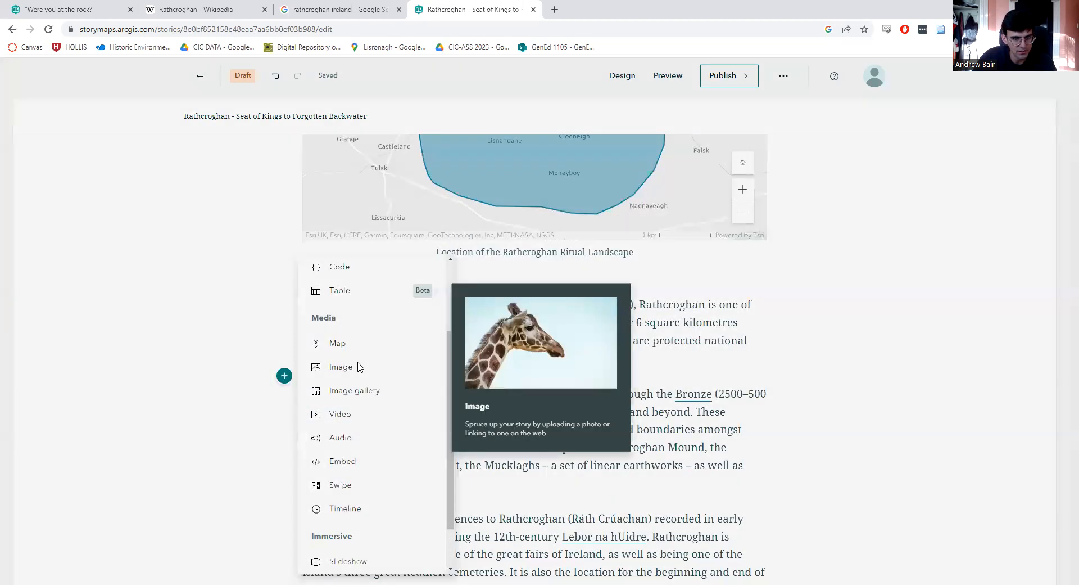
left_click(359, 366)
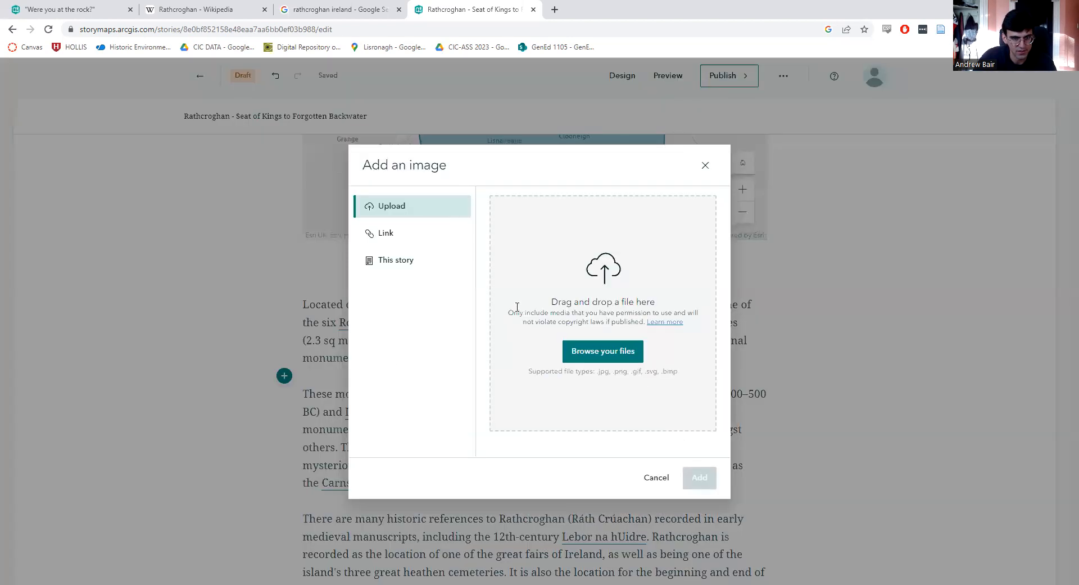
left_click(416, 240)
- Switch to the Google image results for Rathcroghan and copy the image address of the Temple House aerial photo of the mound
left_click(374, 5)
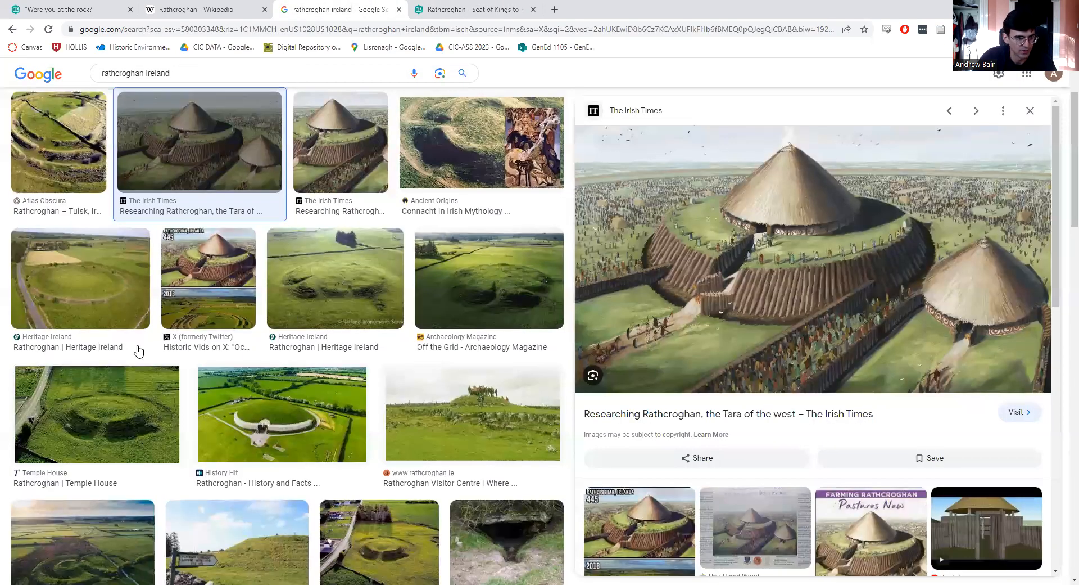
left_click(130, 399)
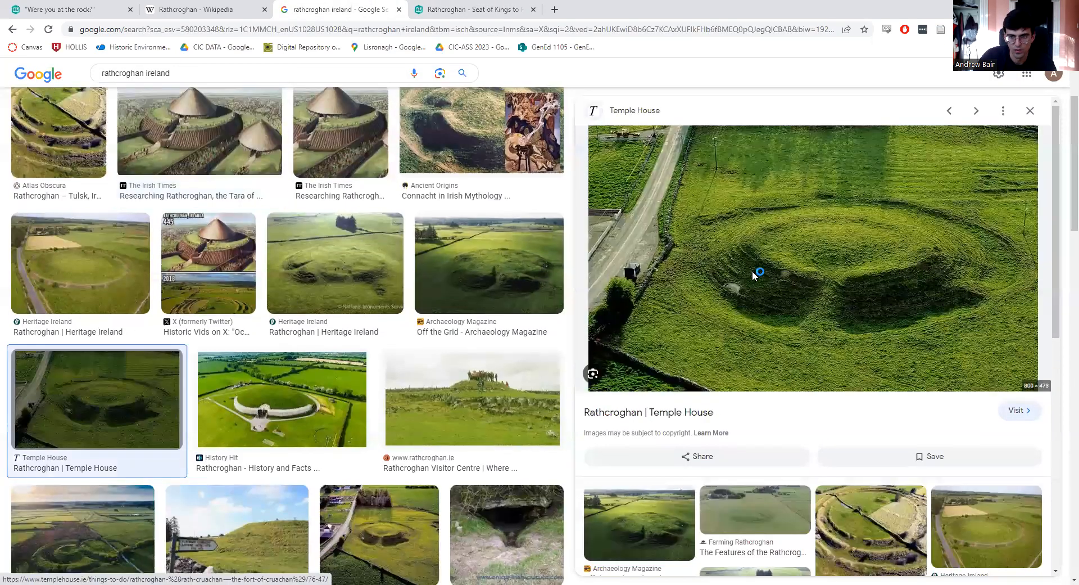
right_click(704, 258)
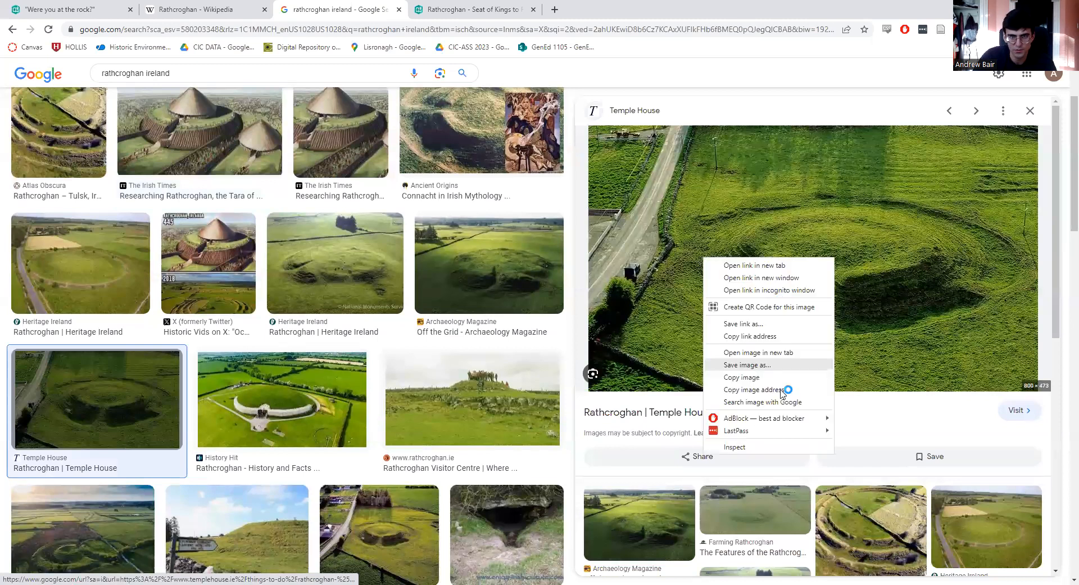
- Return to the StoryMaps draft and insert the Rathcroghan.jpg photo using its copied link
left_click(444, 8)
left_click(546, 202)
type("https://scdn.aro.ie/Sites/50/templehouse2018/uploads/images/attractionsimages50/attractionsimagelarge39/Rathcroghan.jpg")
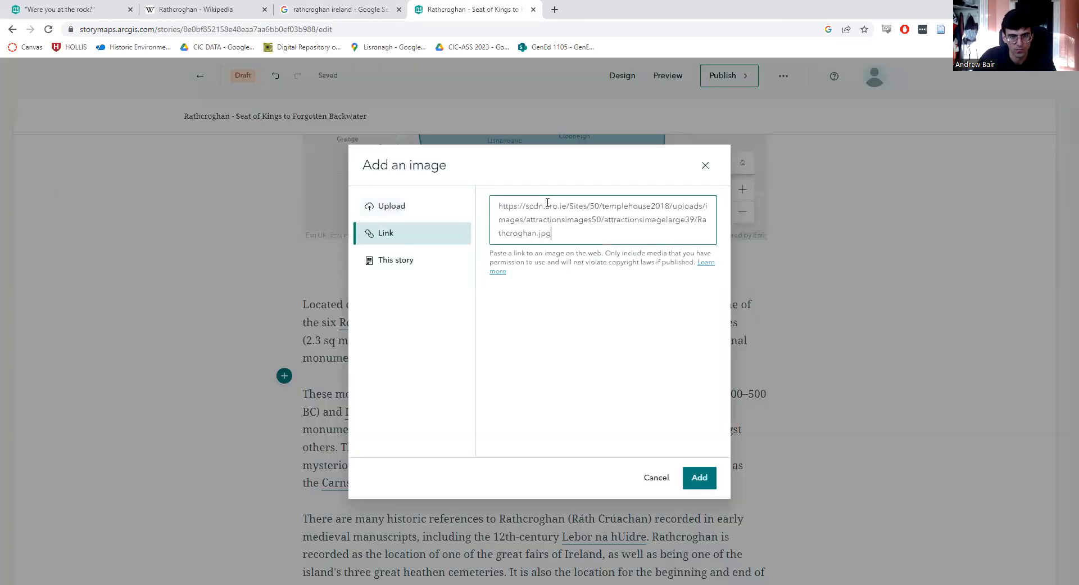
left_click(710, 474)
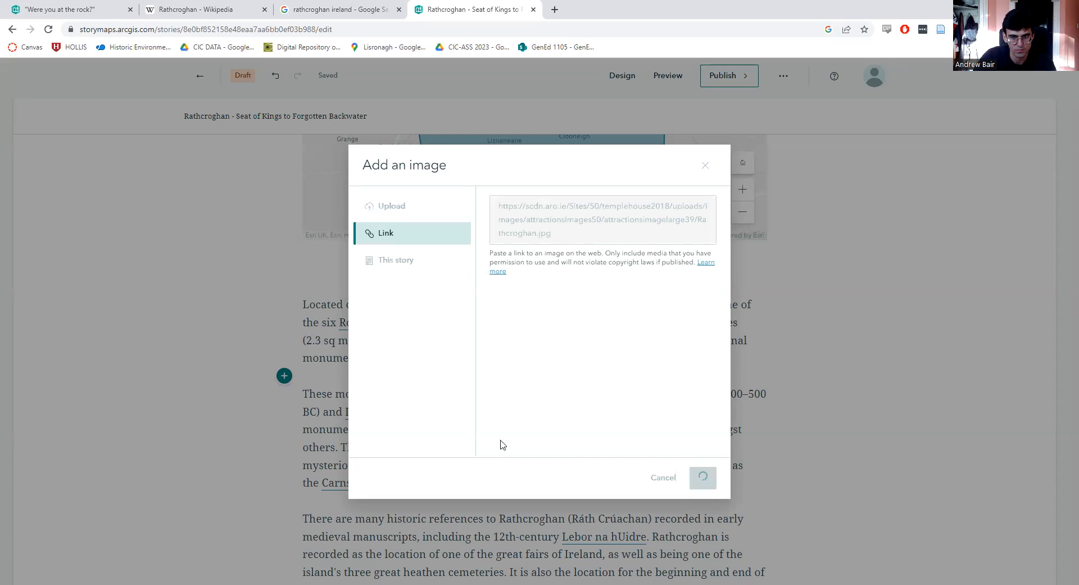
- Caption the inserted mound photo "Rathcroghan Mound (cite source)"
scroll(490, 301, "down", 5)
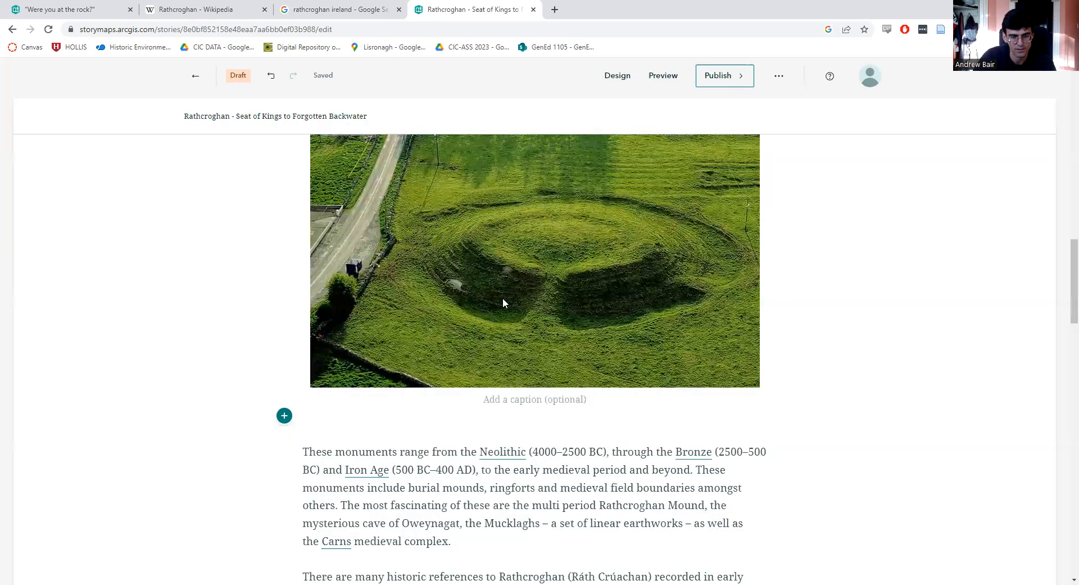
left_click(521, 455)
type("Rat")
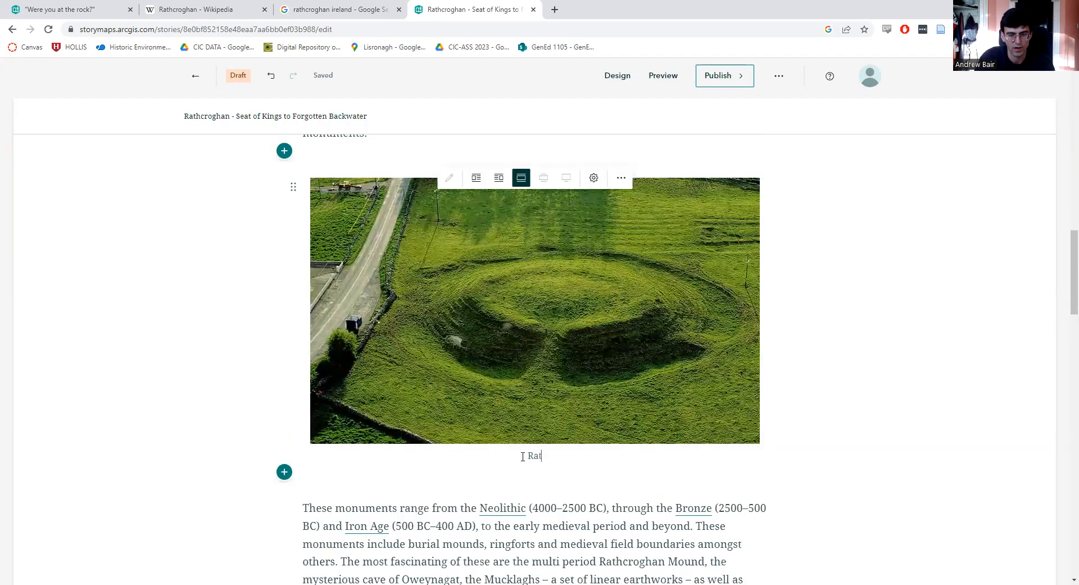
type("hcroghan Mound ")
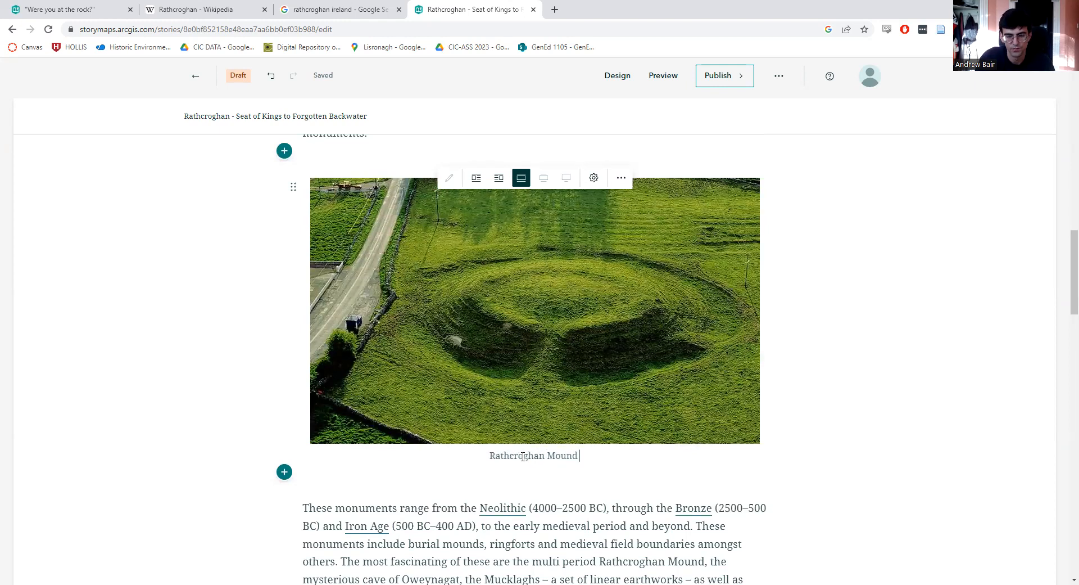
type("(cite source)")
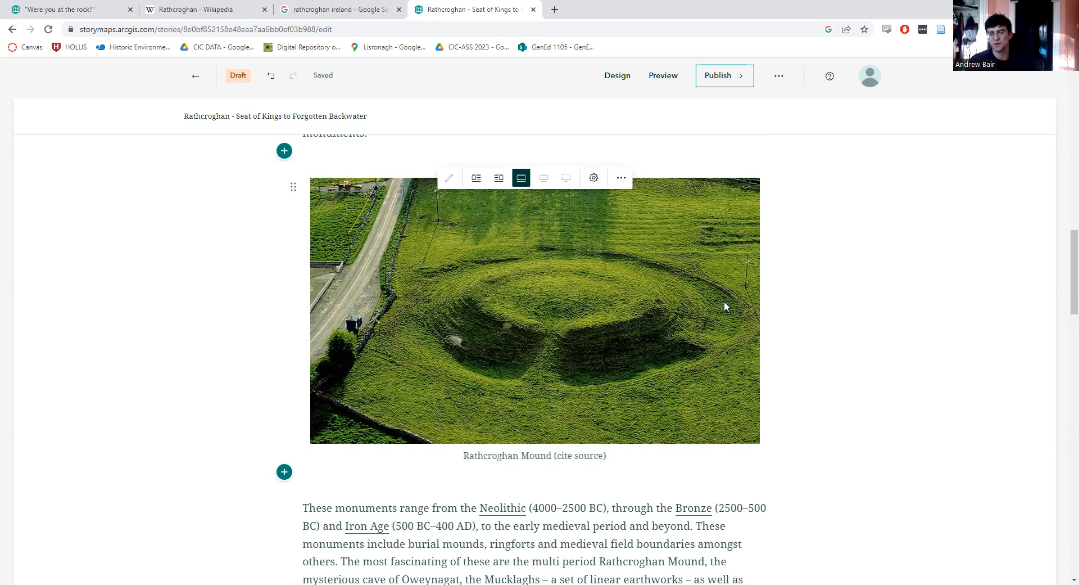
left_click(616, 508)
- Review the draft from the subtitle and opening text through the express map, captioned mound photo and following paragraphs
scroll(642, 494, "up", 4)
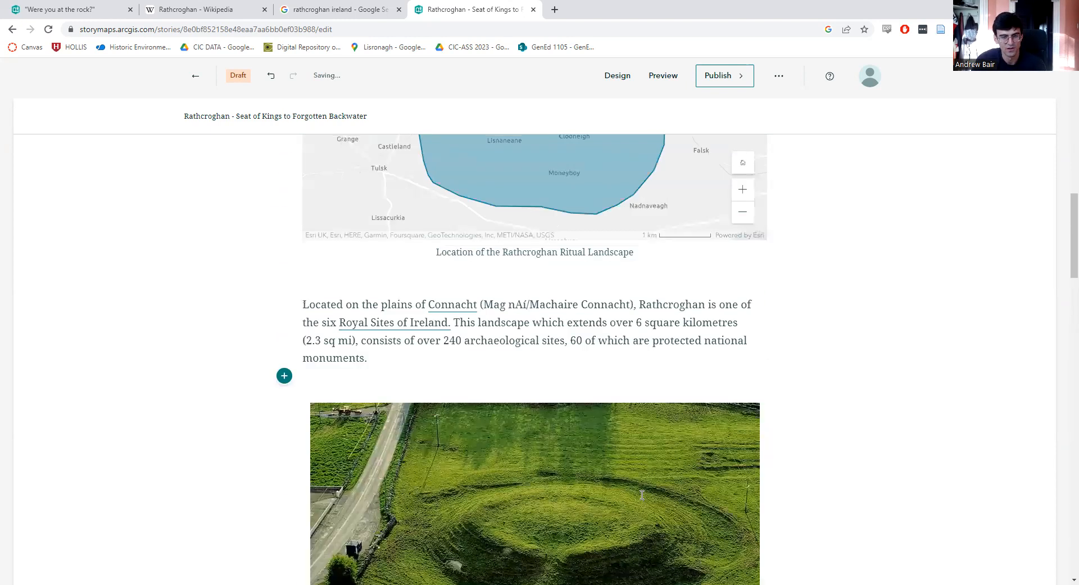
scroll(642, 494, "up", 6)
scroll(582, 430, "down", 13)
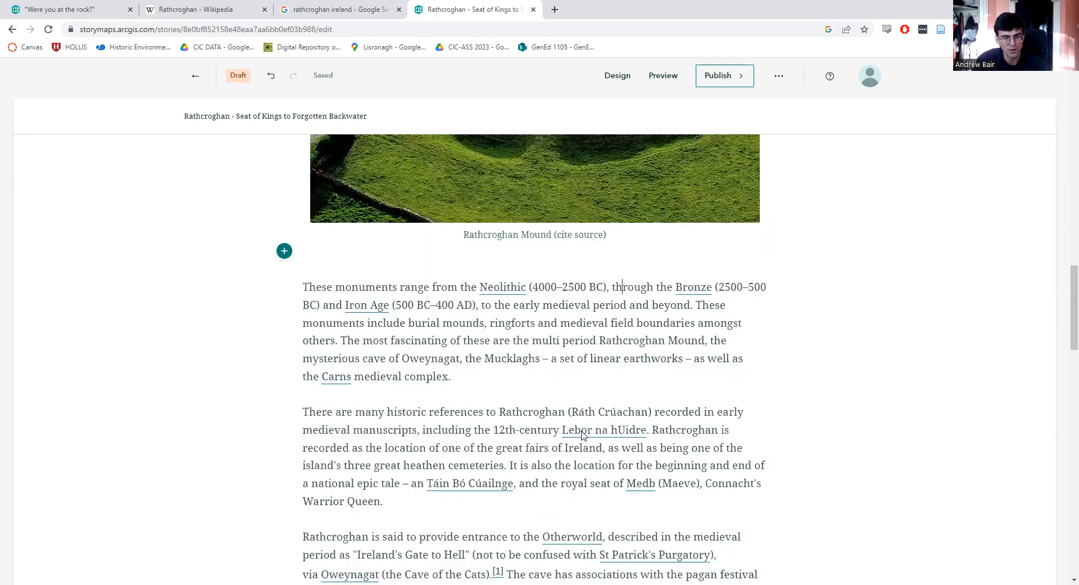
scroll(581, 430, "up", 20)
scroll(582, 430, "down", 8)
scroll(701, 404, "up", 4)
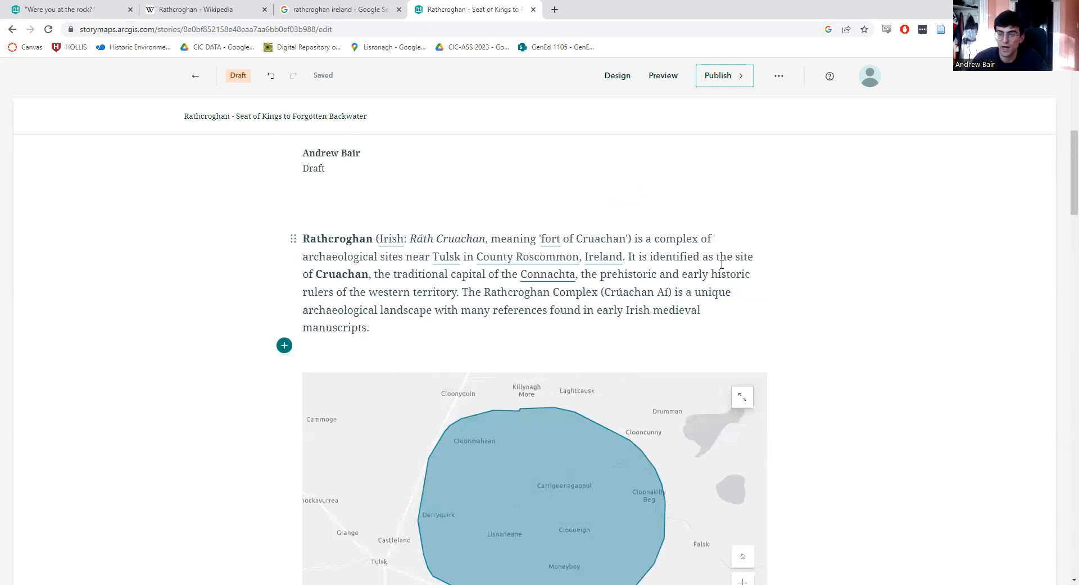
scroll(712, 194, "down", 1)
scroll(712, 193, "up", 1)
- Preview the story, accepting the undo history reset, review it from the cover to the mound photo, and close the preview
left_click(667, 77)
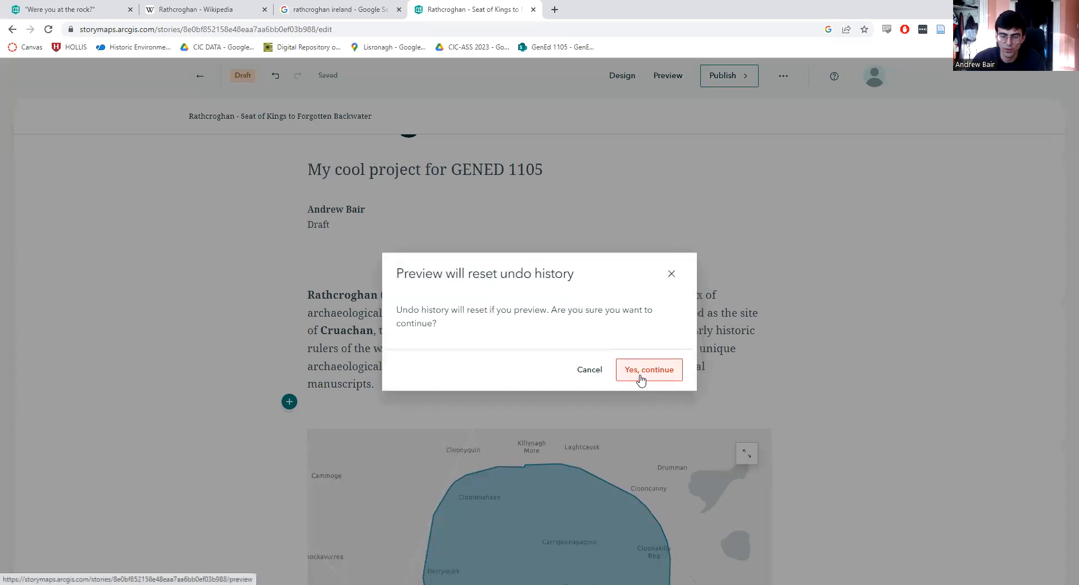
left_click(641, 380)
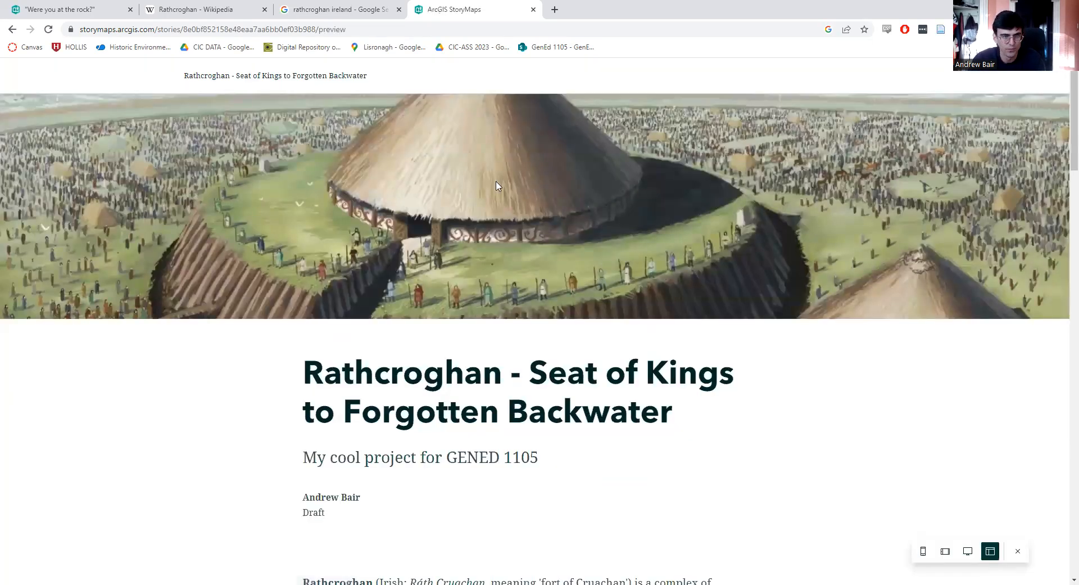
scroll(461, 247, "down", 5)
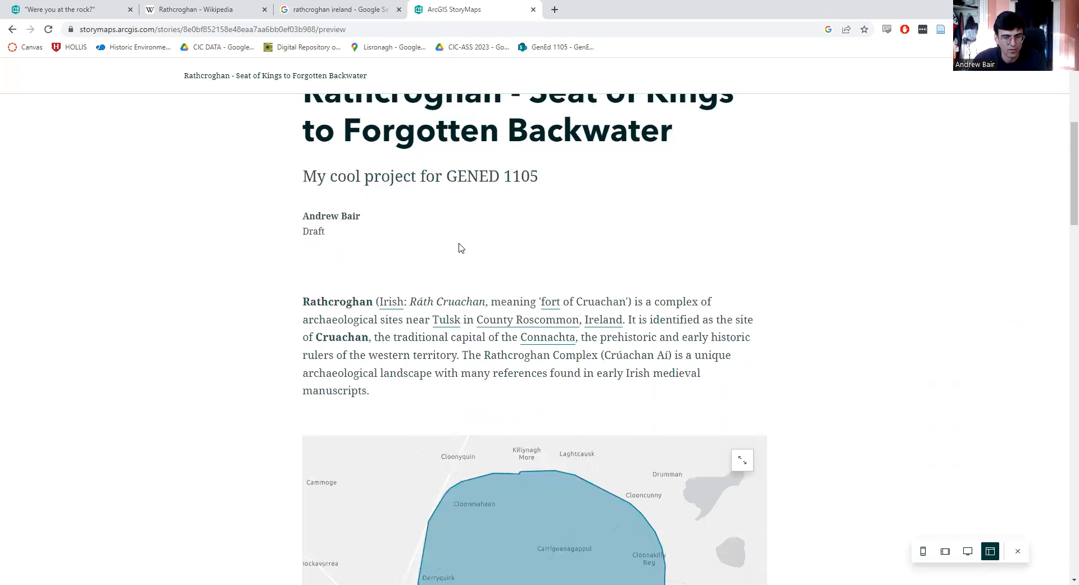
scroll(459, 245, "down", 5)
scroll(242, 278, "down", 2)
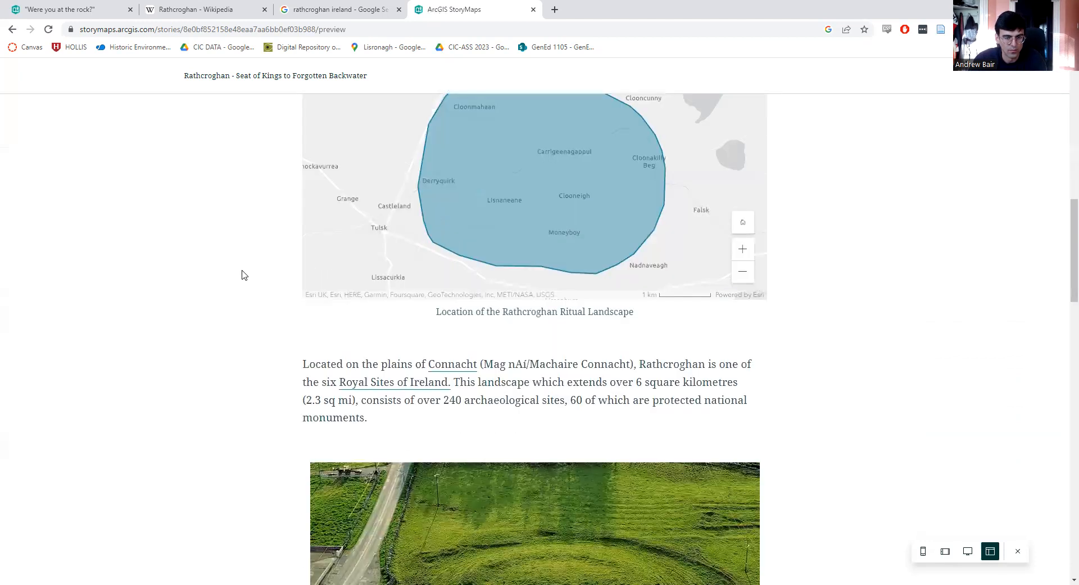
scroll(242, 275, "down", 4)
scroll(378, 314, "down", 2)
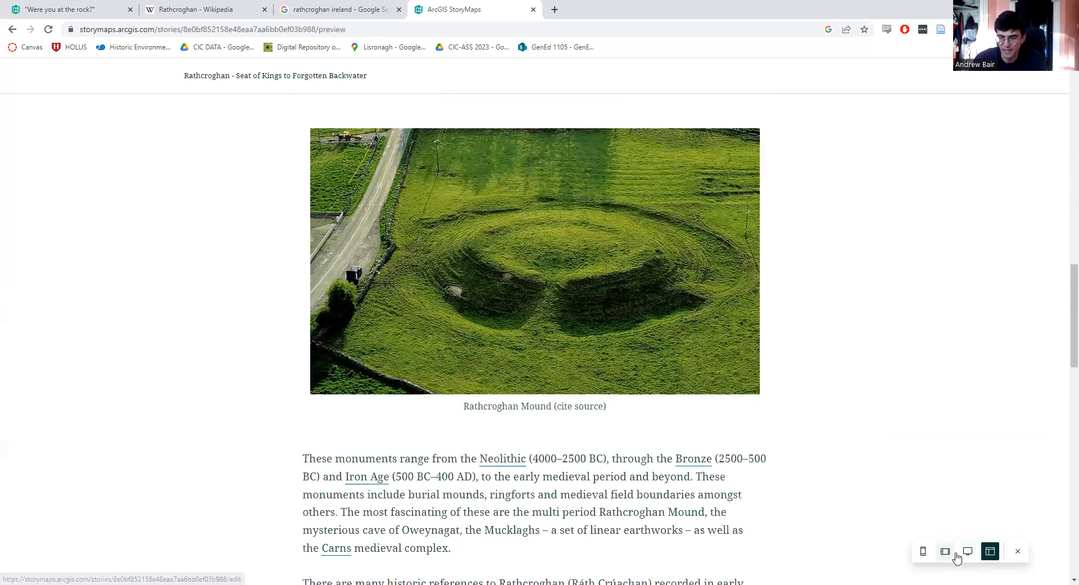
left_click(1018, 557)
- Insert an immersive sidecar block after the final paragraph of the Ulster Cycle section at the end of the story
scroll(246, 334, "down", 8)
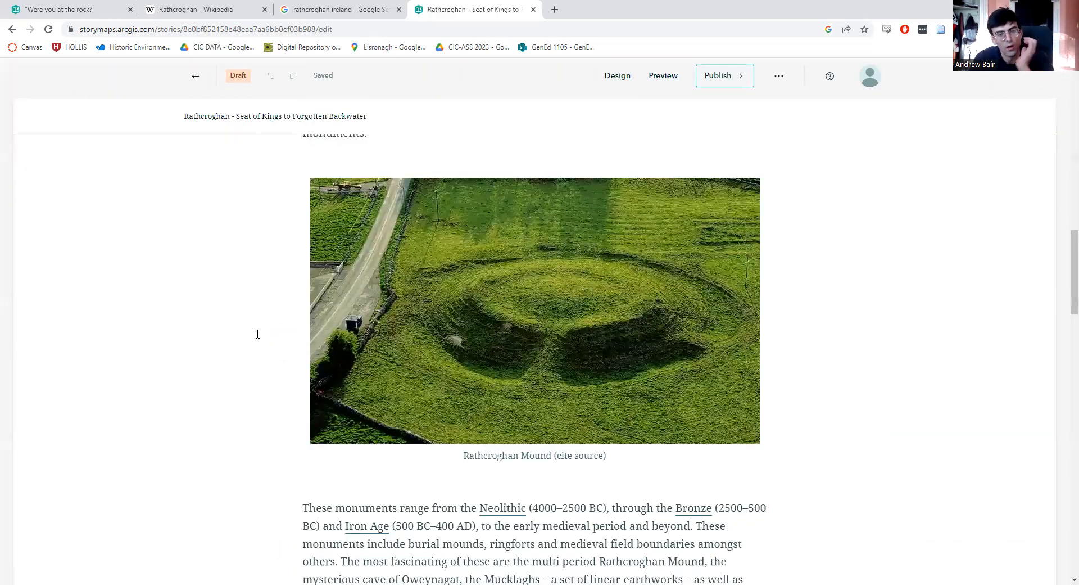
scroll(258, 333, "down", 15)
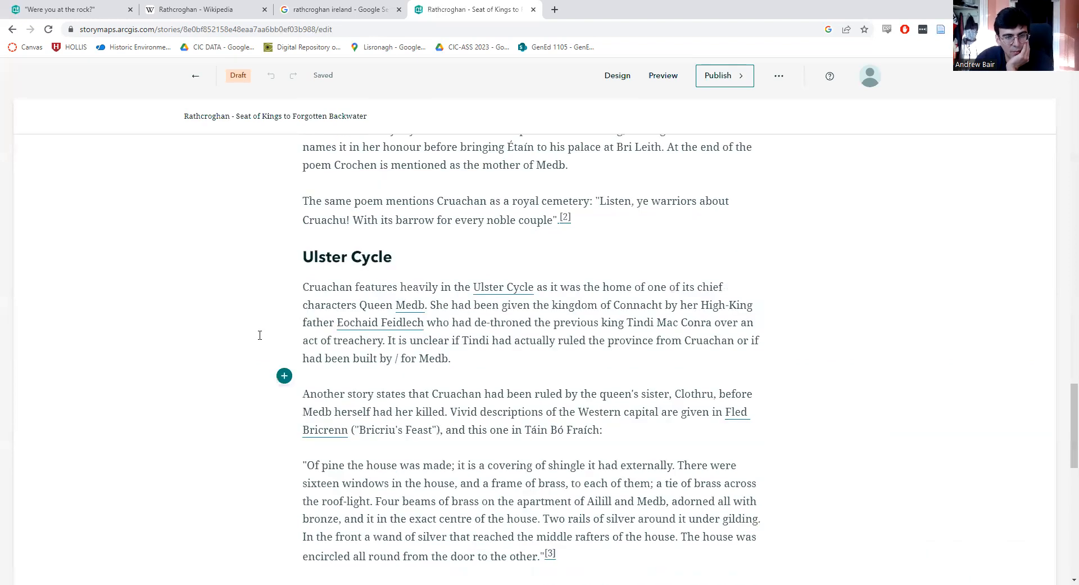
scroll(259, 335, "down", 7)
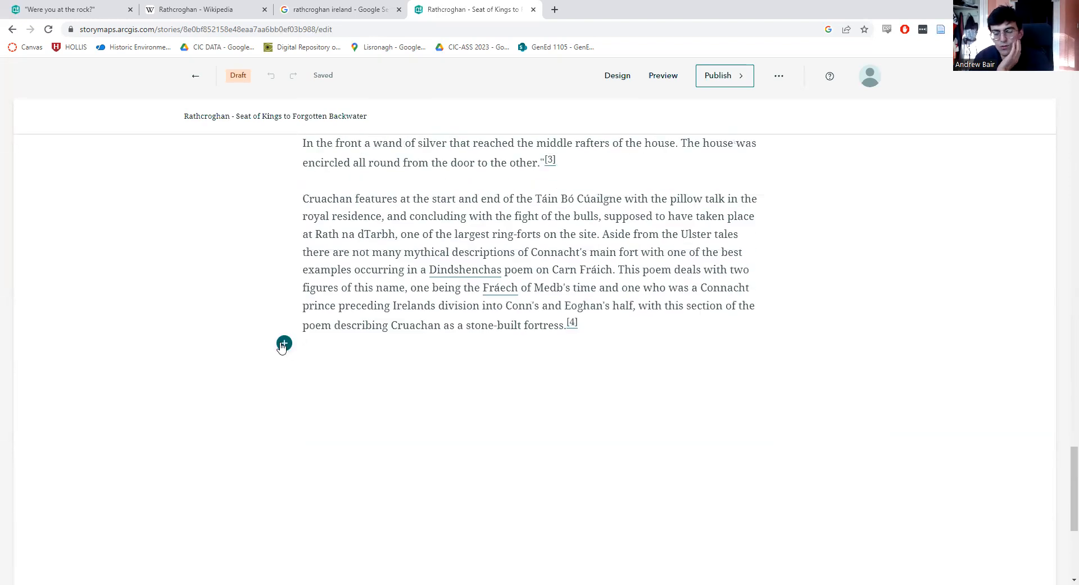
left_click(284, 343)
scroll(363, 378, "down", 3)
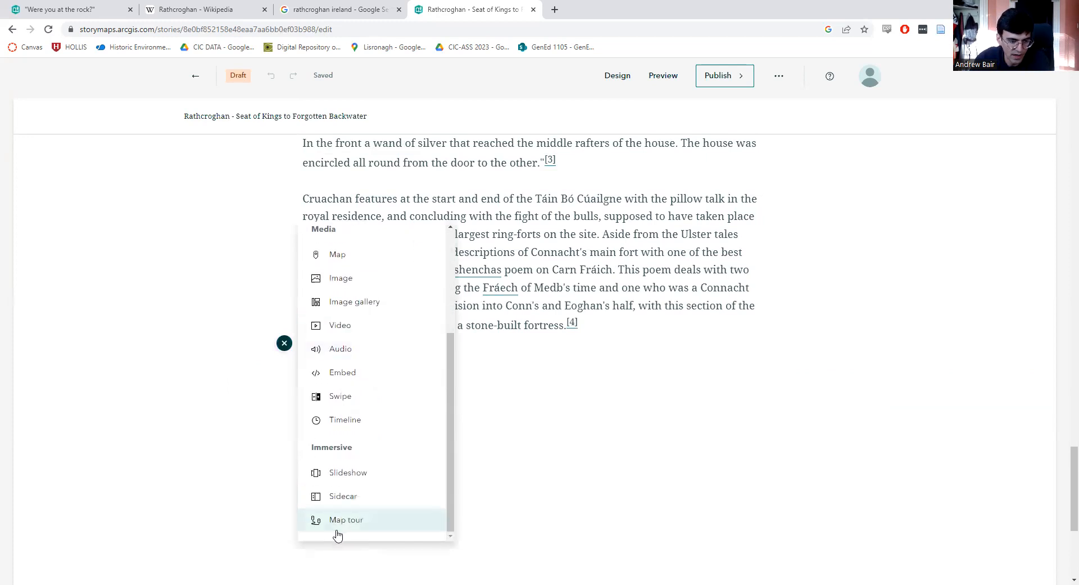
left_click(338, 479)
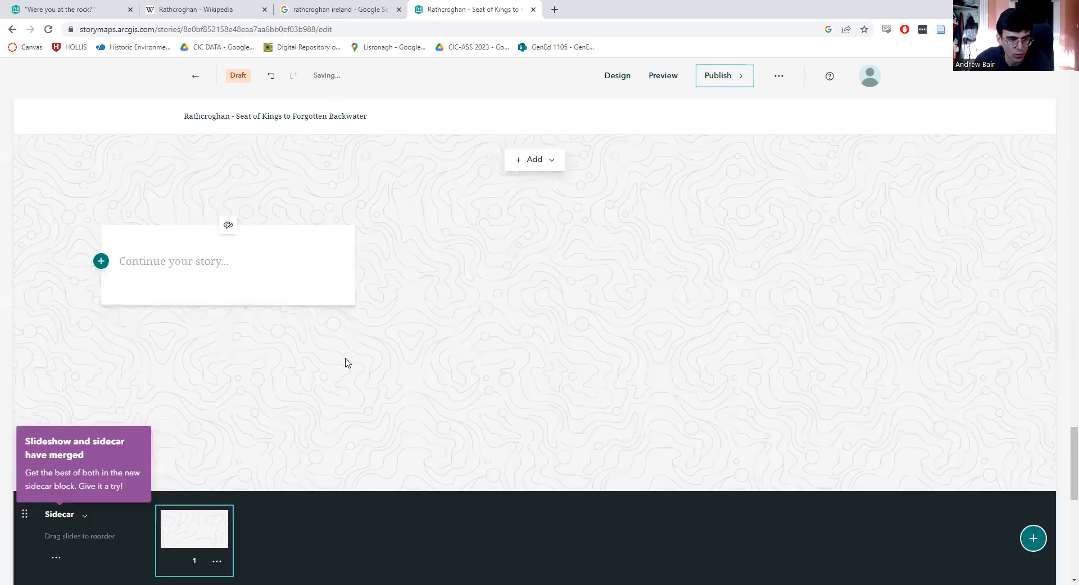
scroll(498, 284, "up", 1)
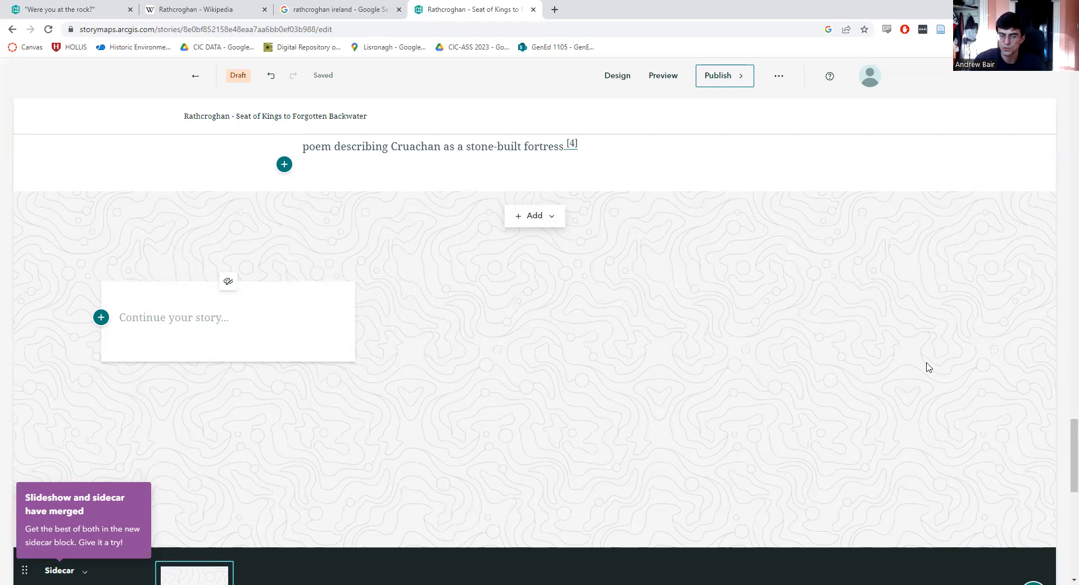
scroll(820, 390, "down", 1)
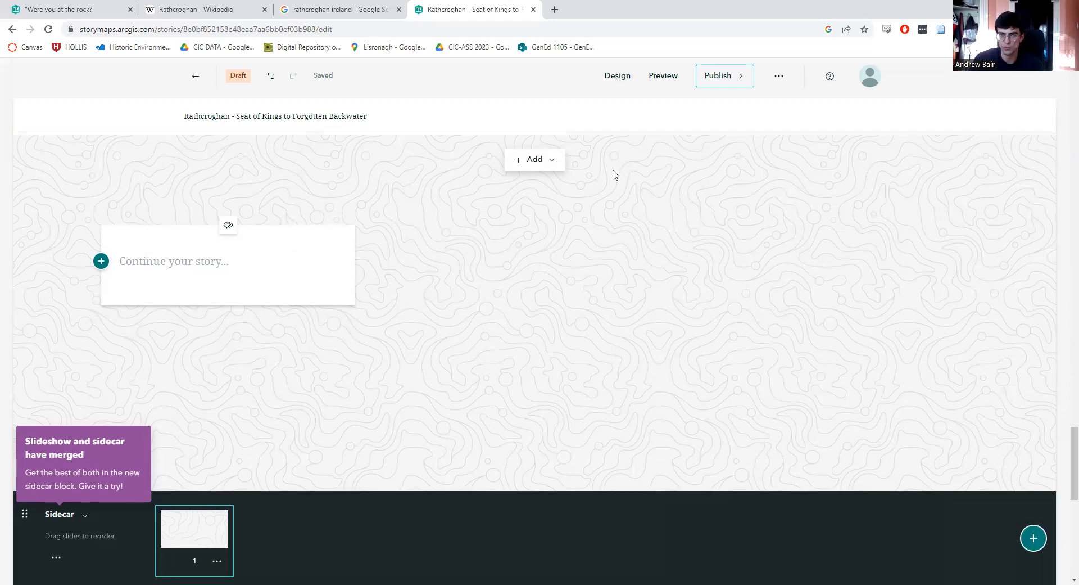
- Place the saved "Rathcroghan Ritual Landscape" map from the user's own maps as the media of the first sidecar slide
left_click(552, 167)
left_click(551, 225)
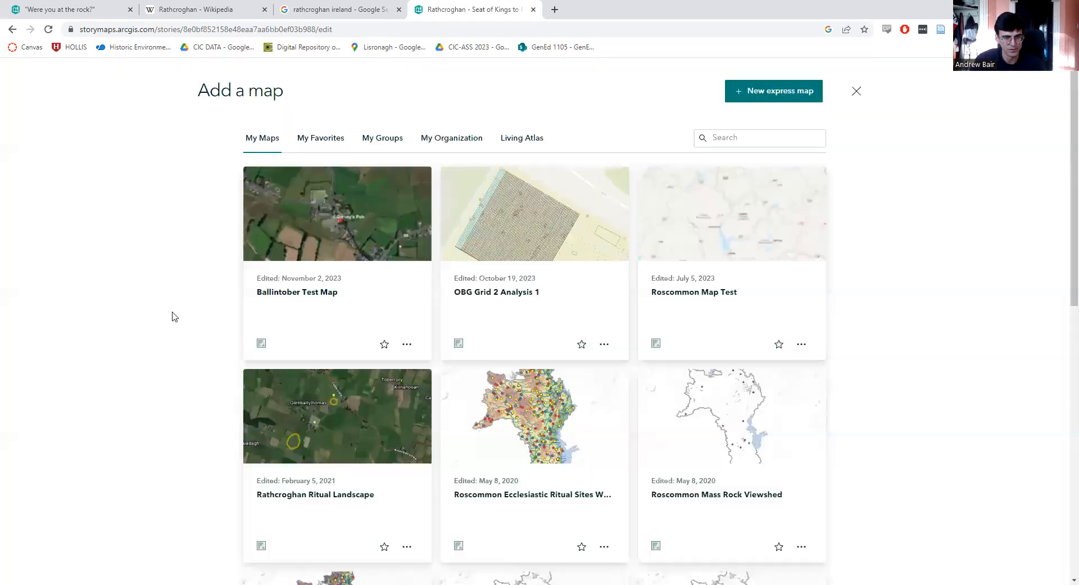
scroll(166, 326, "down", 2)
left_click(338, 388)
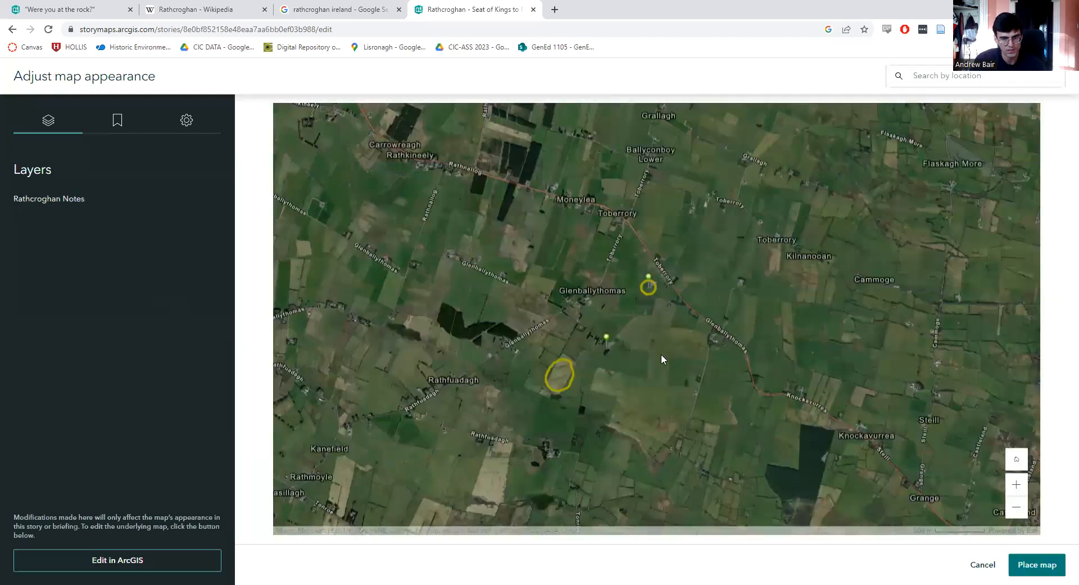
scroll(661, 353, "down", 2)
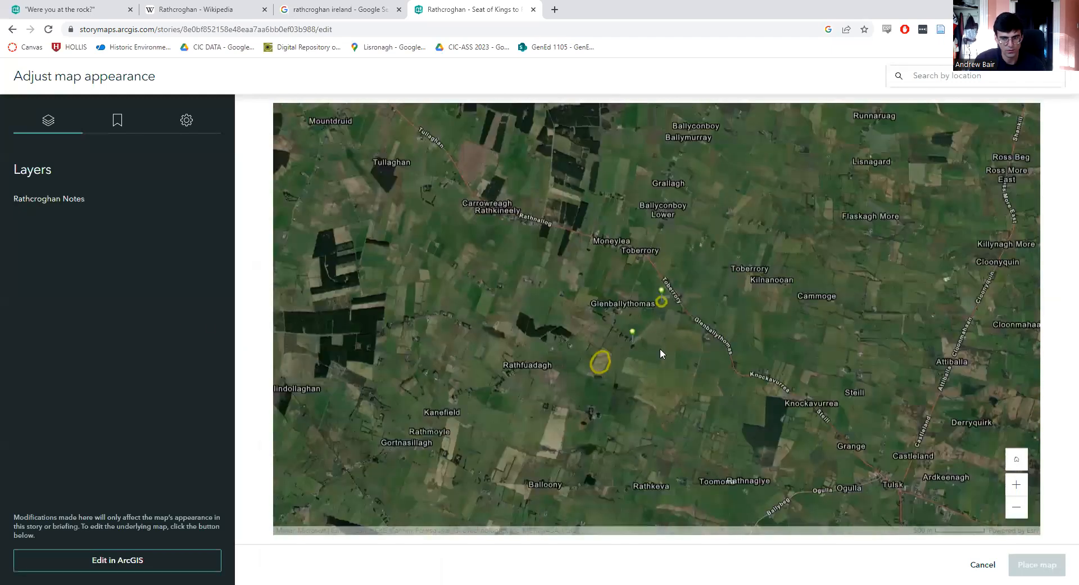
scroll(662, 348, "up", 2)
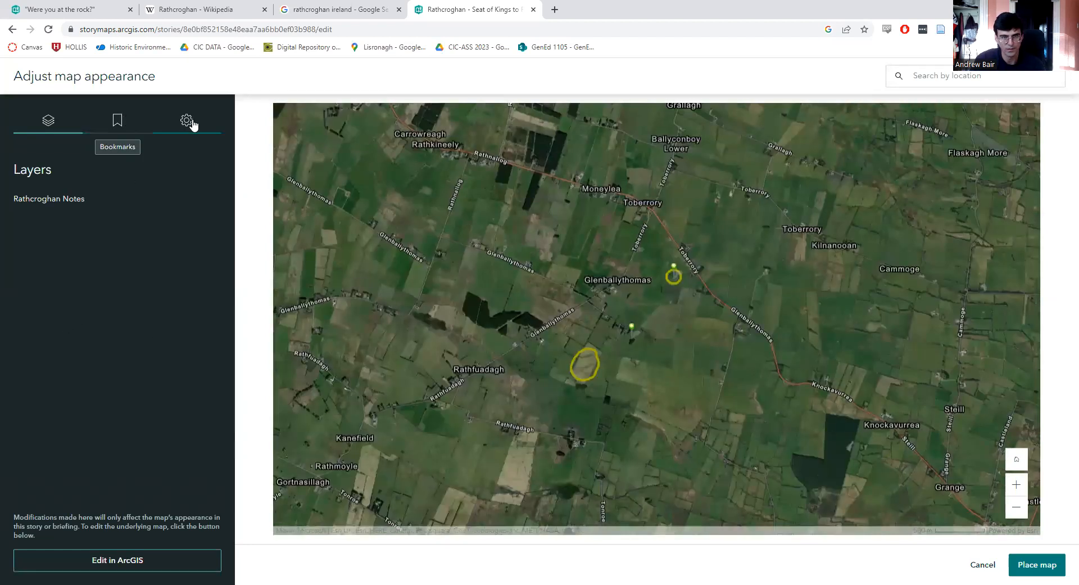
left_click(1036, 565)
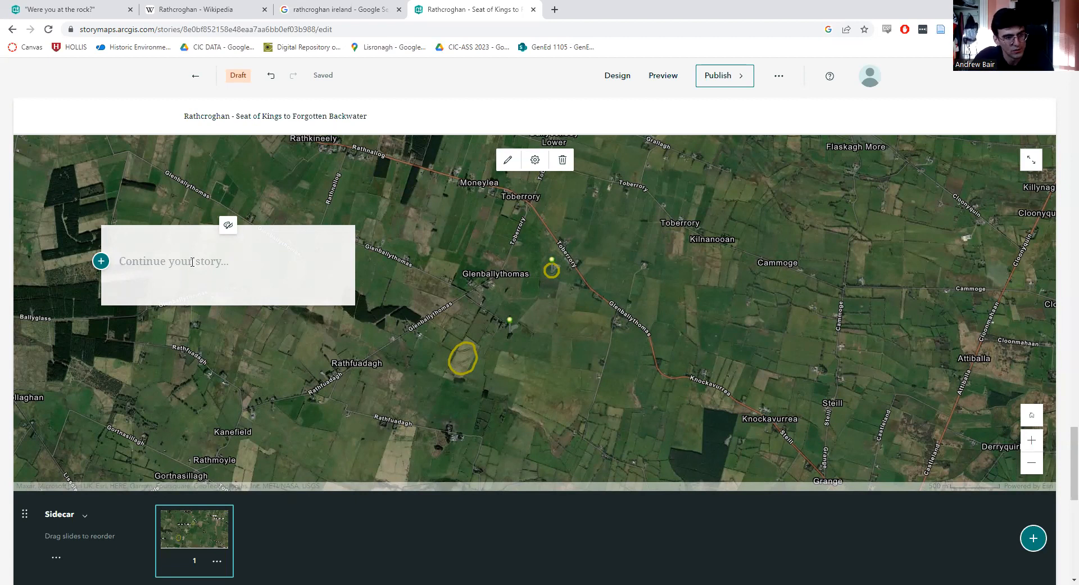
left_click(101, 261)
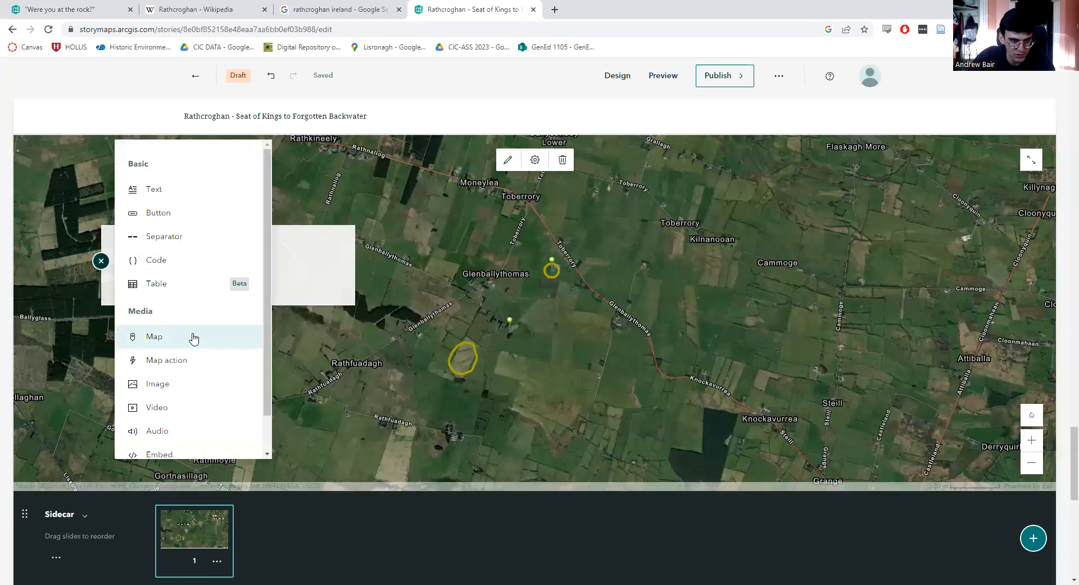
scroll(185, 321, "down", 1)
left_click(296, 265)
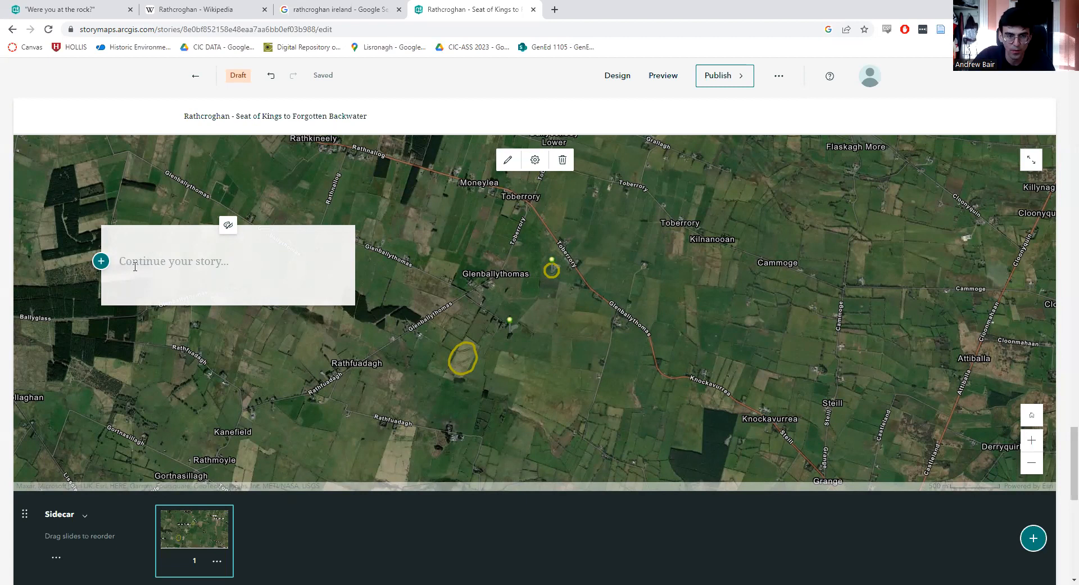
- Try the first sidecar slide's text panel in the centre of the map, and move it back to the left side
left_click(101, 260)
left_click(284, 272)
left_click(228, 225)
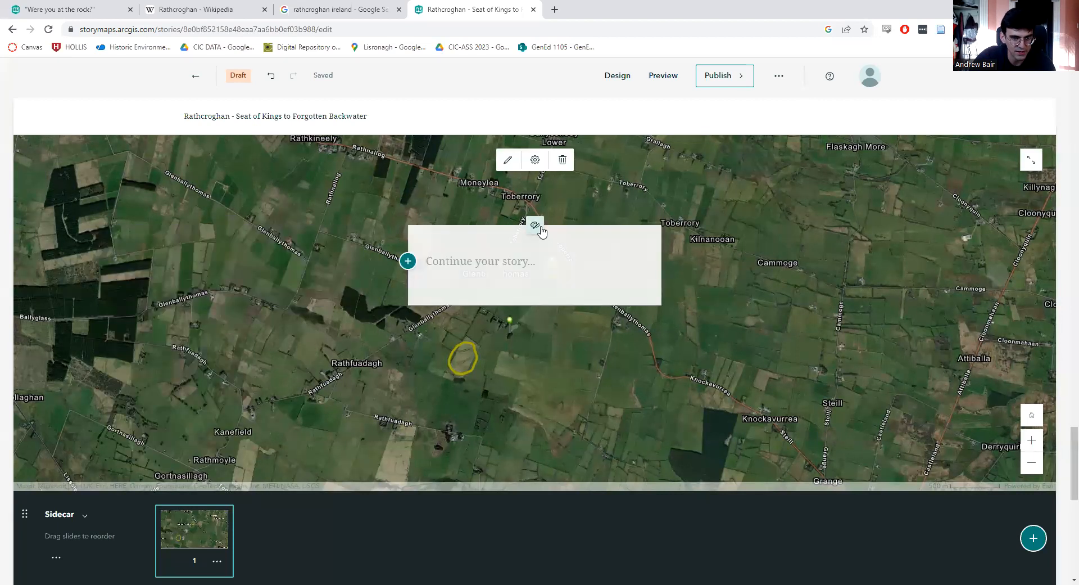
left_click(538, 227)
left_click(439, 347)
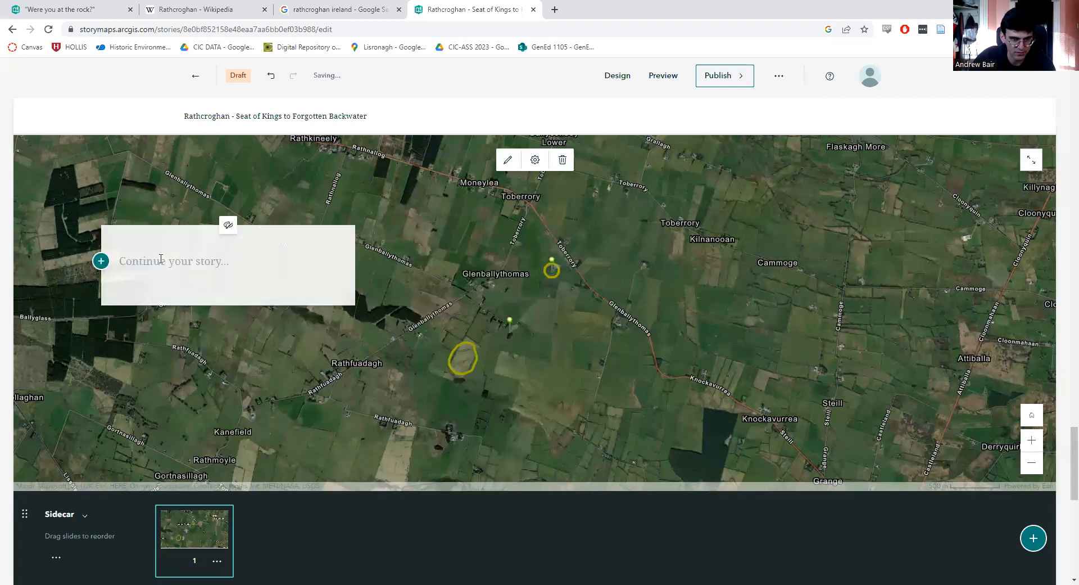
- Write "This is the rathcroghan ritual landscape. It's really big!" in the first sidecar slide's text panel
type("This is the rathcroghan rit")
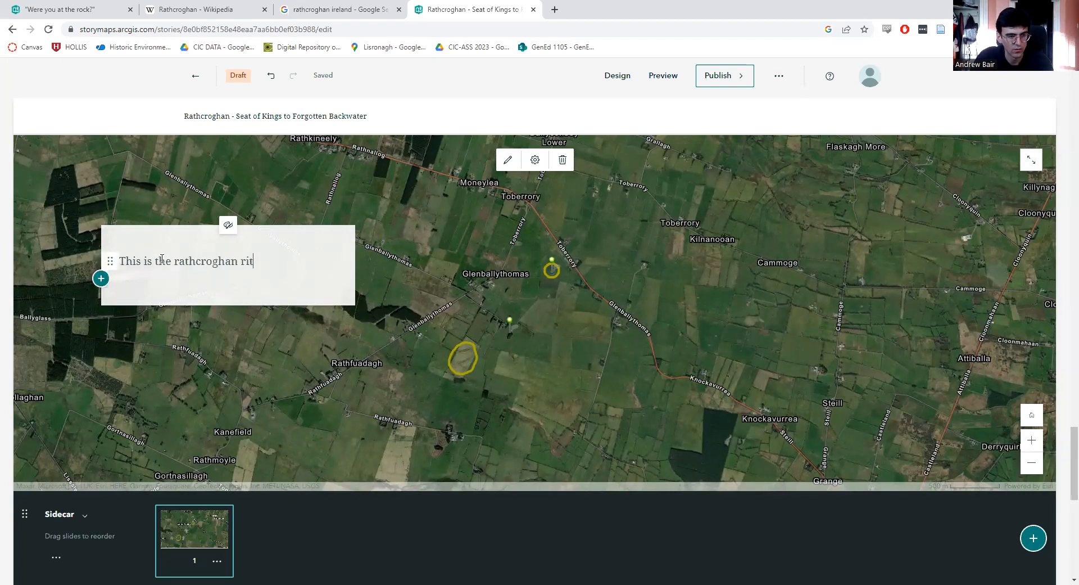
type("ual landscape. It's really big!")
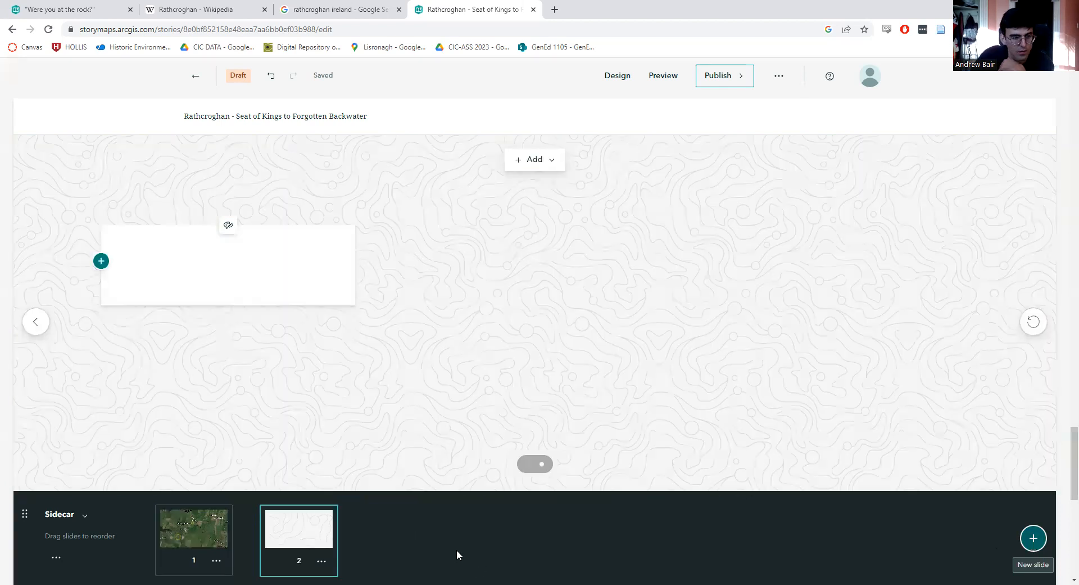
- Place the saved Rathcroghan Ritual Landscape map as the second sidecar slide's media, zoomed in on the circled mound beside the Toberrory road
left_click(533, 167)
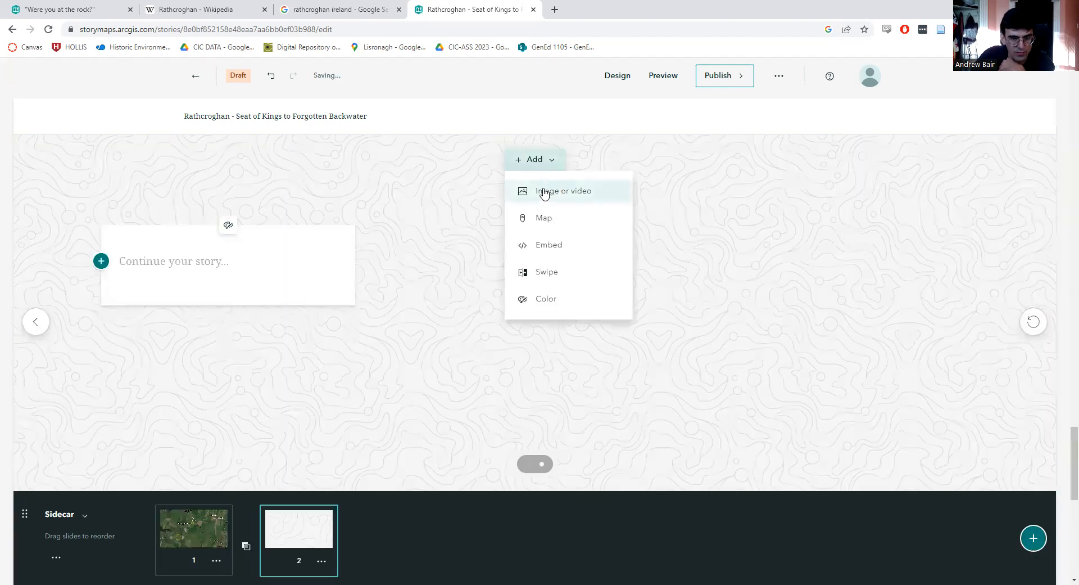
left_click(544, 225)
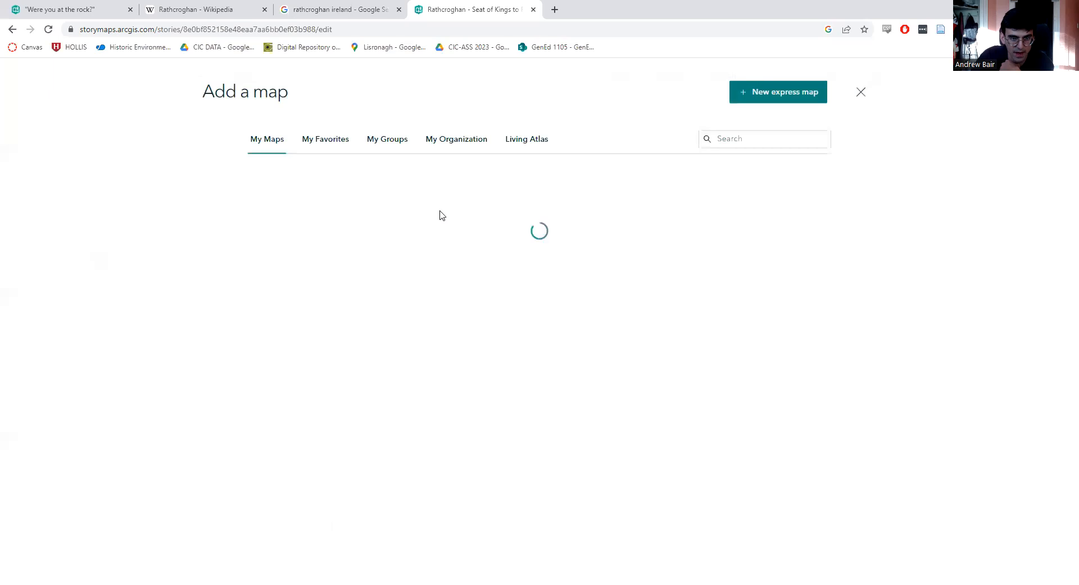
scroll(341, 388, "down", 2)
left_click(354, 396)
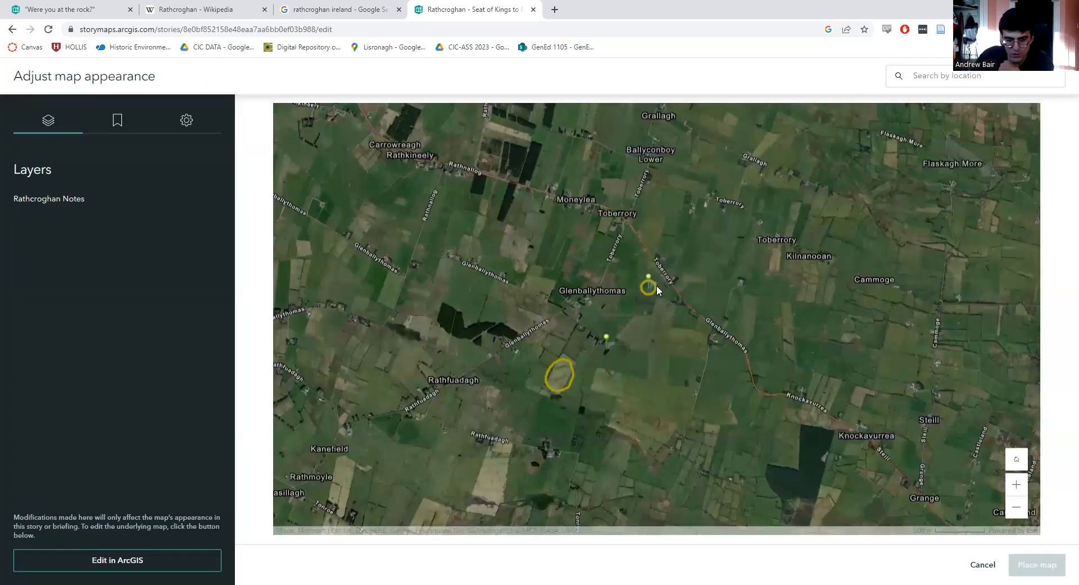
scroll(649, 288, "up", 1)
scroll(649, 288, "up", 4)
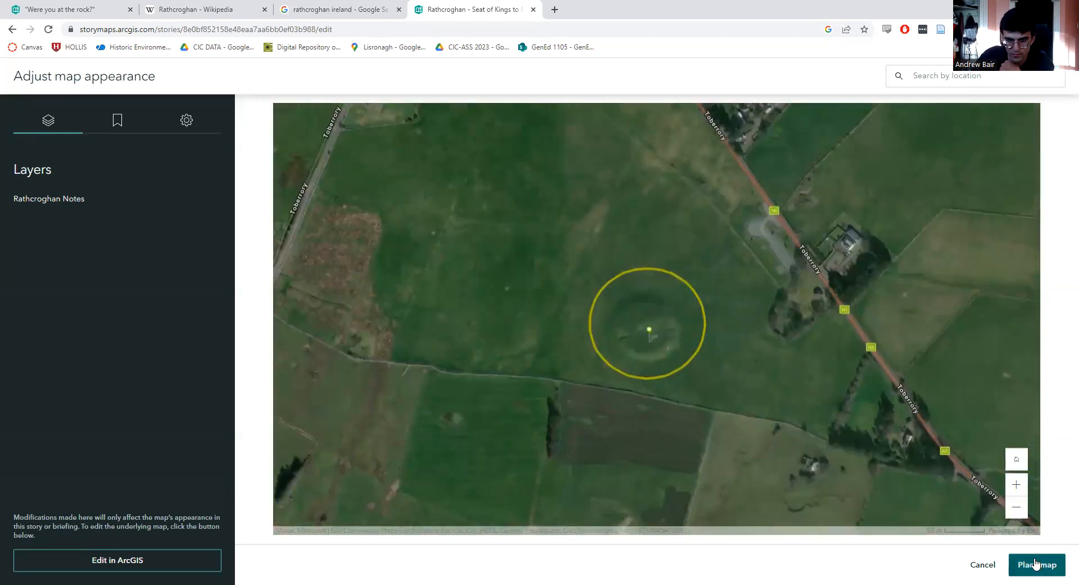
left_click(1036, 565)
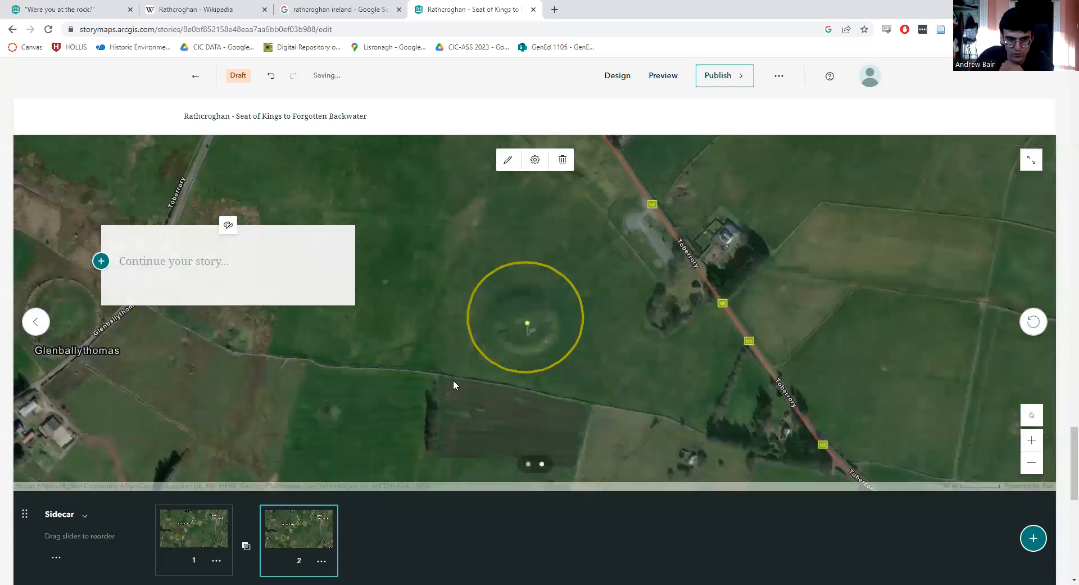
- Write "This is rathcroghan mound. Wow!" in the second sidecar slide's text panel
type("Thi")
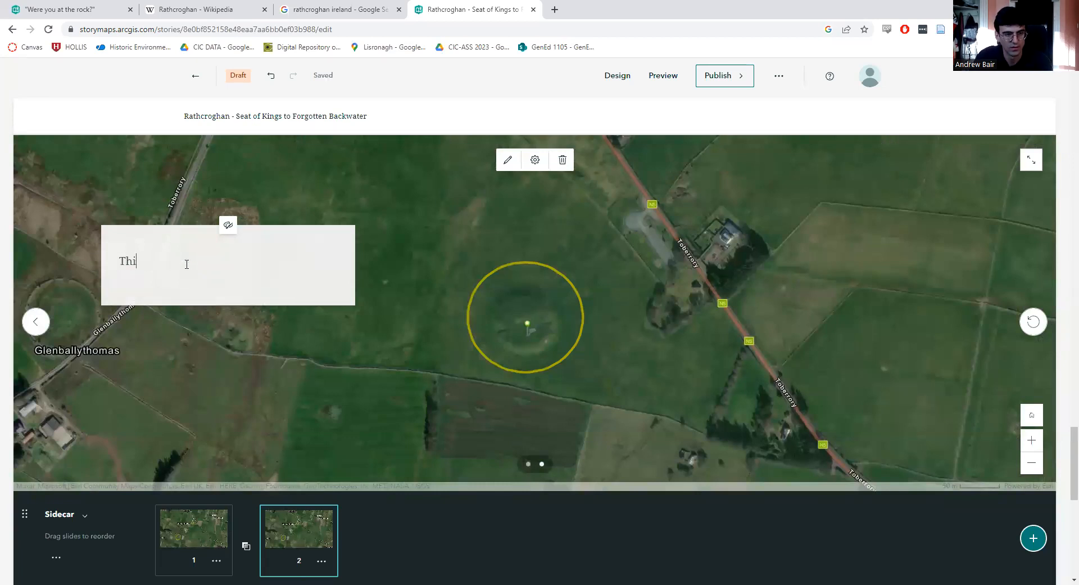
type("s is rathcroghan mound. Wow!")
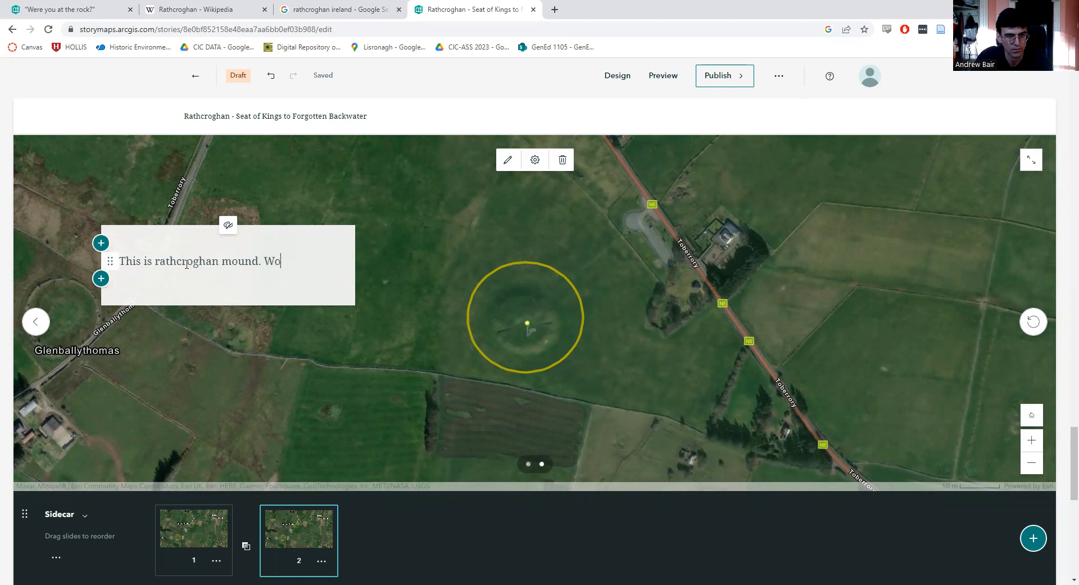
left_click(100, 277)
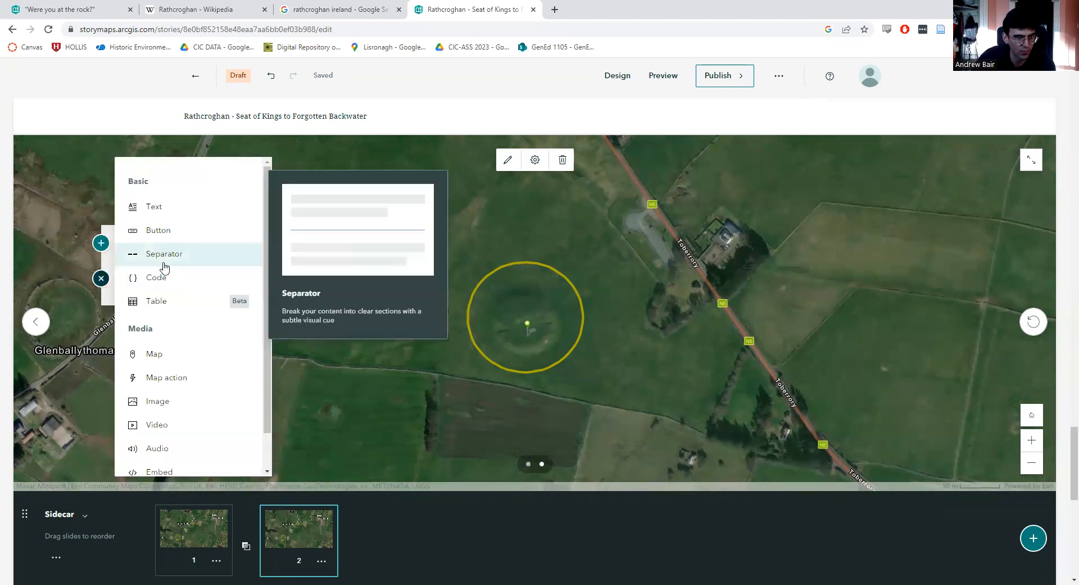
left_click(315, 10)
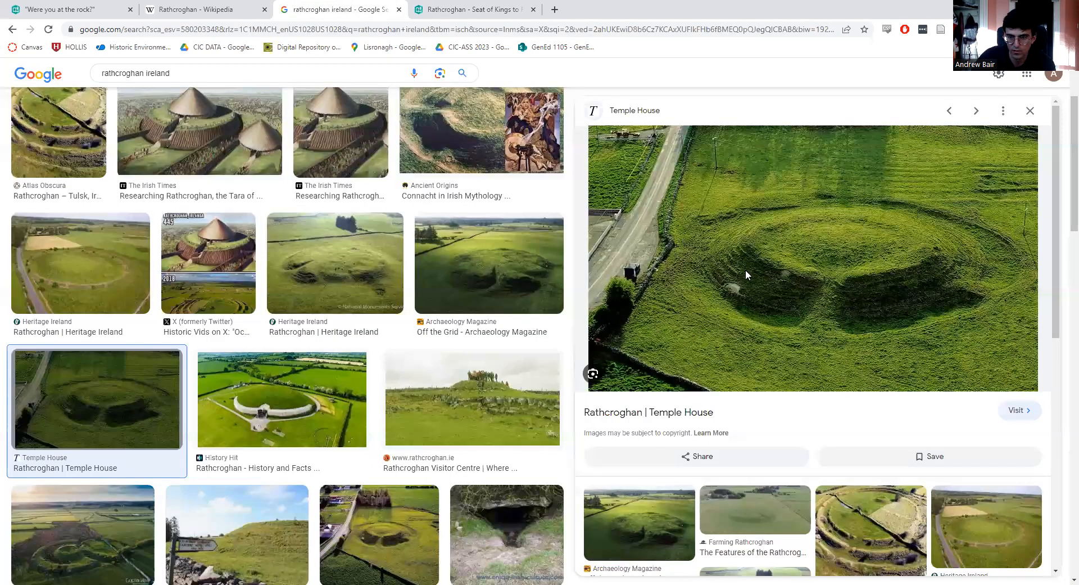
key("ctrl+Tab")
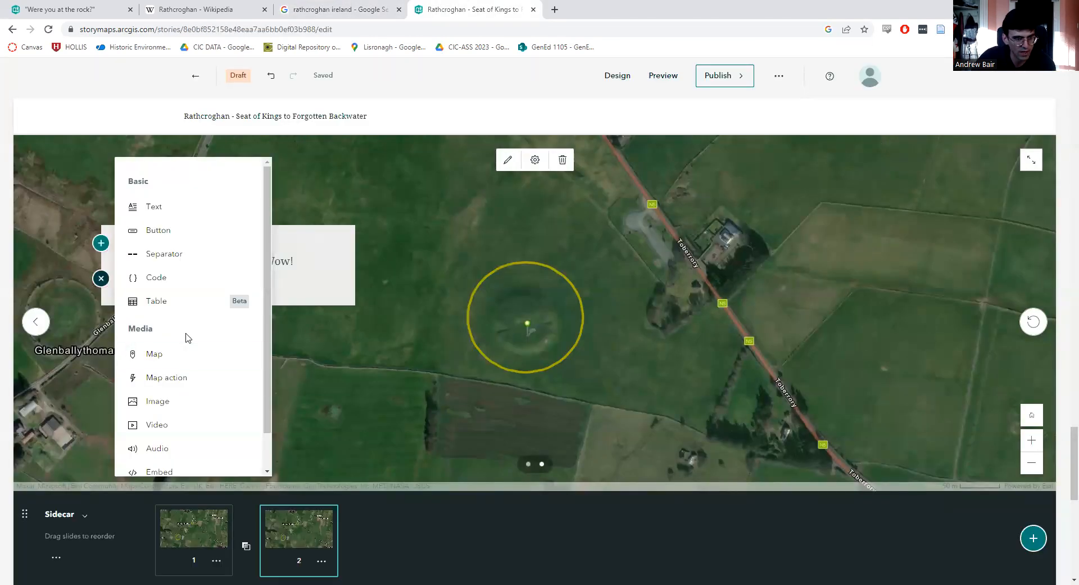
left_click(177, 404)
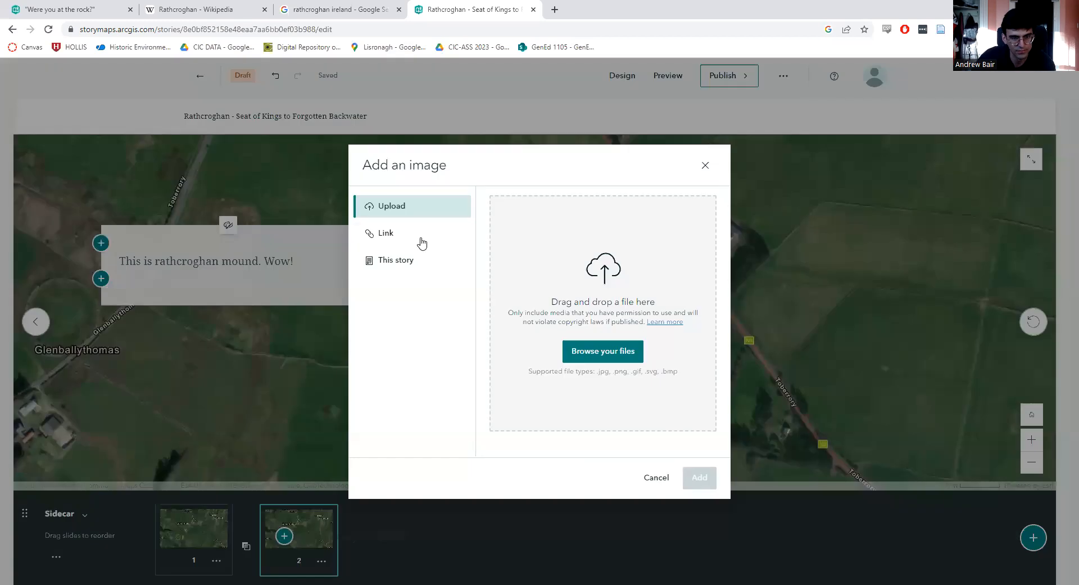
left_click(421, 239)
left_click(530, 205)
type("https://scdn.aro.ie/Sites/50/templehouse2018/uploads/images/attractionsimages50/attractionsimagelarge39/Rathcroghan.jpg")
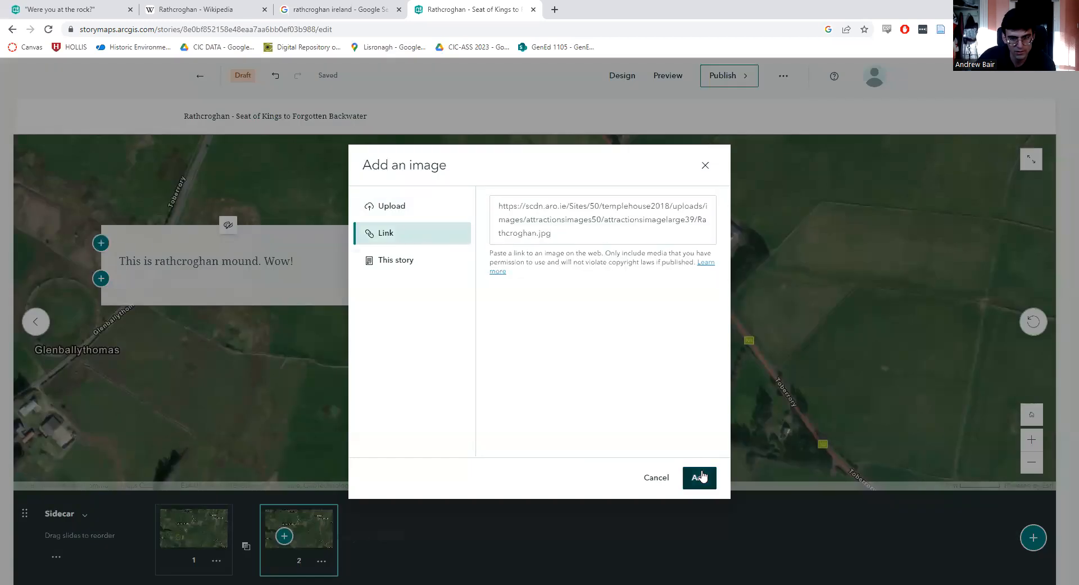
left_click(700, 477)
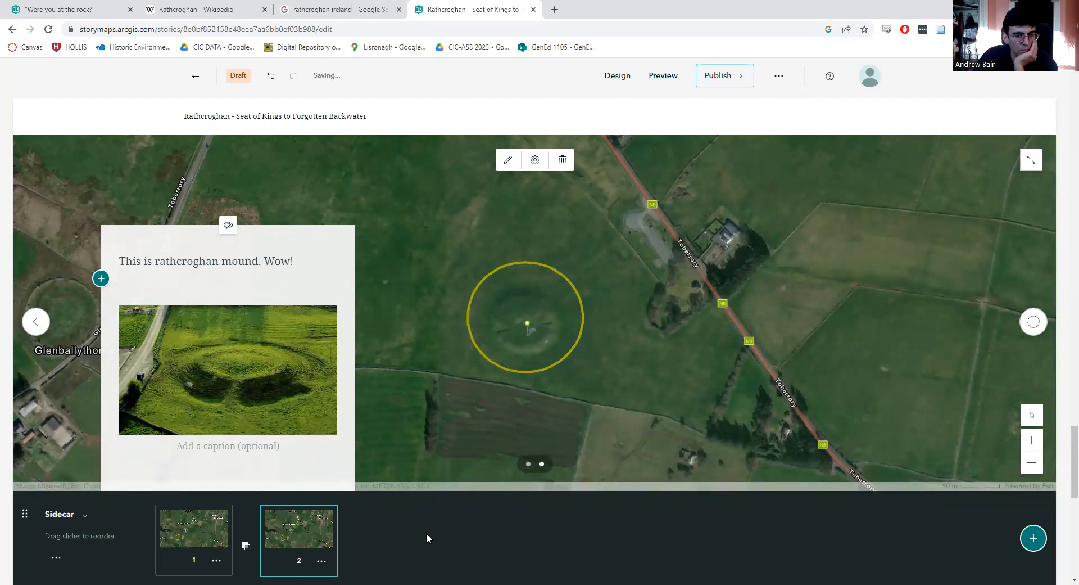
- Check the first sidecar slide, preview the story accepting the undo history reset, and review it from the cover down to the sidecar
left_click(204, 536)
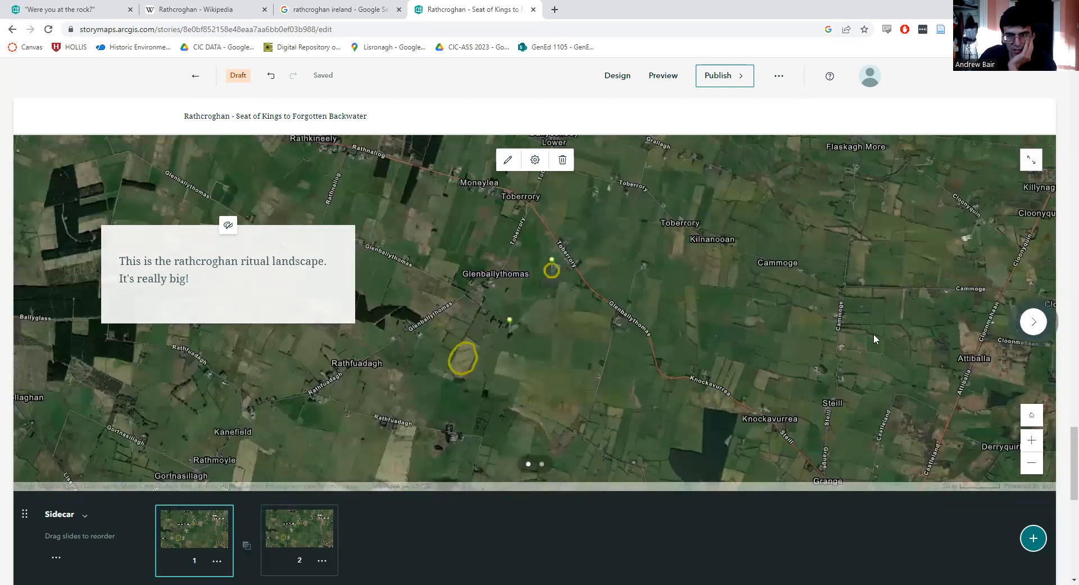
left_click(668, 78)
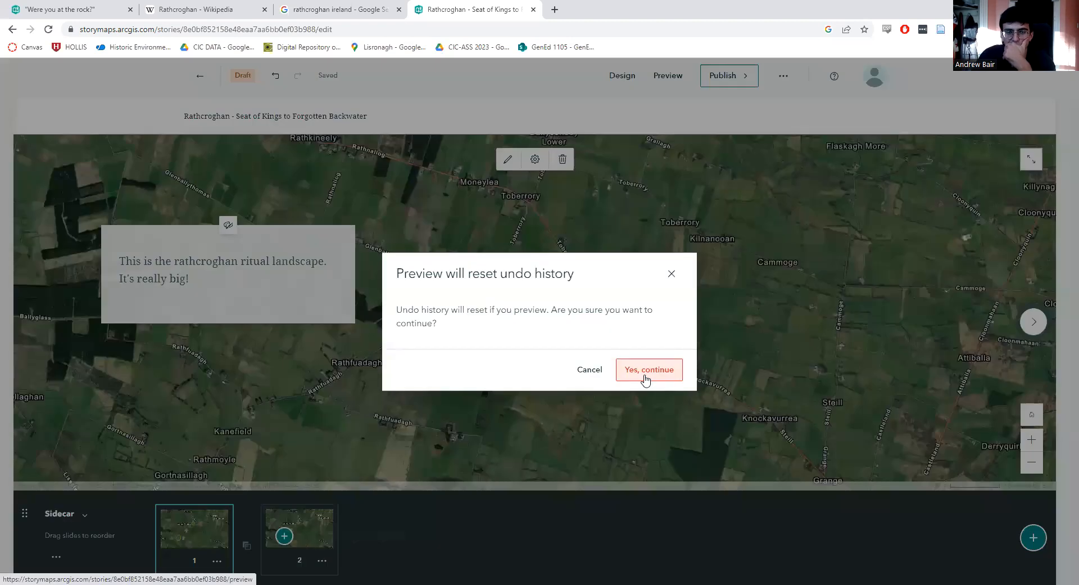
left_click(645, 375)
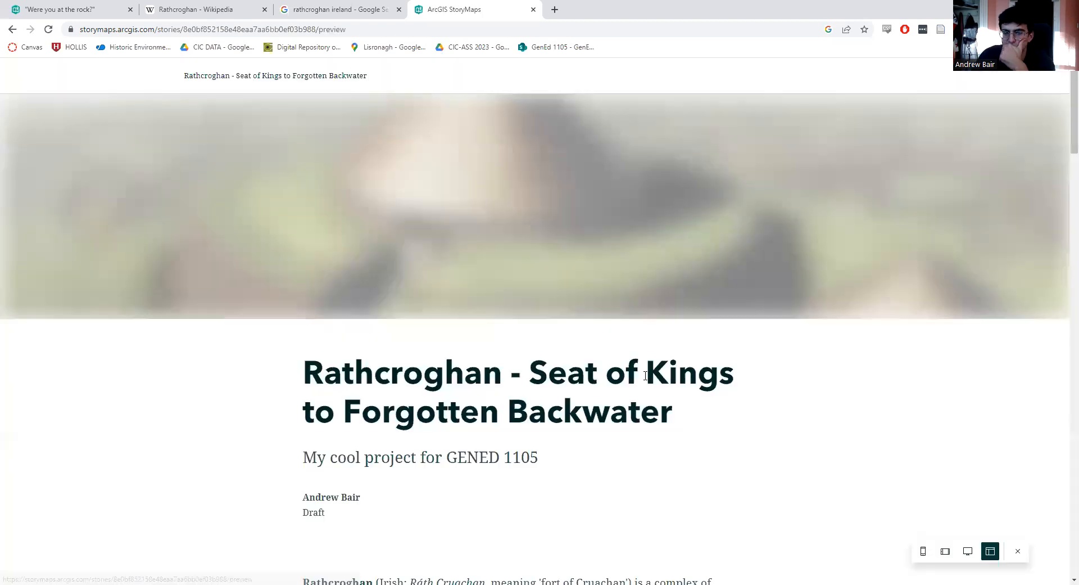
scroll(472, 288, "down", 10)
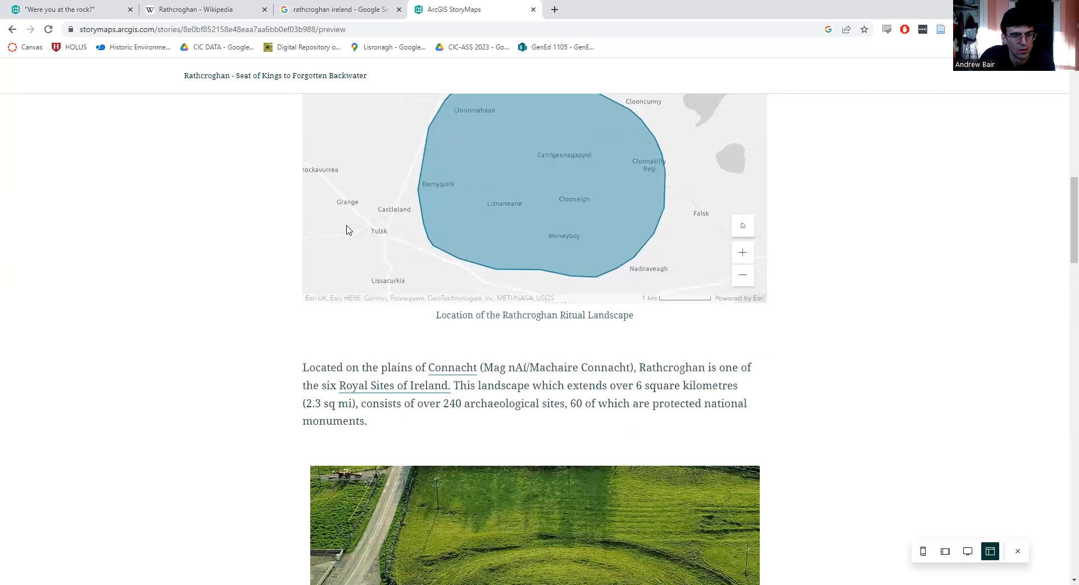
scroll(567, 301, "down", 5)
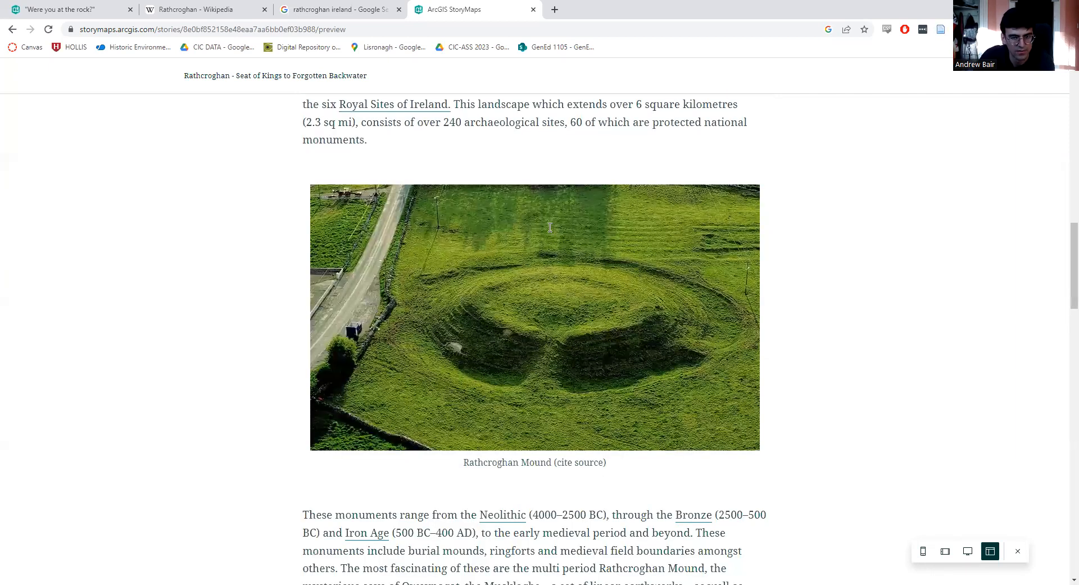
scroll(545, 180, "down", 5)
scroll(546, 147, "down", 10)
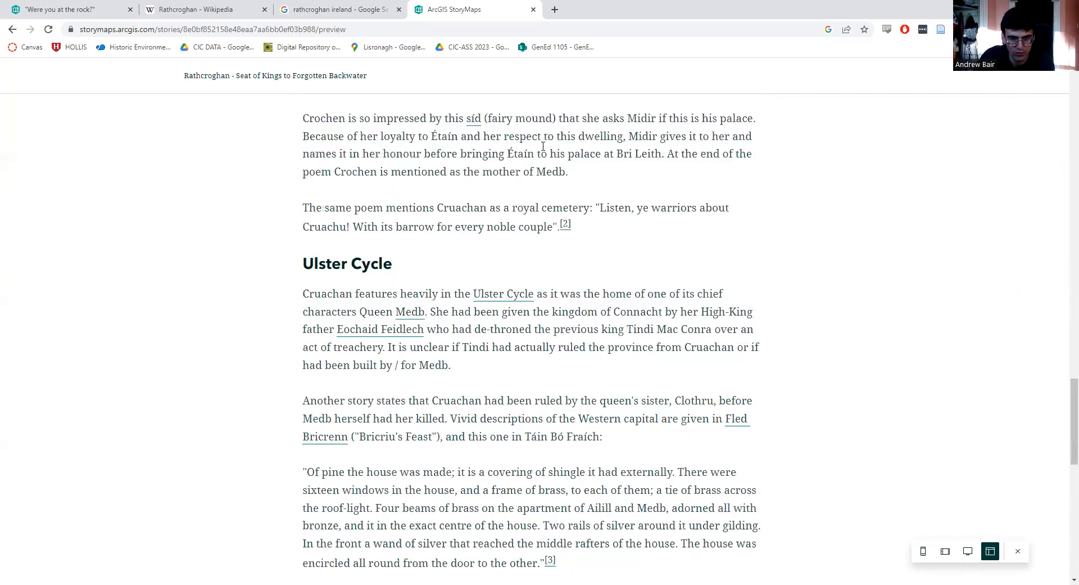
scroll(543, 146, "down", 10)
scroll(483, 191, "down", 2)
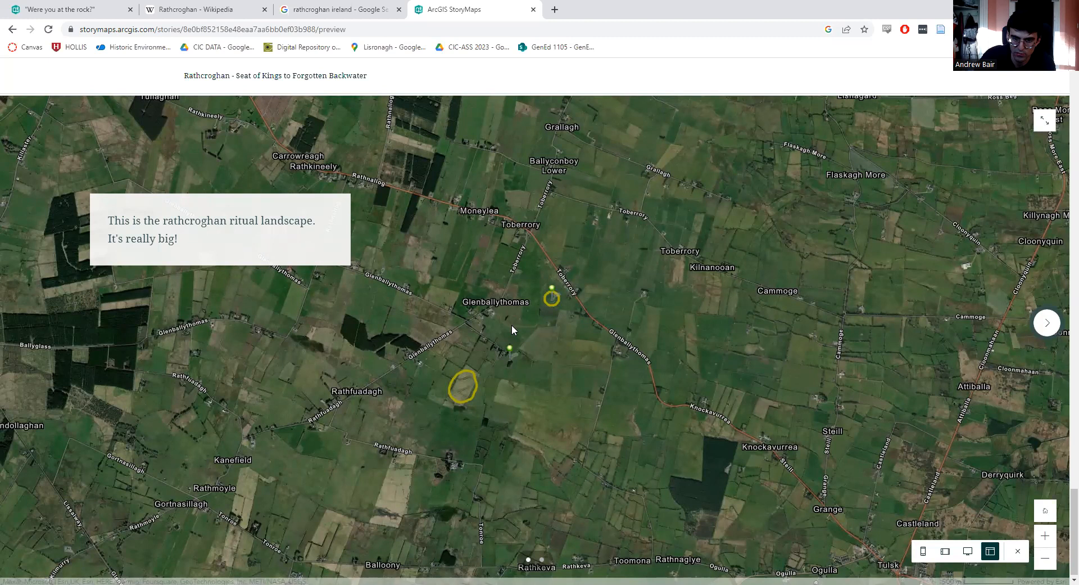
- Explore the ritual landscape map in the previewed sidecar, view the mound slide, return to the first slide, and close the preview
left_click_drag(571, 342, 619, 344)
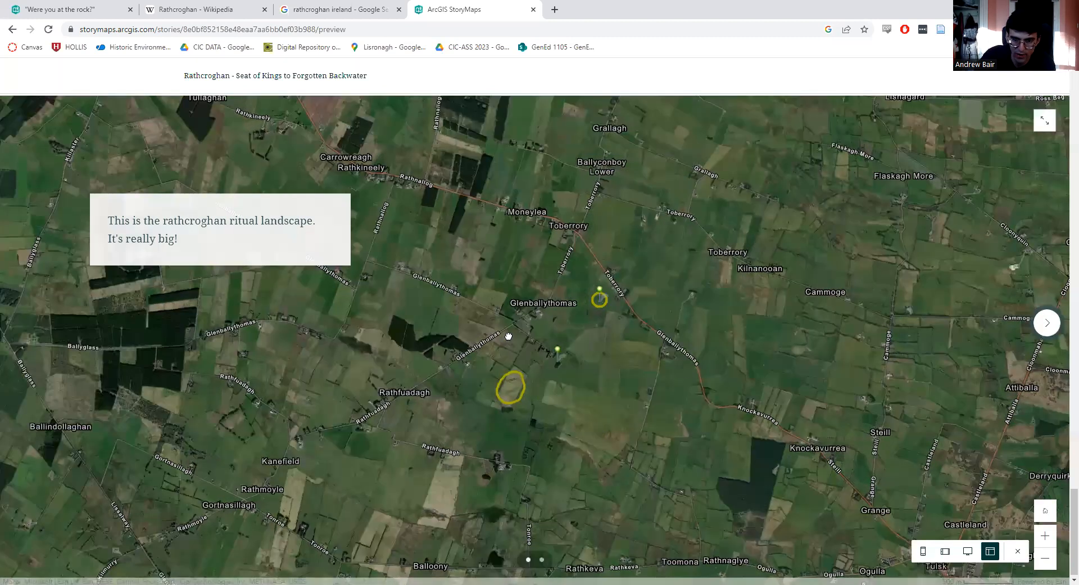
left_click_drag(373, 339, 361, 374)
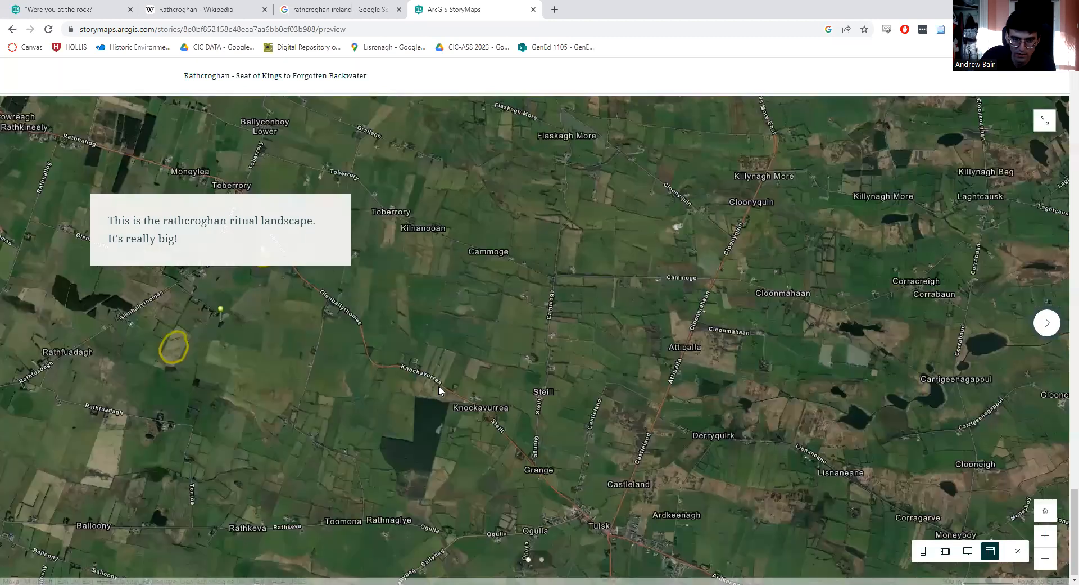
left_click(1045, 324)
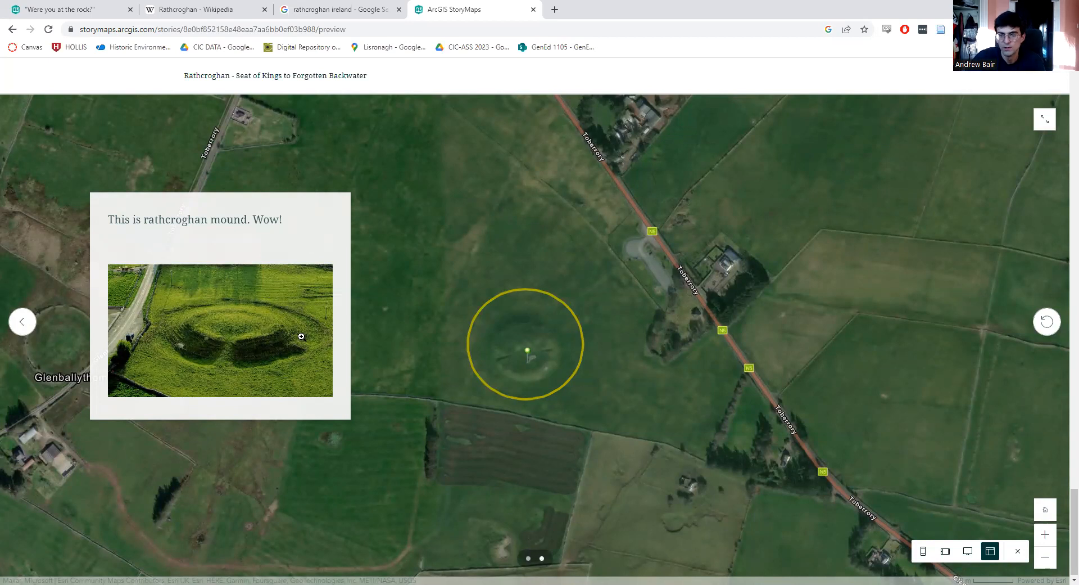
key("Left")
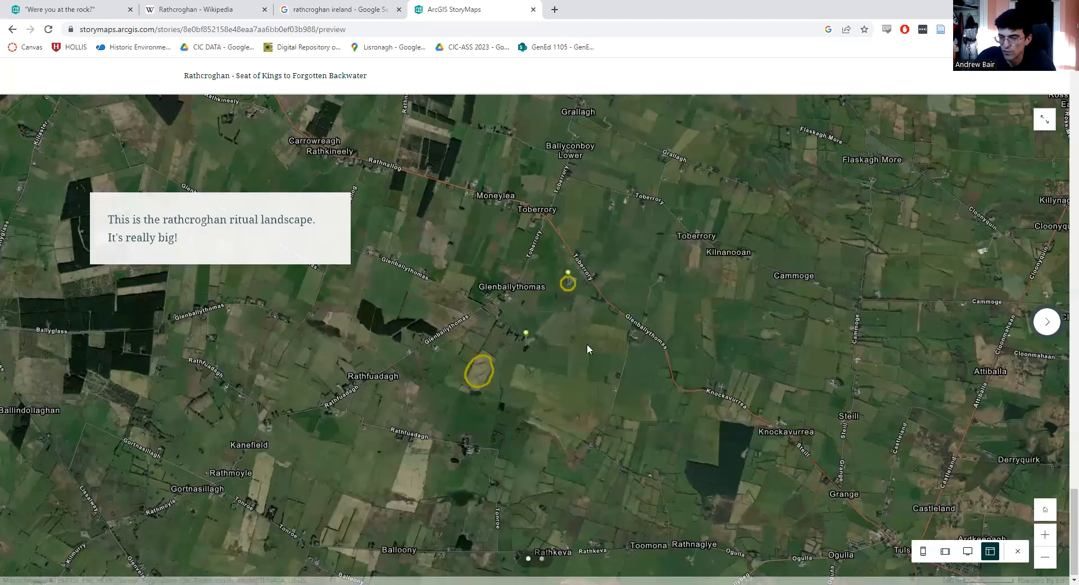
left_click(1018, 556)
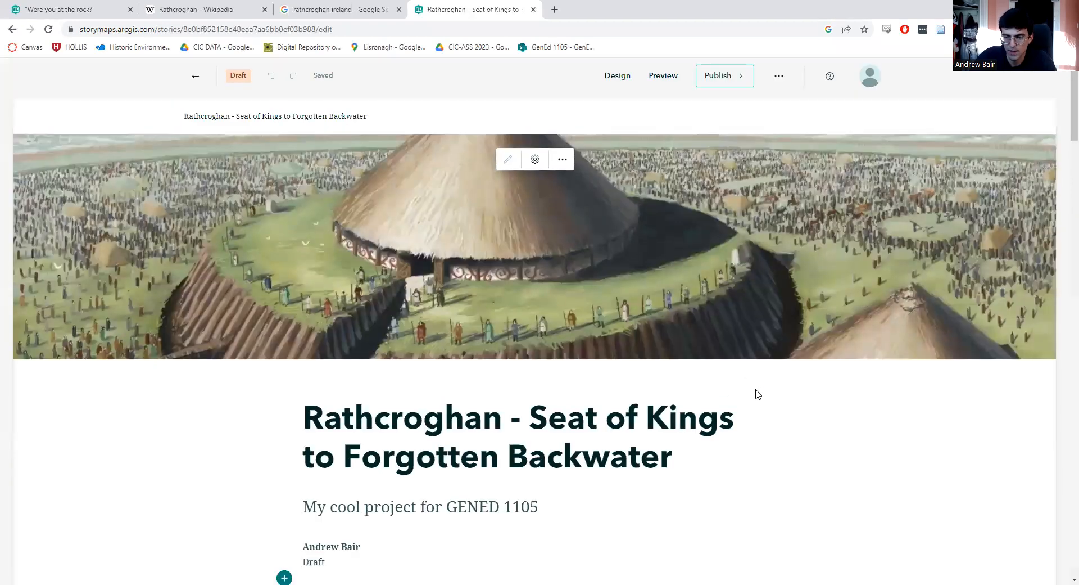
- Insert a quote-style text block after the paragraph on historic references to Rathcroghan
scroll(770, 388, "down", 2)
scroll(804, 376, "down", 15)
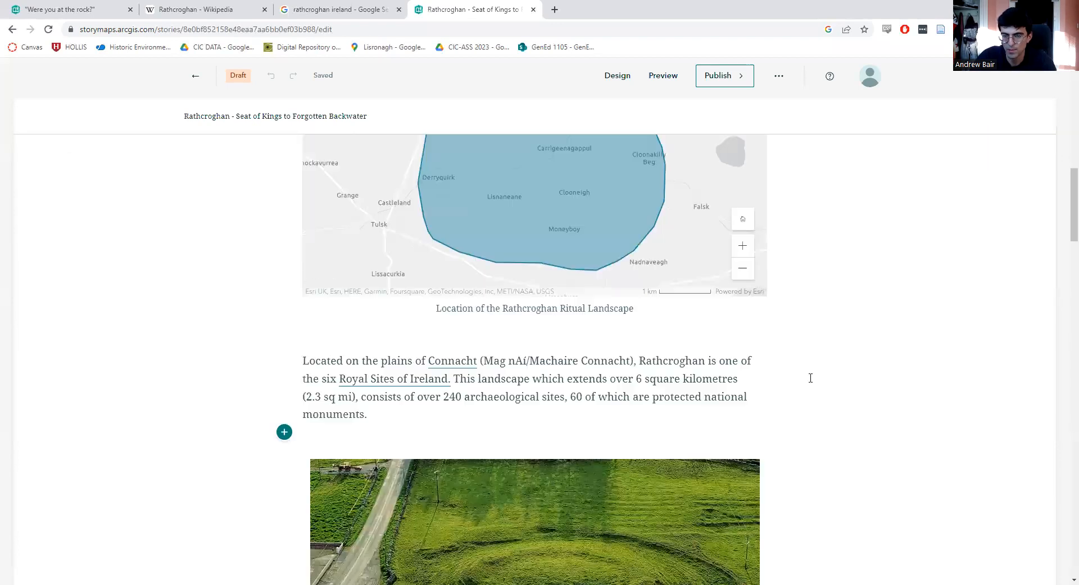
scroll(782, 359, "down", 4)
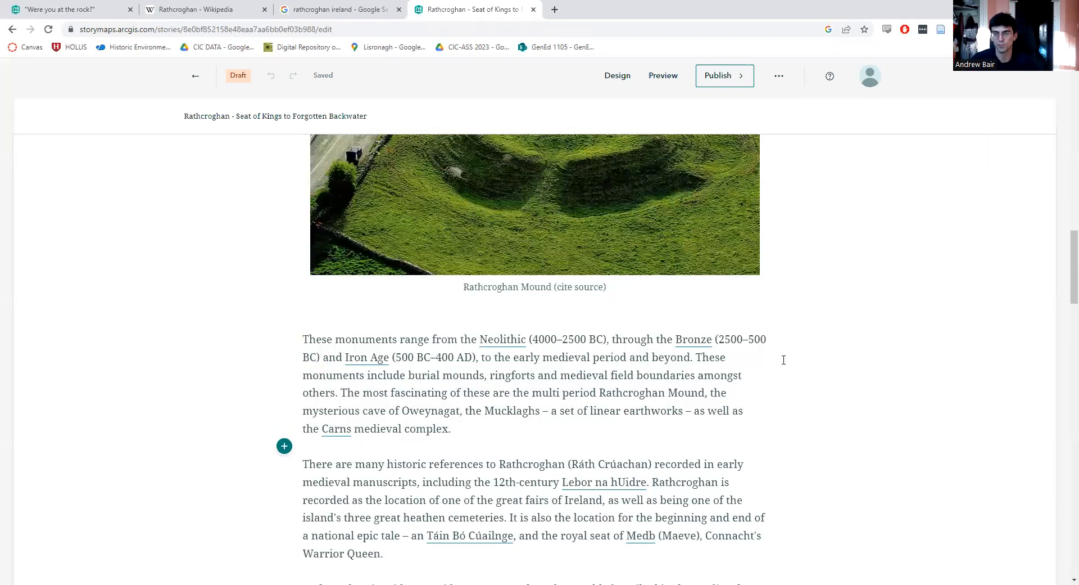
scroll(281, 427, "down", 5)
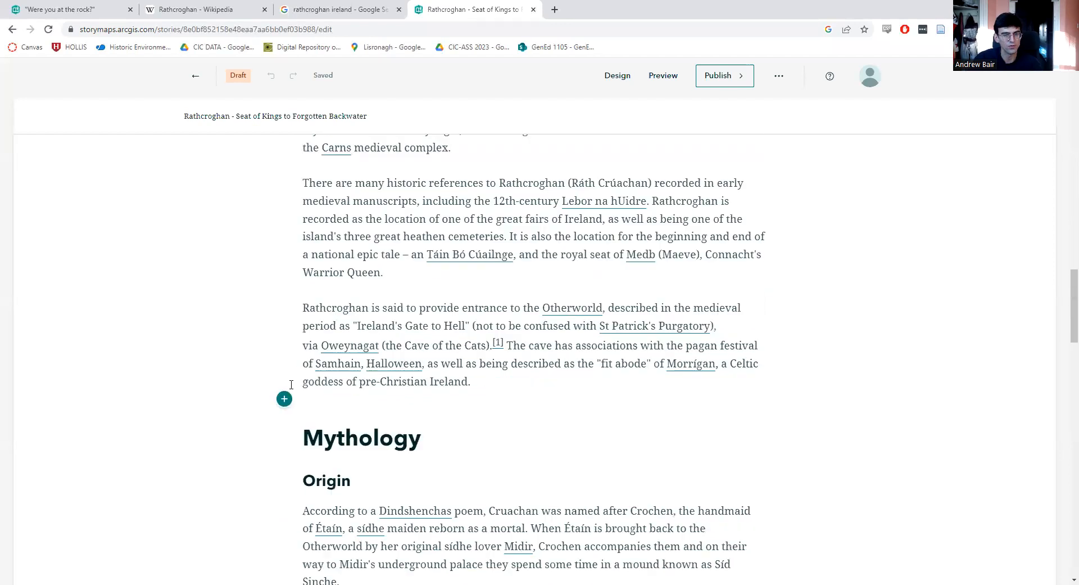
scroll(289, 366, "up", 1)
left_click(284, 346)
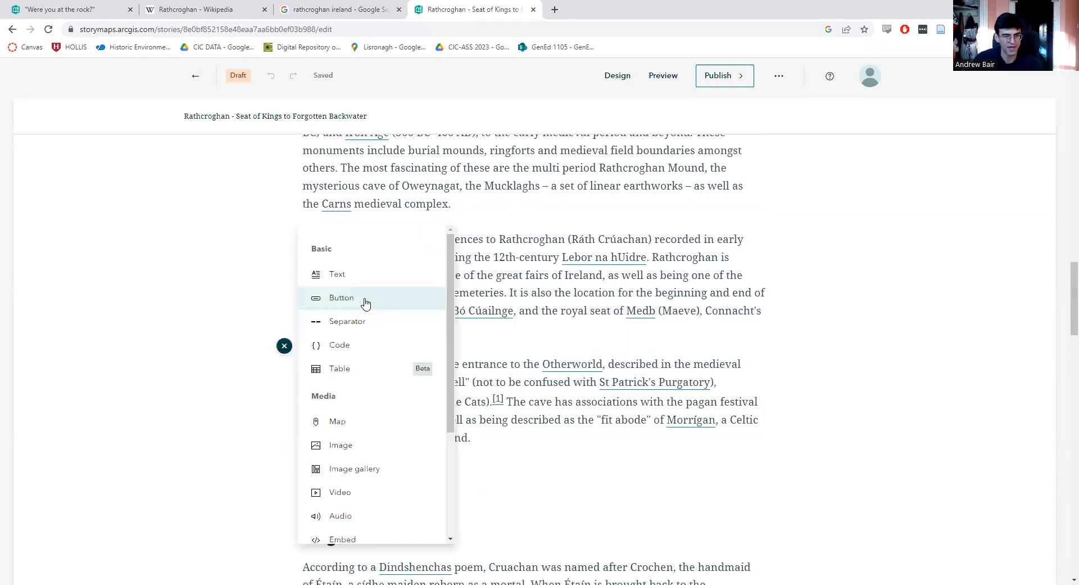
left_click(362, 276)
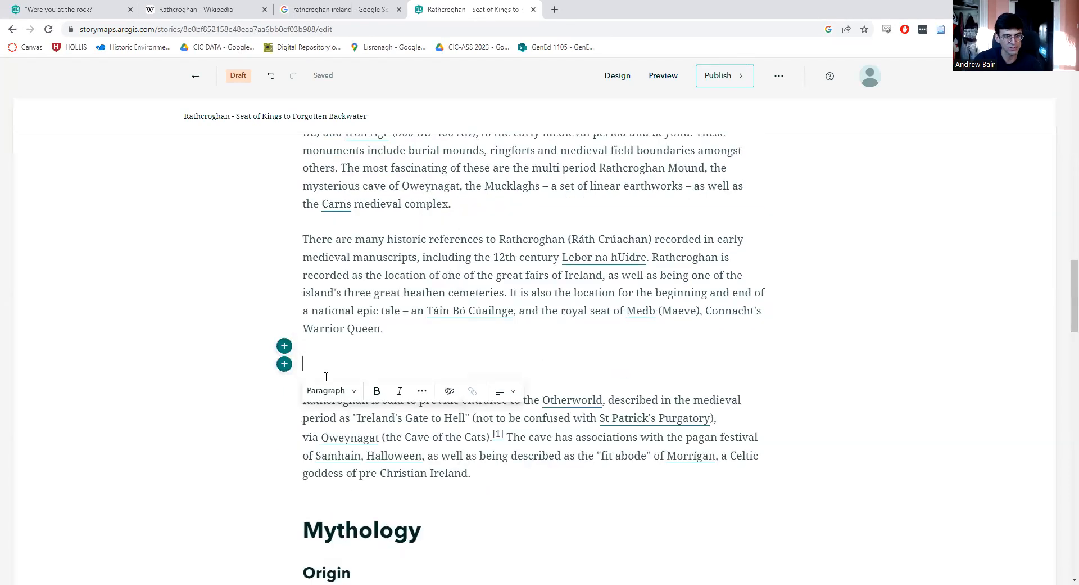
left_click(348, 394)
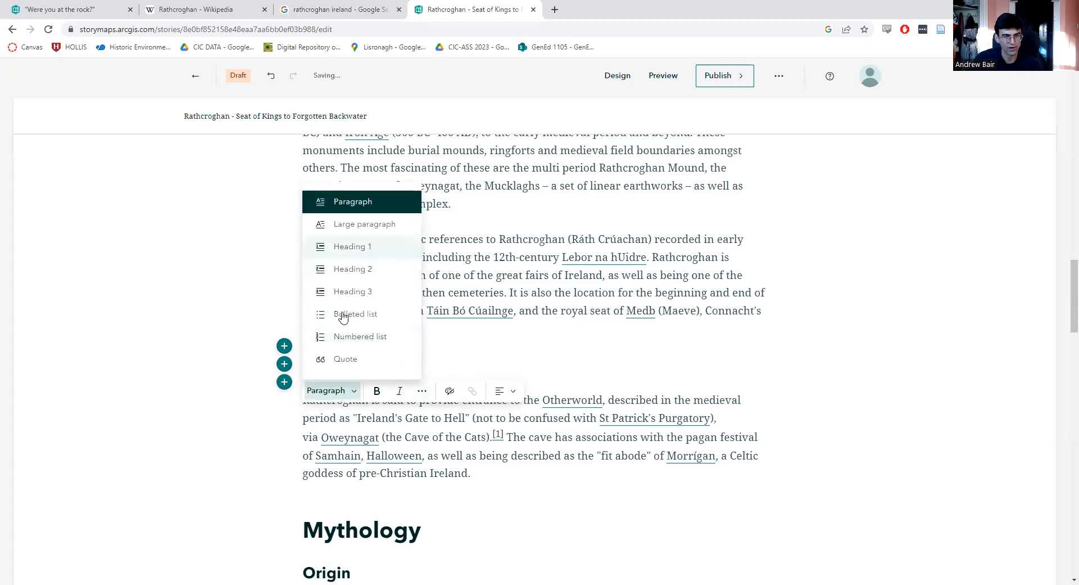
left_click(360, 359)
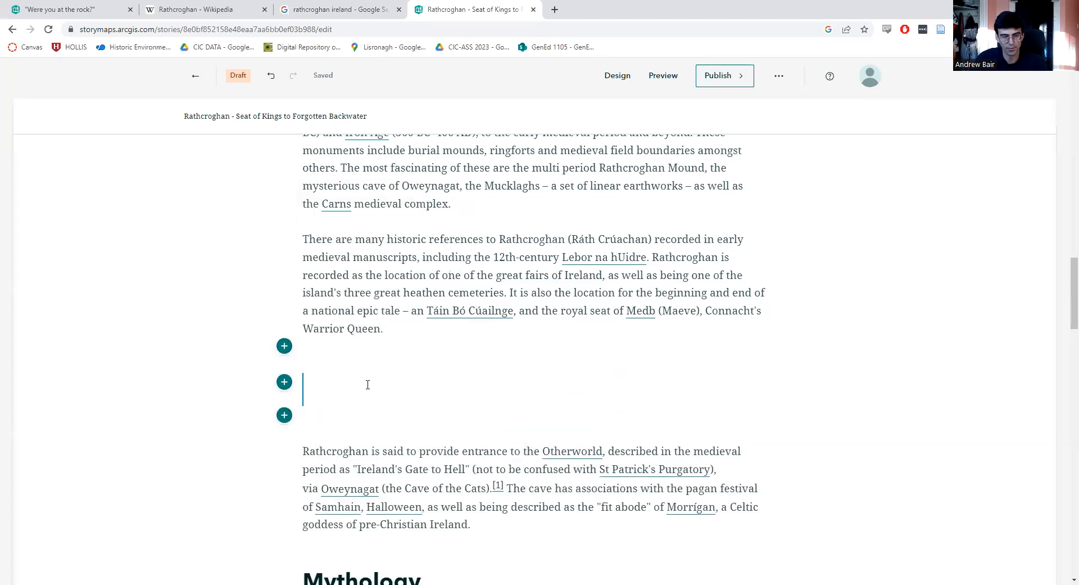
- Write "I loved Rathcroghan - Visitor testimony" in the new quote block
type("I loved ")
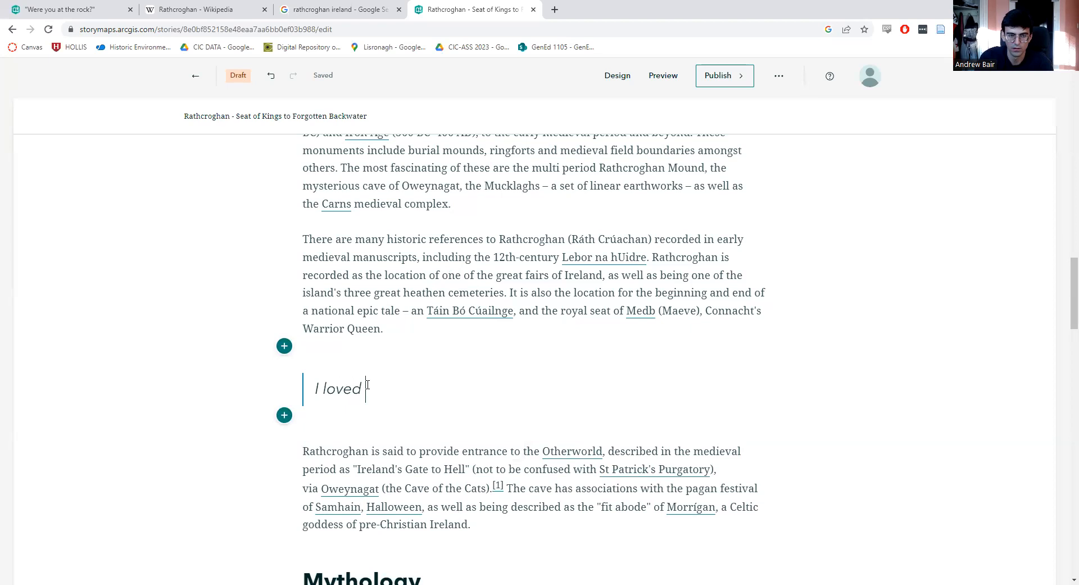
type("Rathcroghan ")
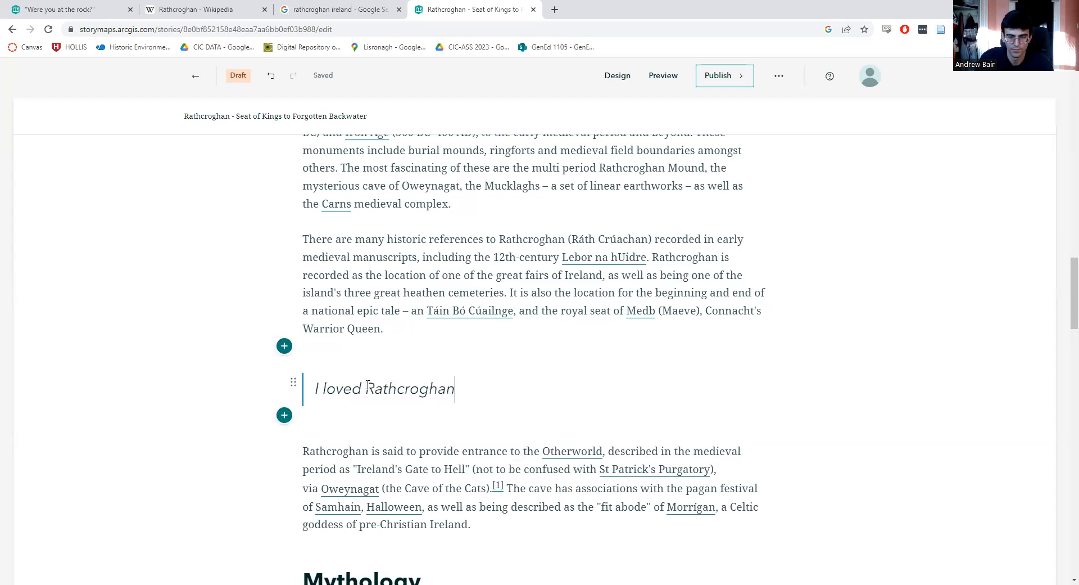
type("- Visi")
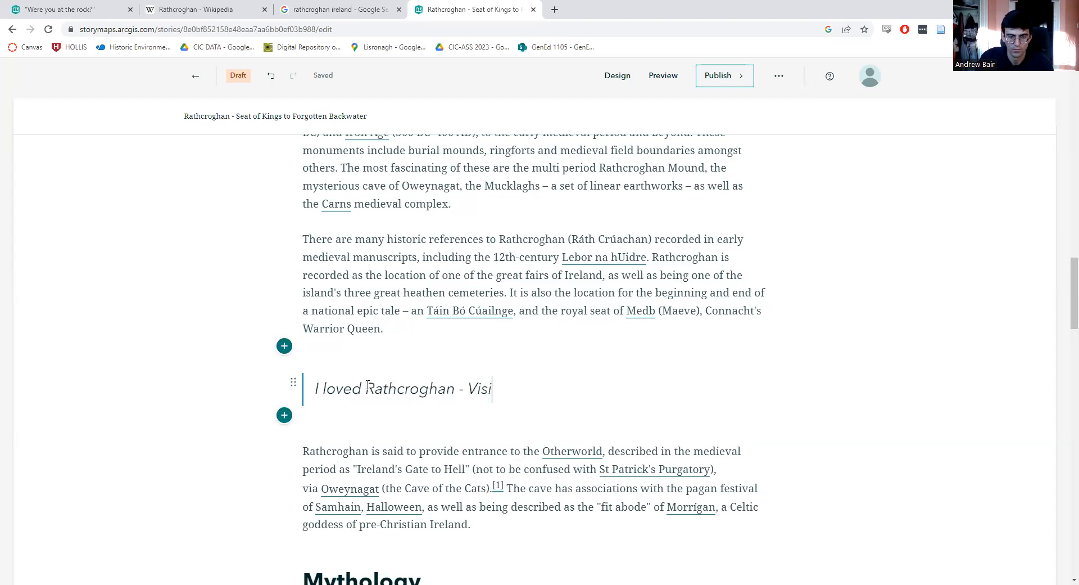
type("tor testimony")
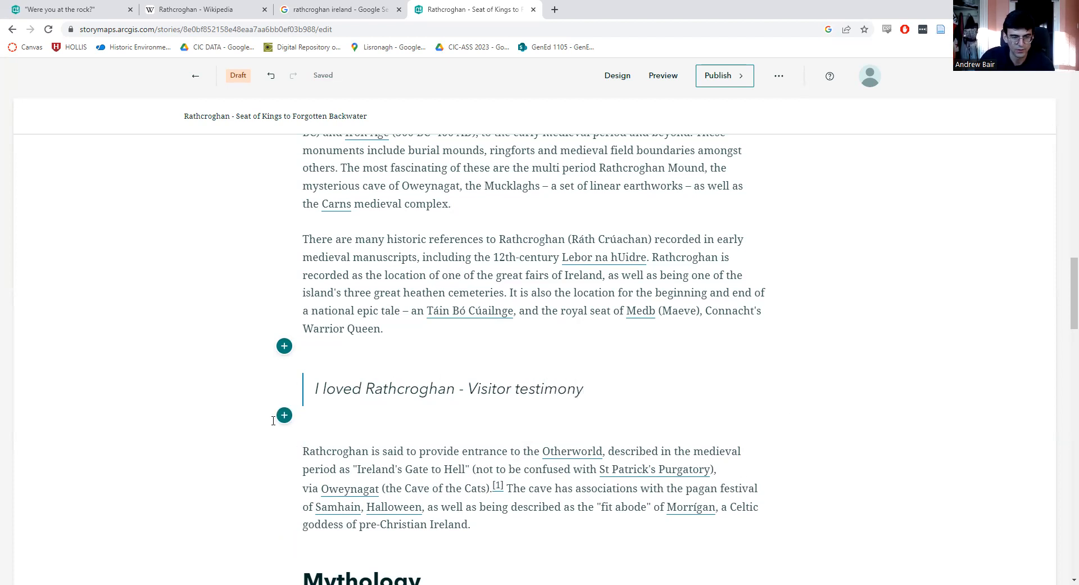
- Add the heading "Visitors love it!" directly above the visitor quote
left_click(284, 345)
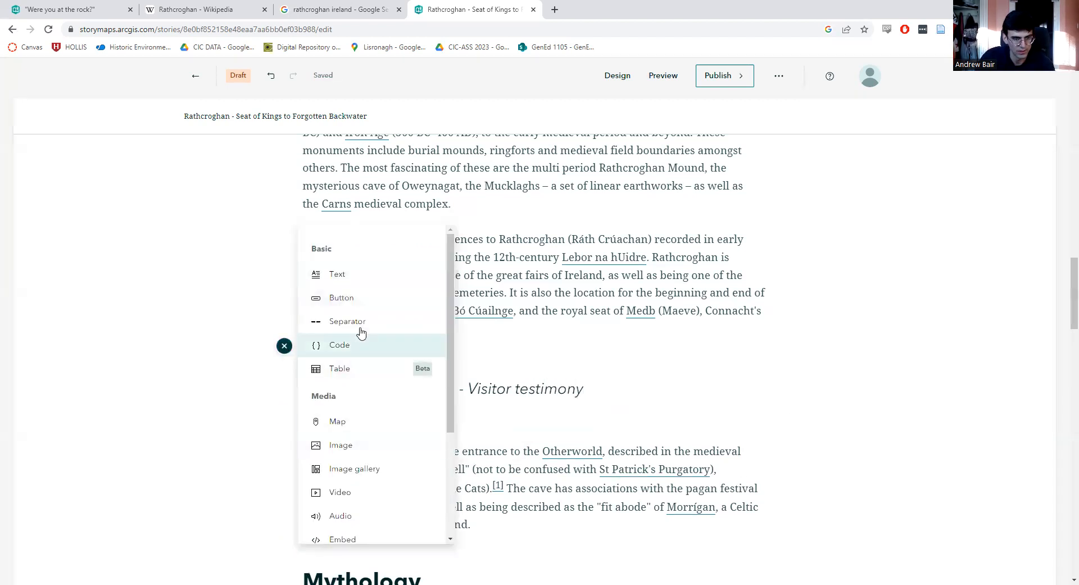
left_click(348, 275)
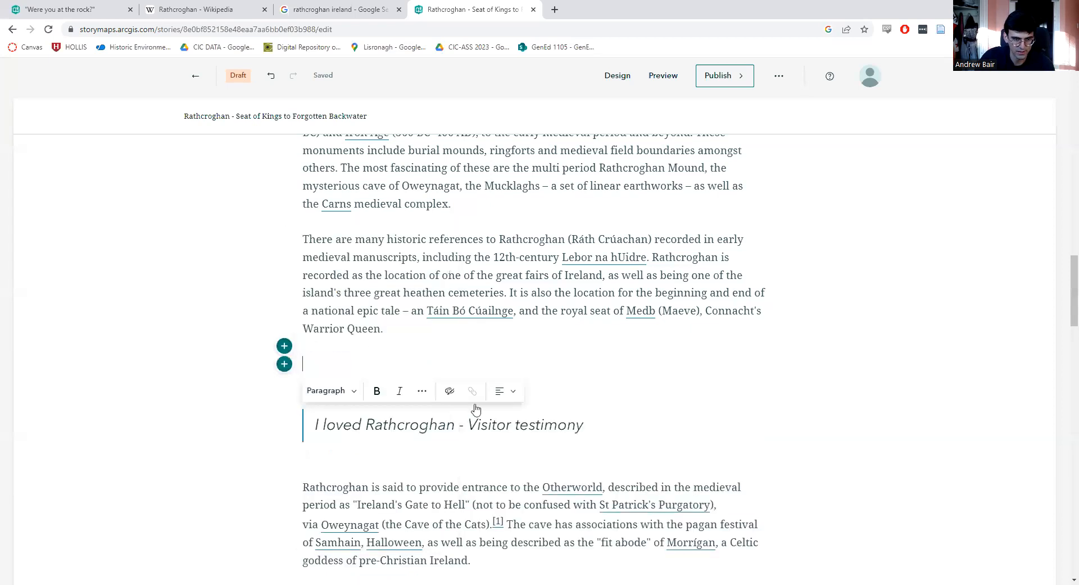
left_click(346, 390)
left_click(361, 279)
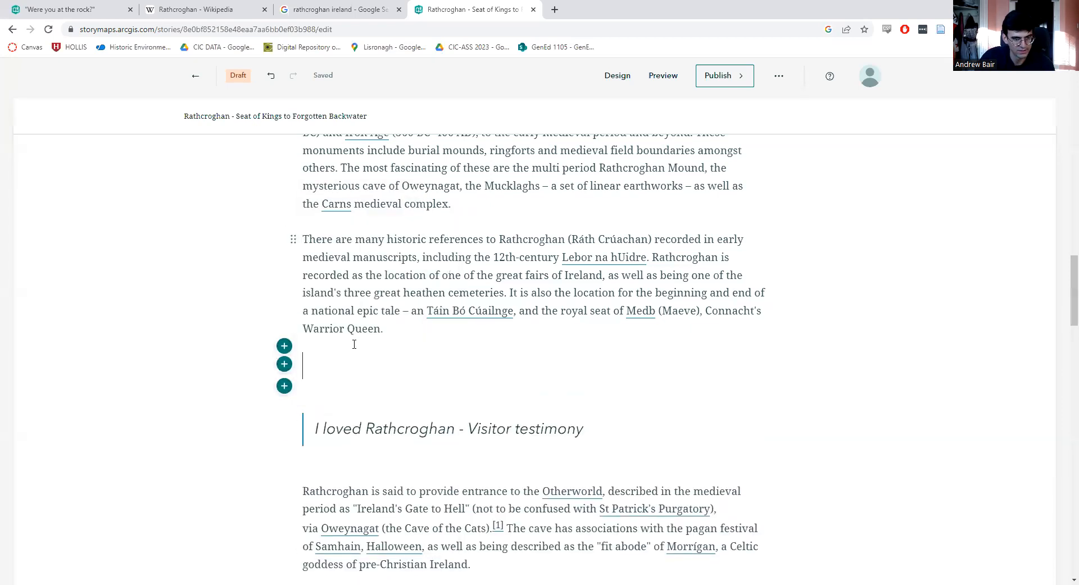
type("Vis")
key("BackSpace")
key("BackSpace")
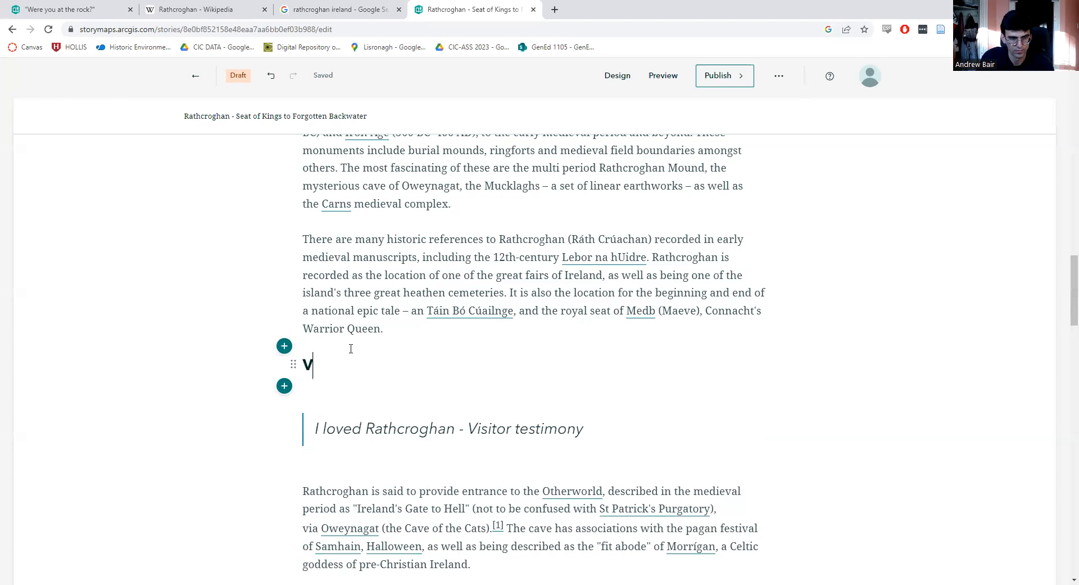
type("isitors love it!")
left_click(391, 308)
scroll(331, 381, "down", 3)
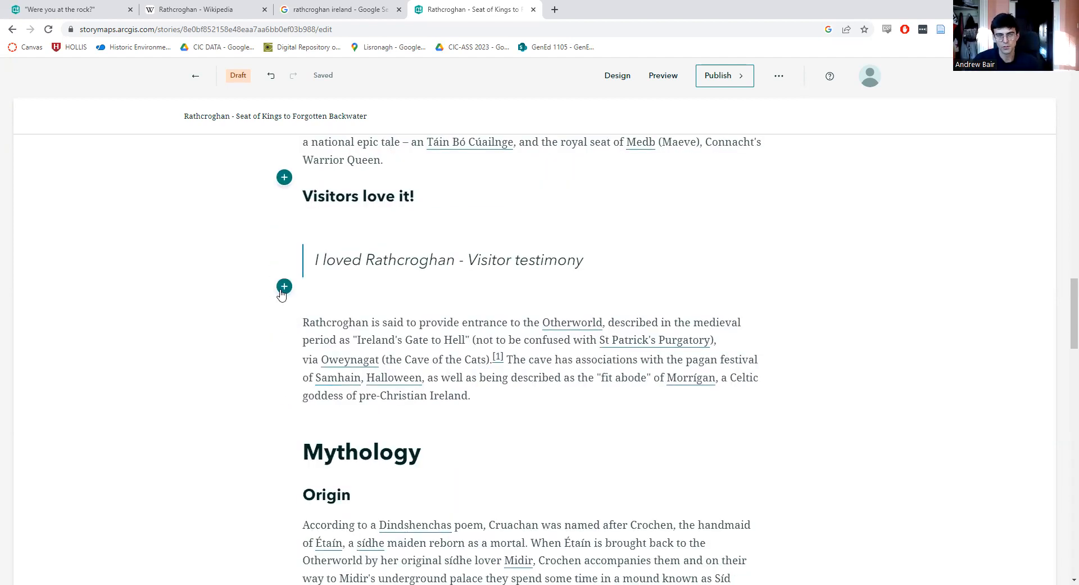
left_click(285, 286)
scroll(351, 332, "down", 3)
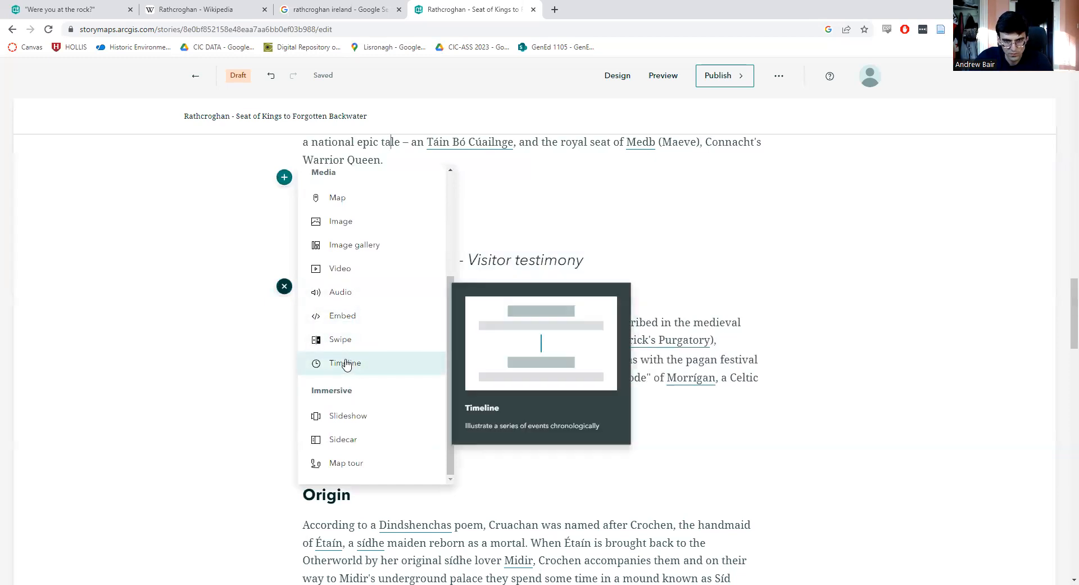
scroll(346, 364, "down", 2)
scroll(343, 290, "up", 3)
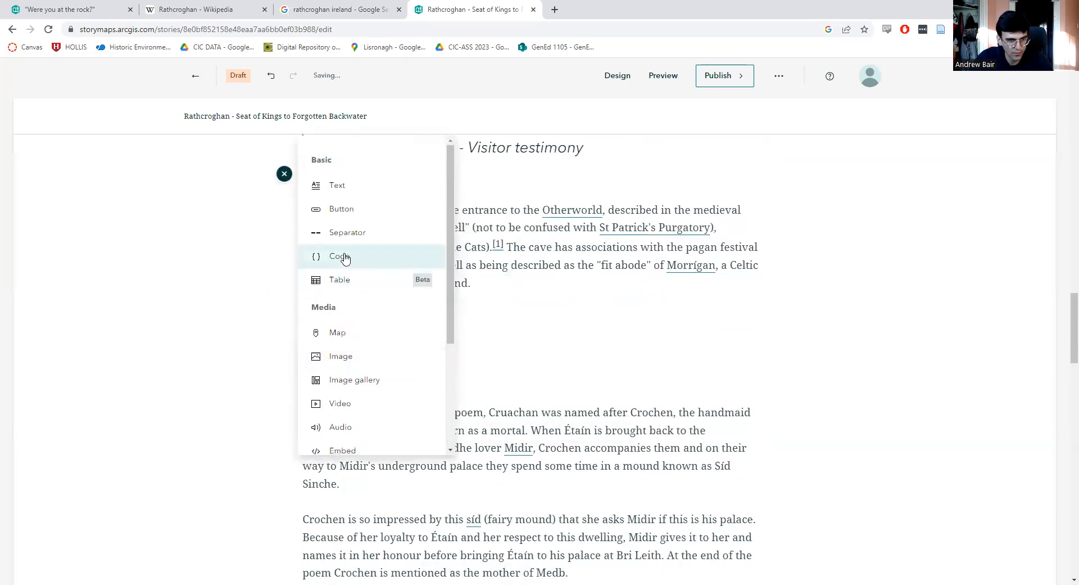
left_click(191, 305)
- Try the full-image cover layout and set the story cover to the side-by-side layout
scroll(663, 360, "up", 4)
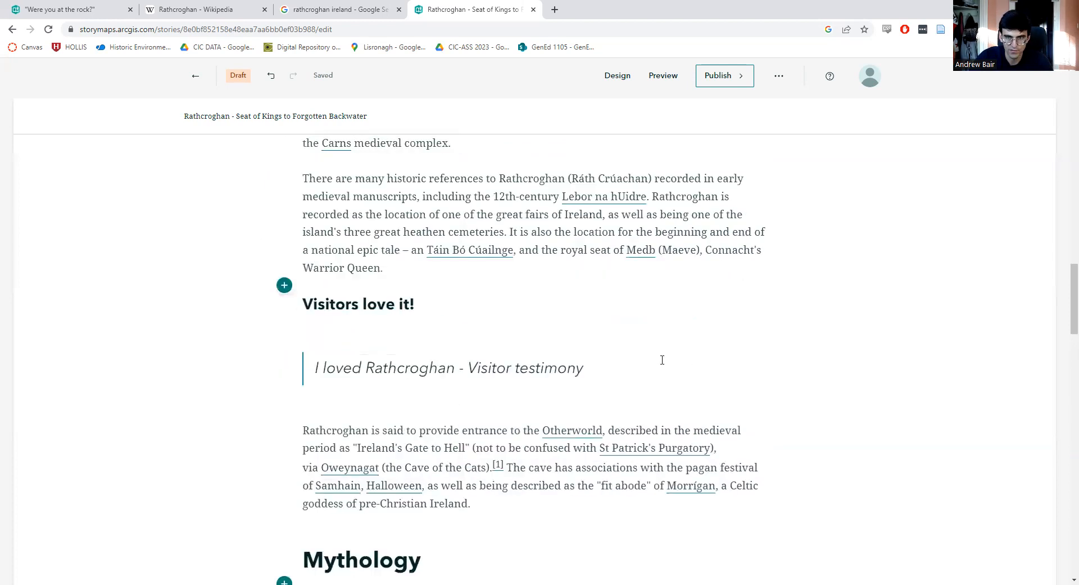
scroll(662, 359, "up", 15)
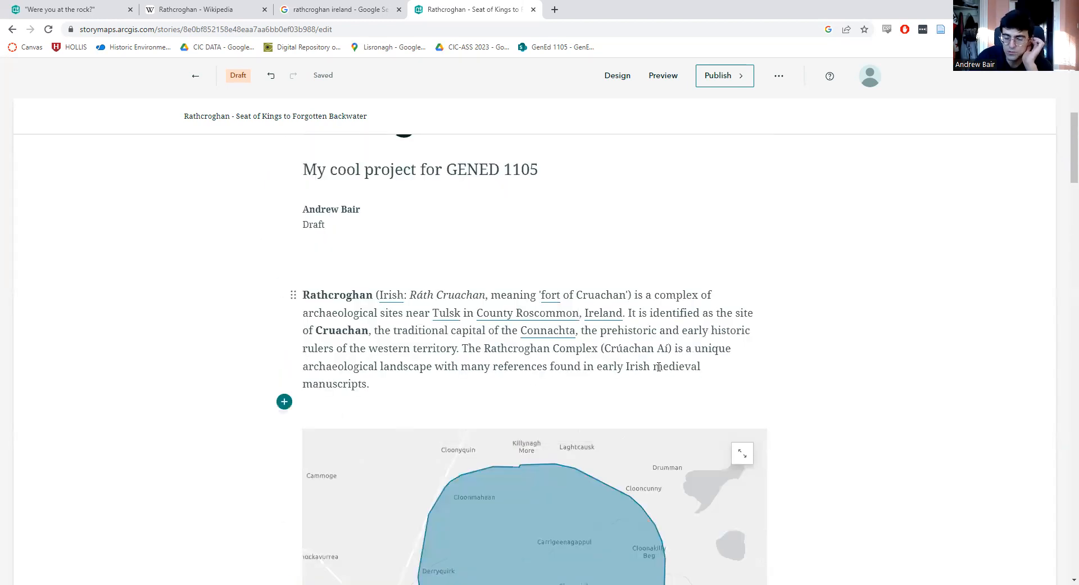
scroll(664, 352, "up", 6)
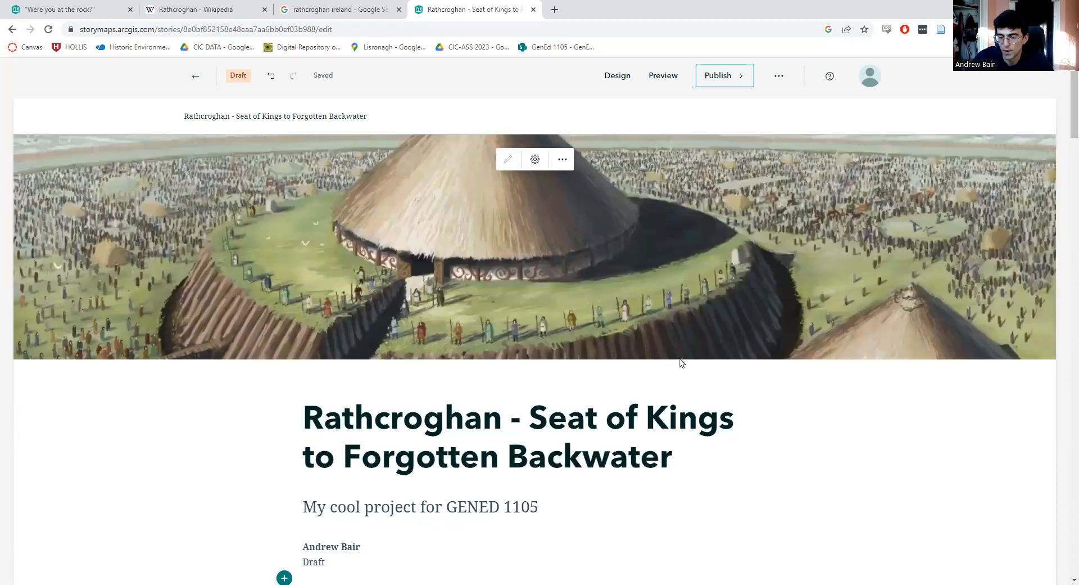
left_click(619, 79)
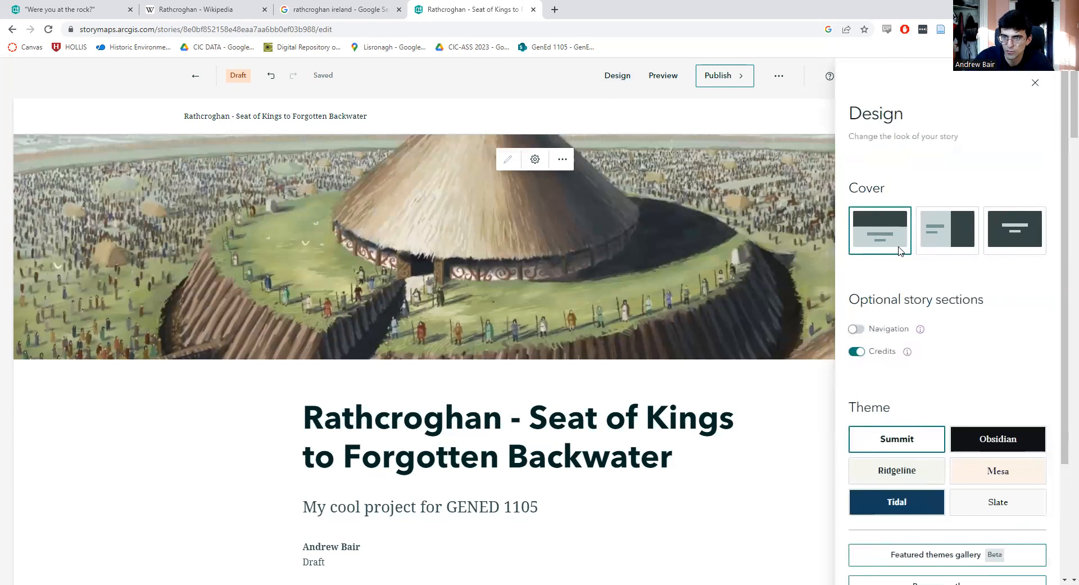
left_click(1015, 230)
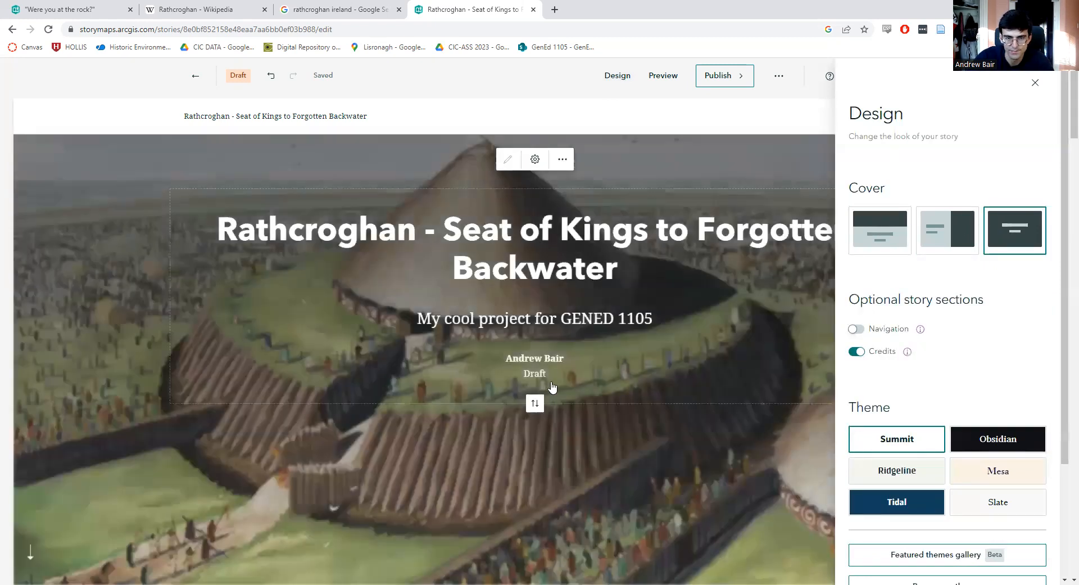
left_click(947, 240)
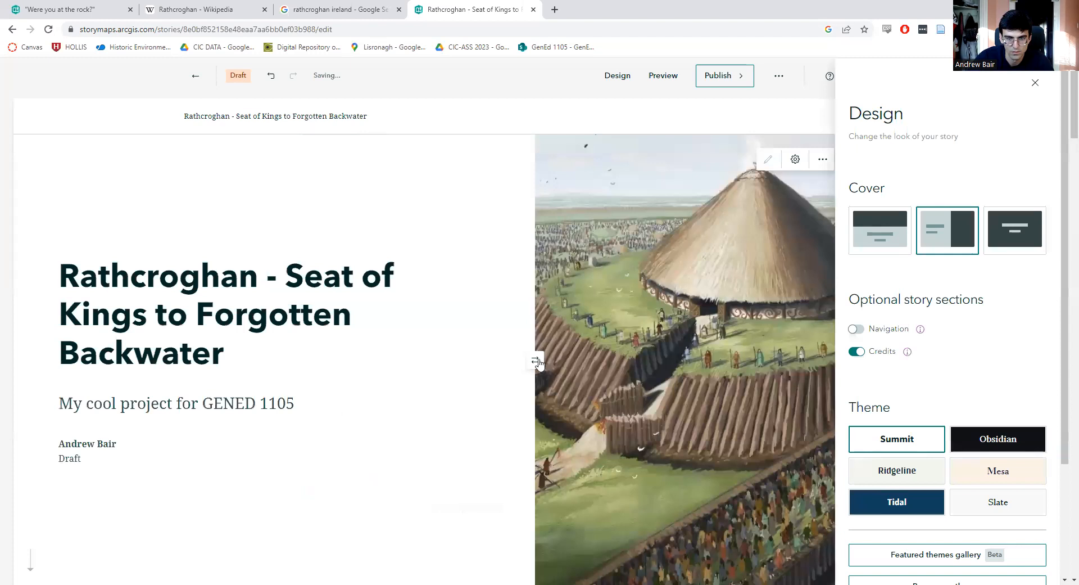
left_click(493, 369)
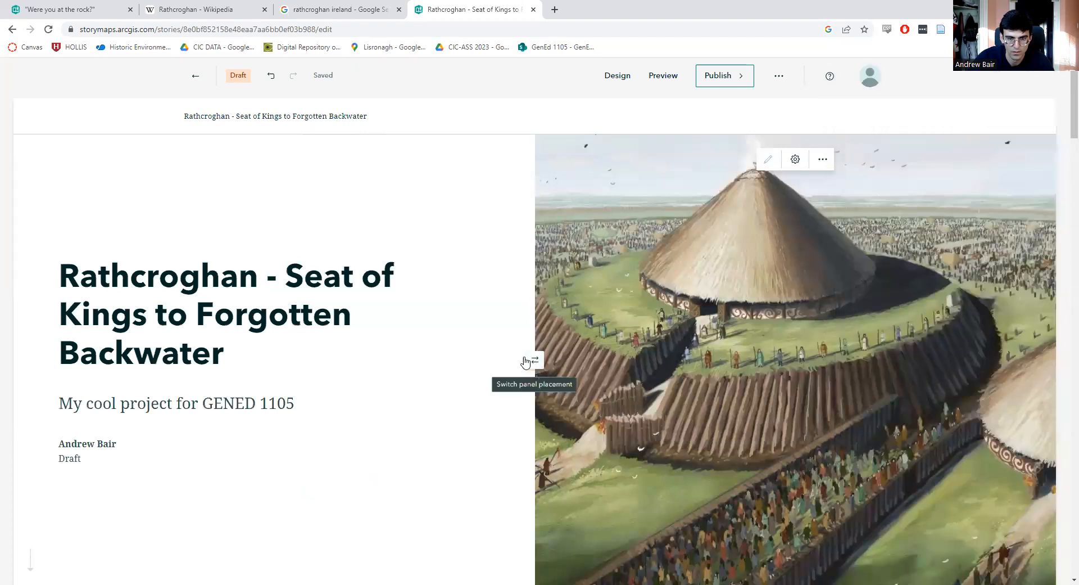
scroll(514, 237, "down", 6)
scroll(514, 238, "up", 6)
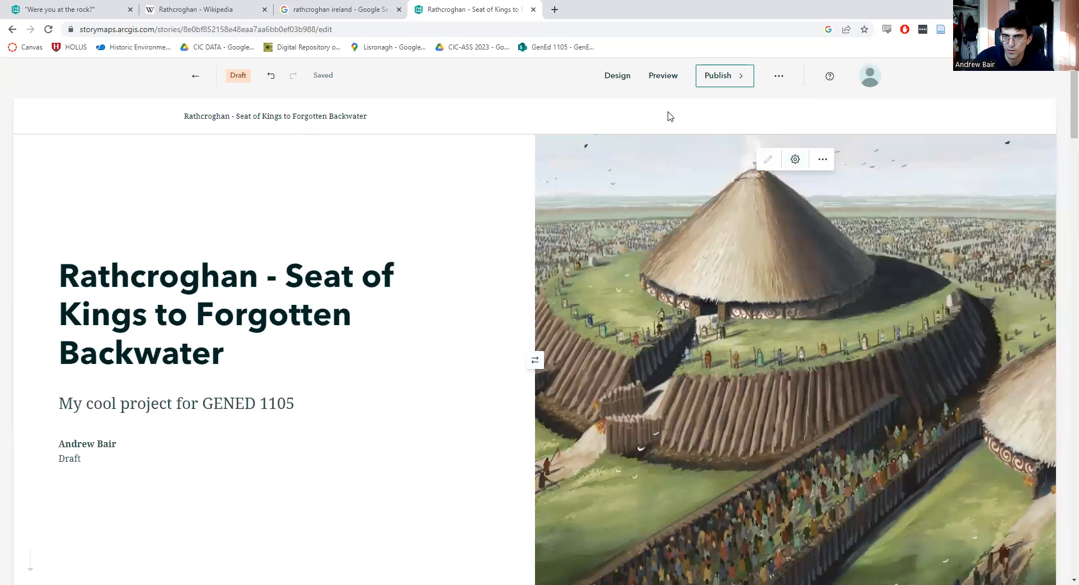
- Try the Slate, Ridgeline, Mesa and Obsidian themes on the story and return to Summit
left_click(618, 76)
scroll(927, 390, "down", 2)
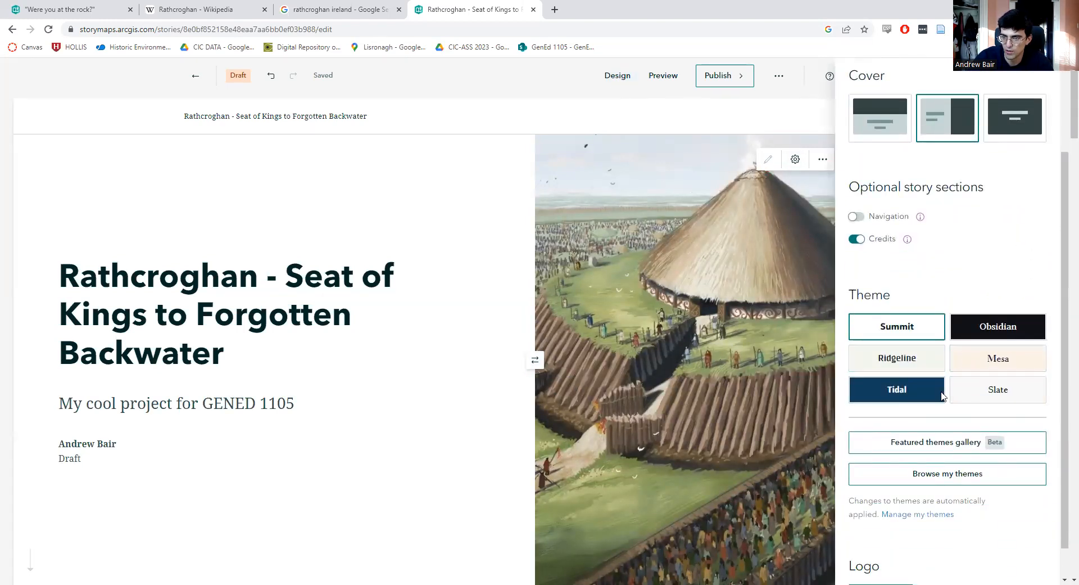
left_click(993, 392)
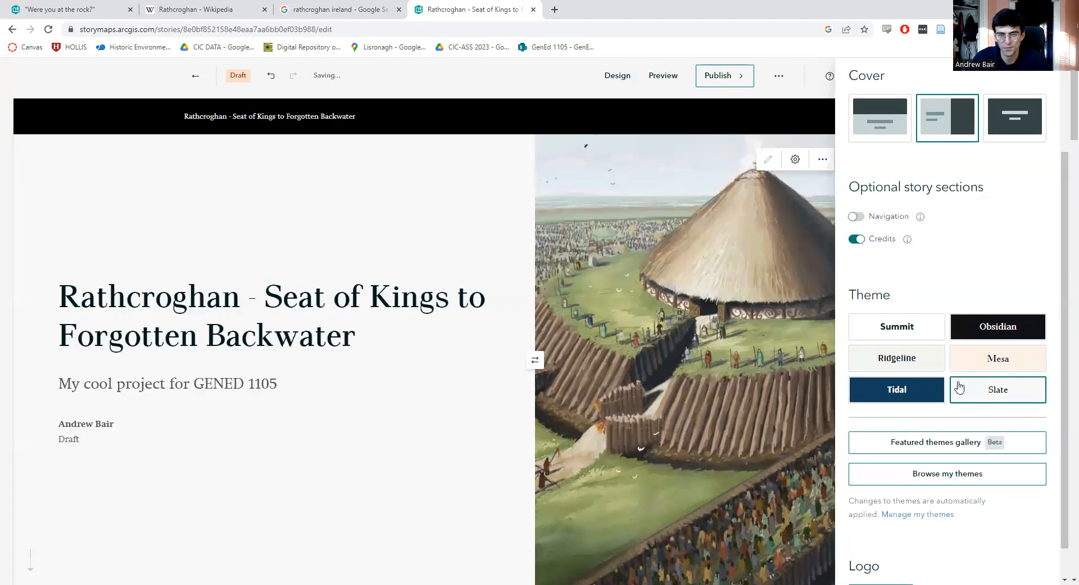
left_click(889, 364)
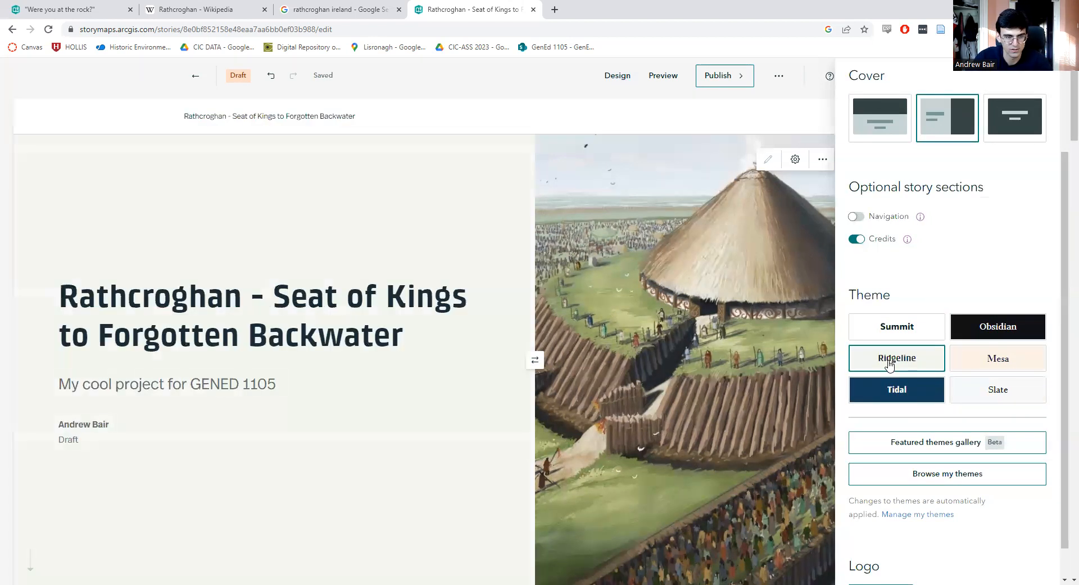
left_click(994, 367)
left_click(927, 337)
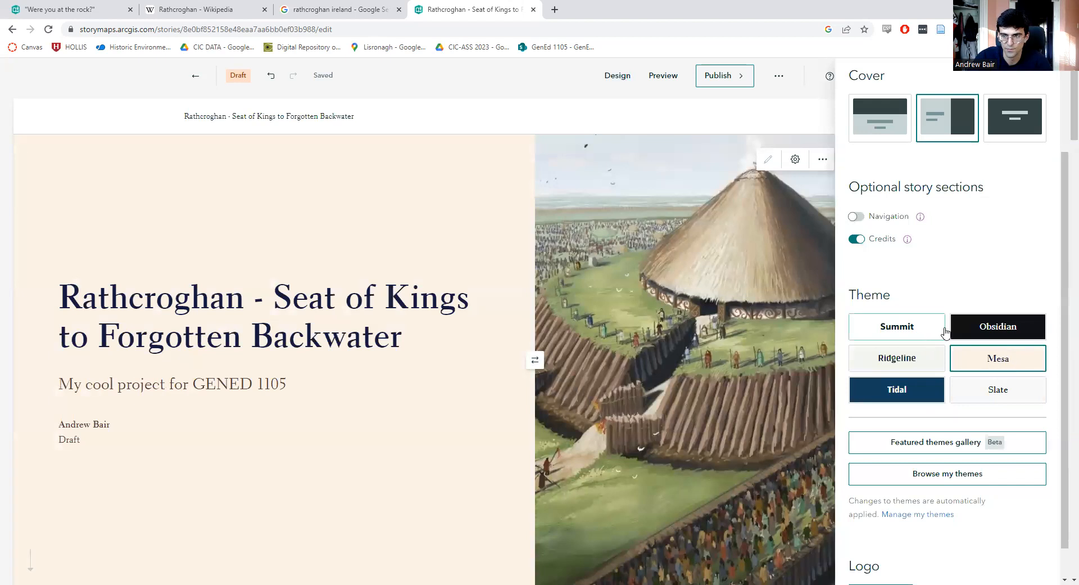
left_click(979, 327)
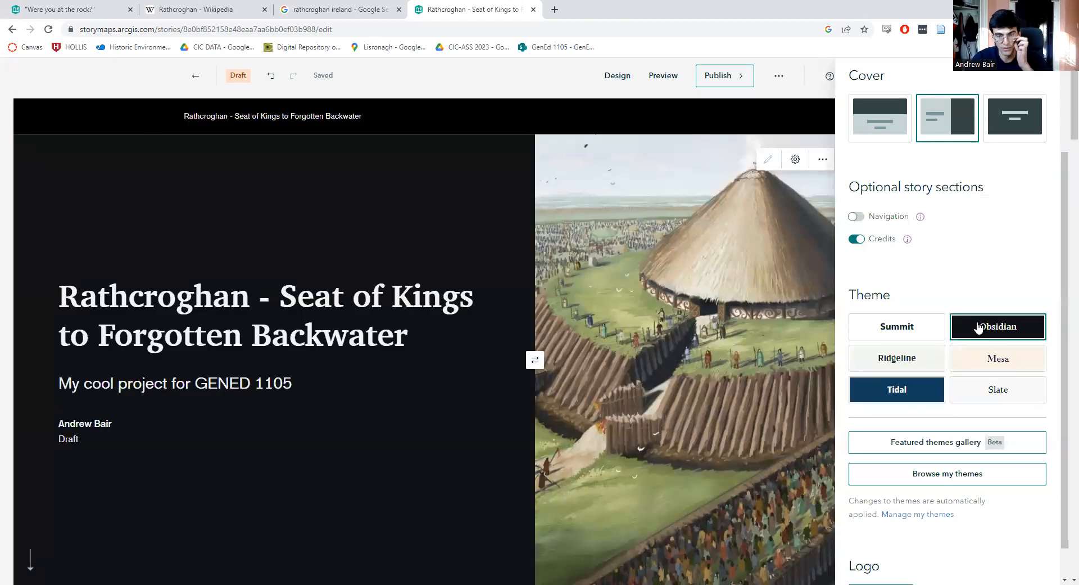
left_click(923, 316)
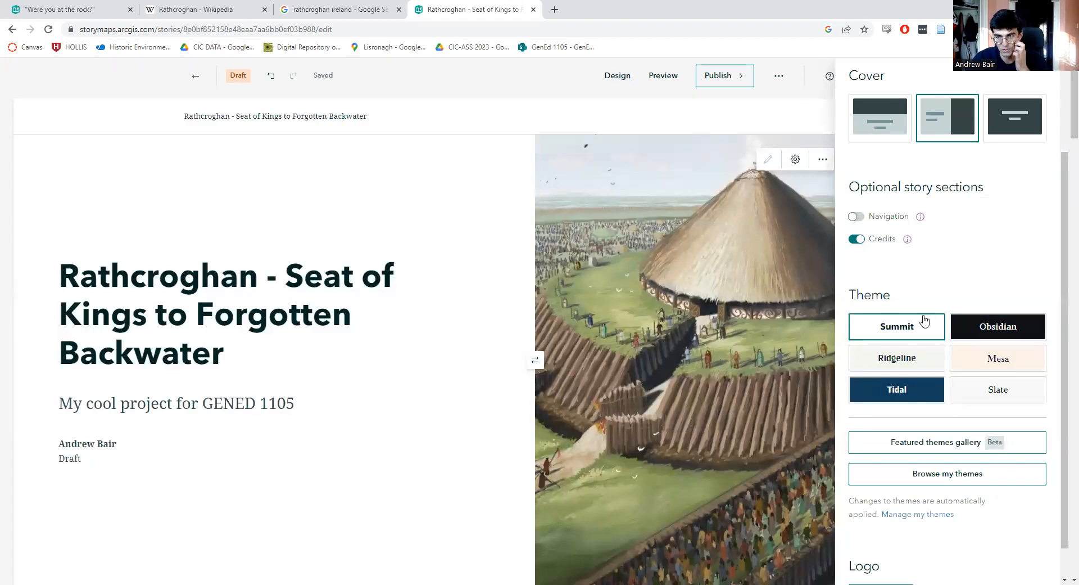
- Apply the Fossil theme from the featured themes gallery to the story
left_click(935, 447)
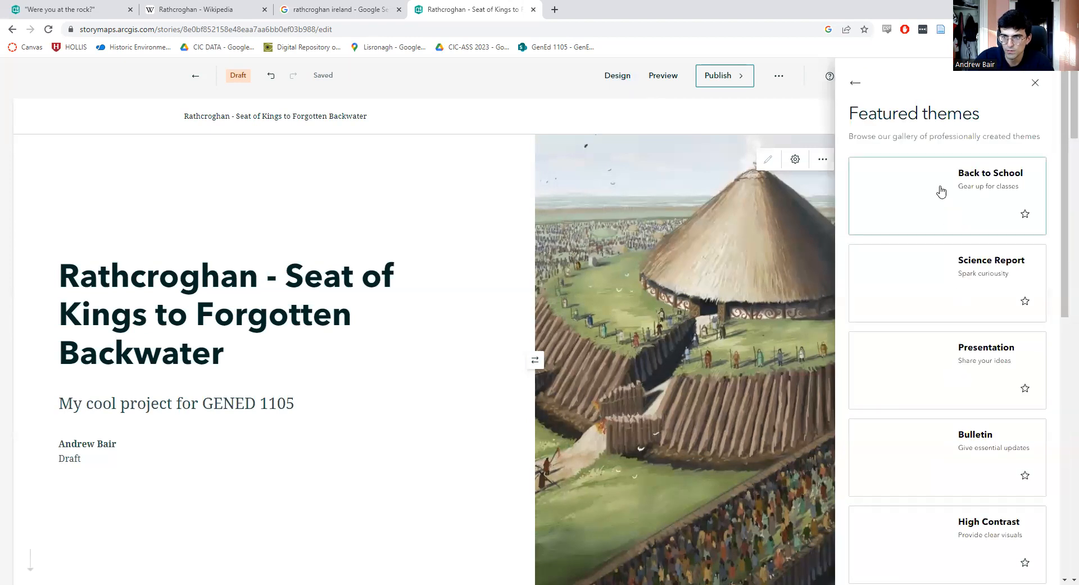
scroll(914, 287, "down", 3)
scroll(914, 286, "down", 5)
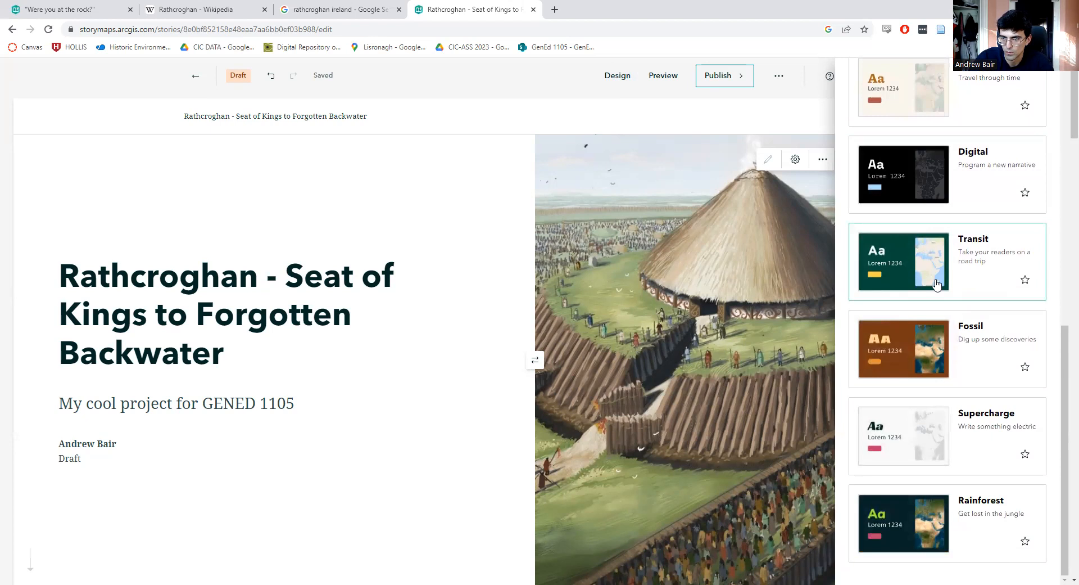
left_click(928, 335)
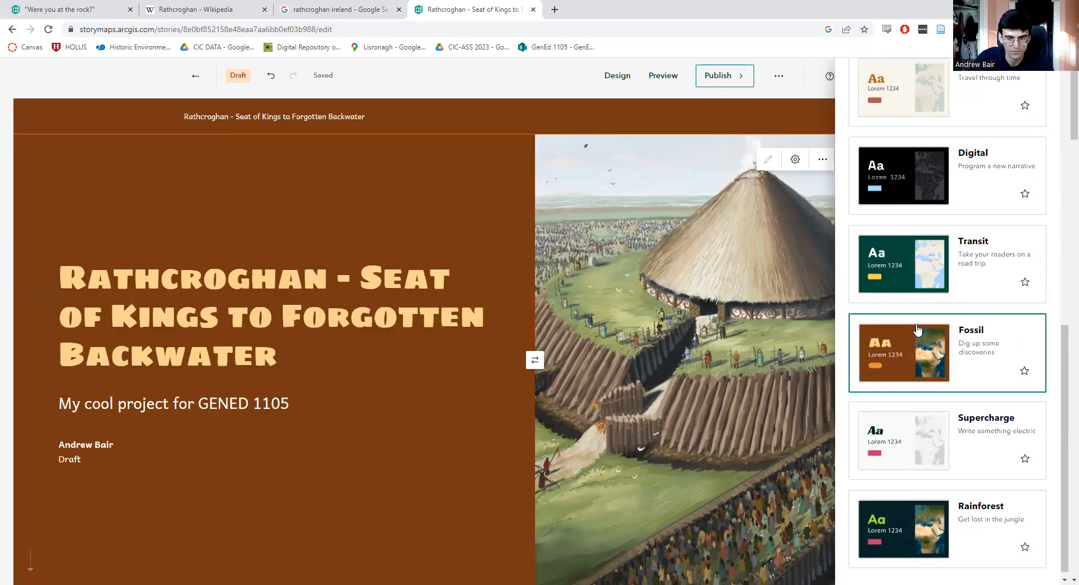
- Try the Supercharge and Transit themes on the story and check how the body text looks in Transit
left_click(928, 419)
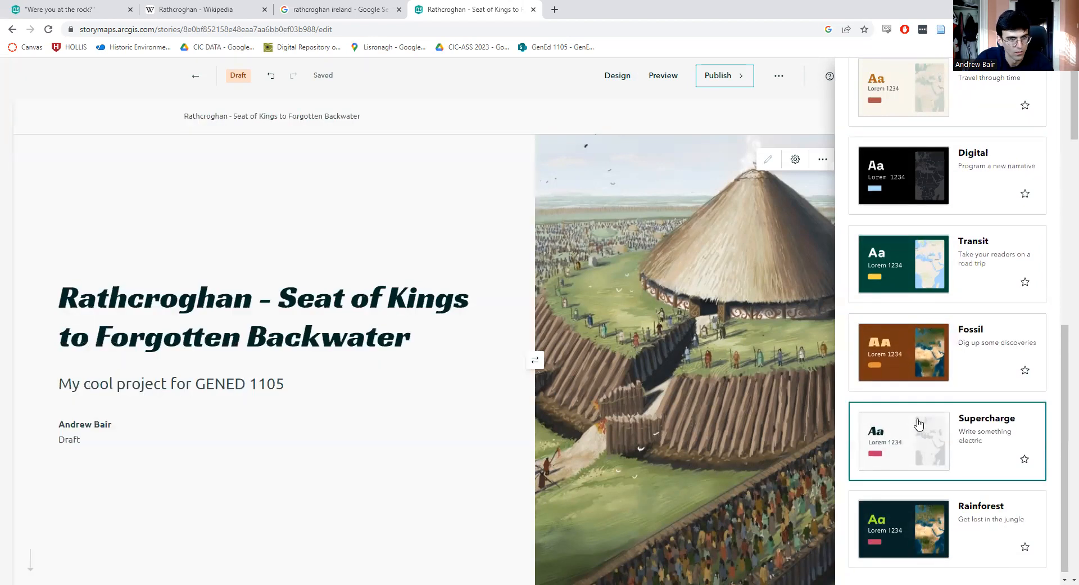
left_click(906, 264)
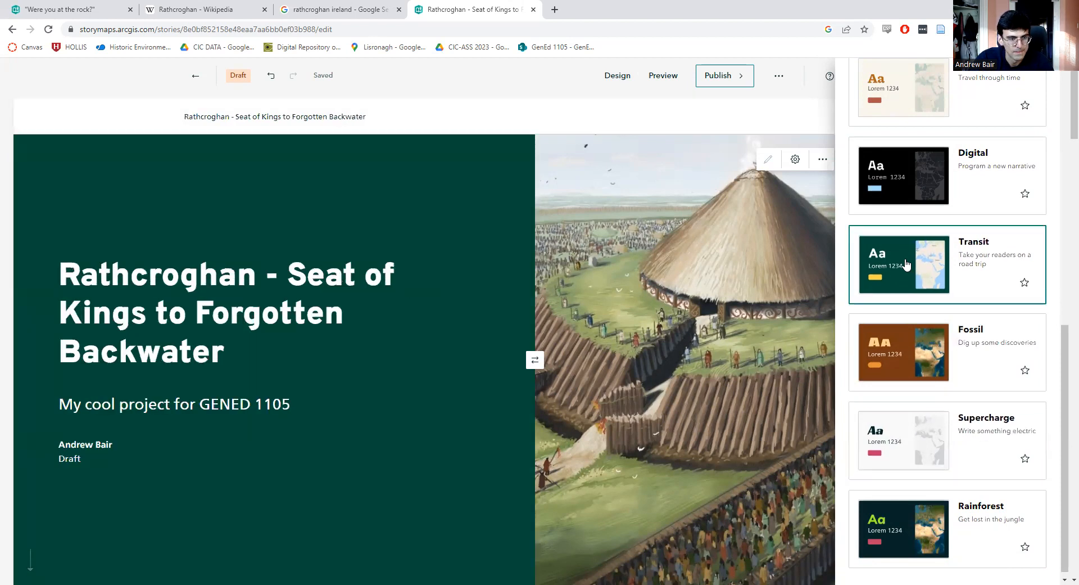
scroll(489, 400, "down", 10)
scroll(494, 400, "up", 7)
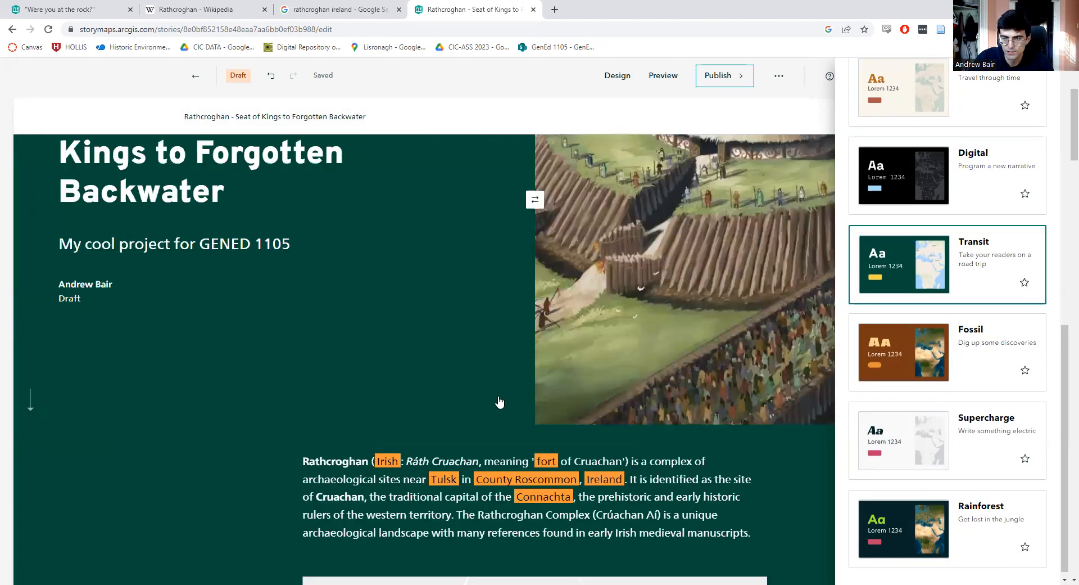
scroll(498, 401, "down", 7)
scroll(498, 402, "up", 9)
scroll(887, 390, "up", 8)
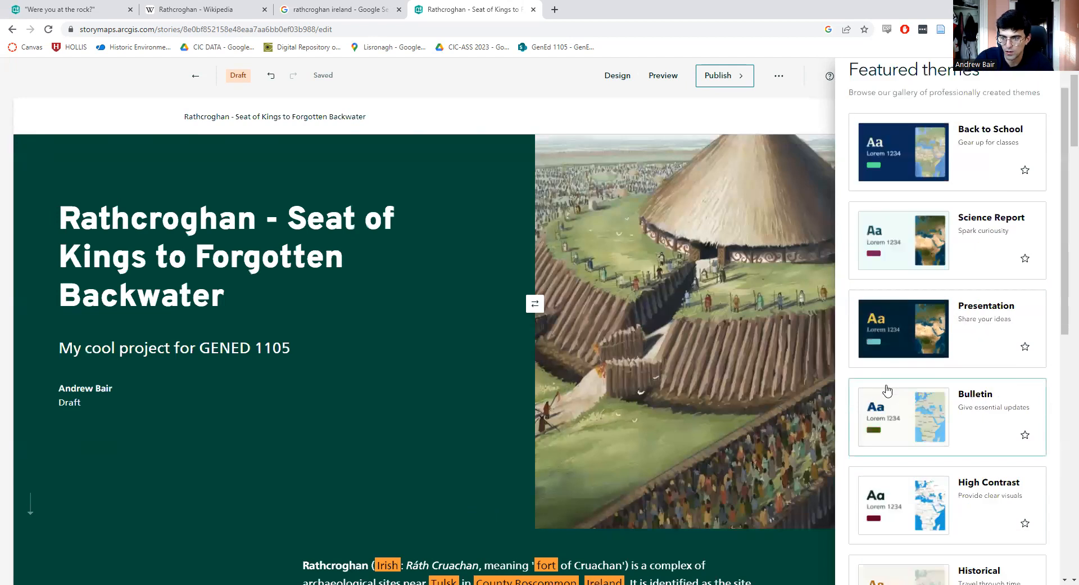
- Apply the Historical featured theme to the story and close the design settings
scroll(887, 390, "down", 4)
left_click(899, 365)
scroll(482, 415, "down", 2)
scroll(482, 414, "up", 2)
scroll(927, 427, "up", 5)
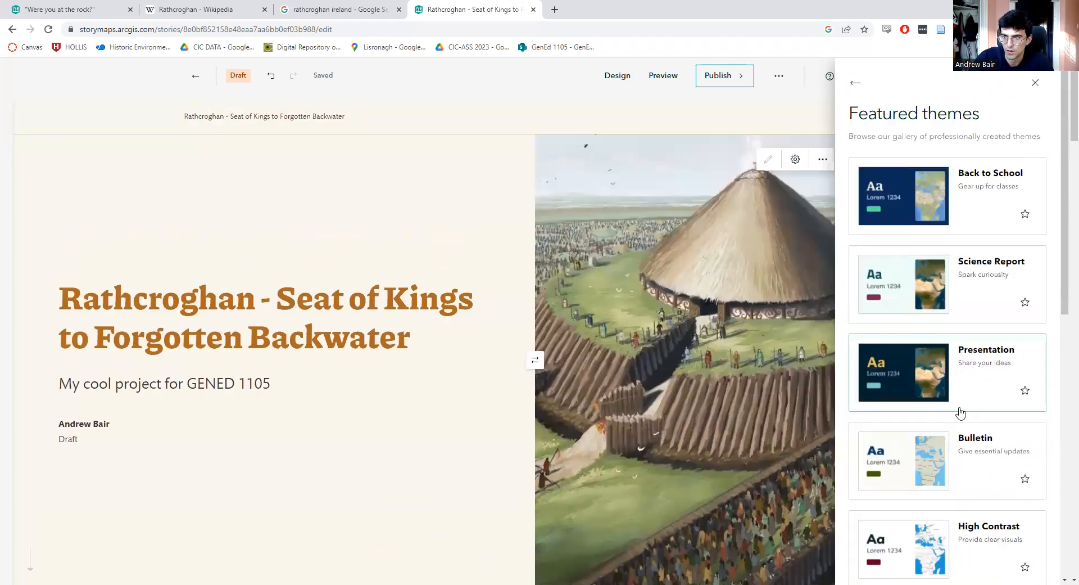
left_click(855, 82)
left_click(807, 117)
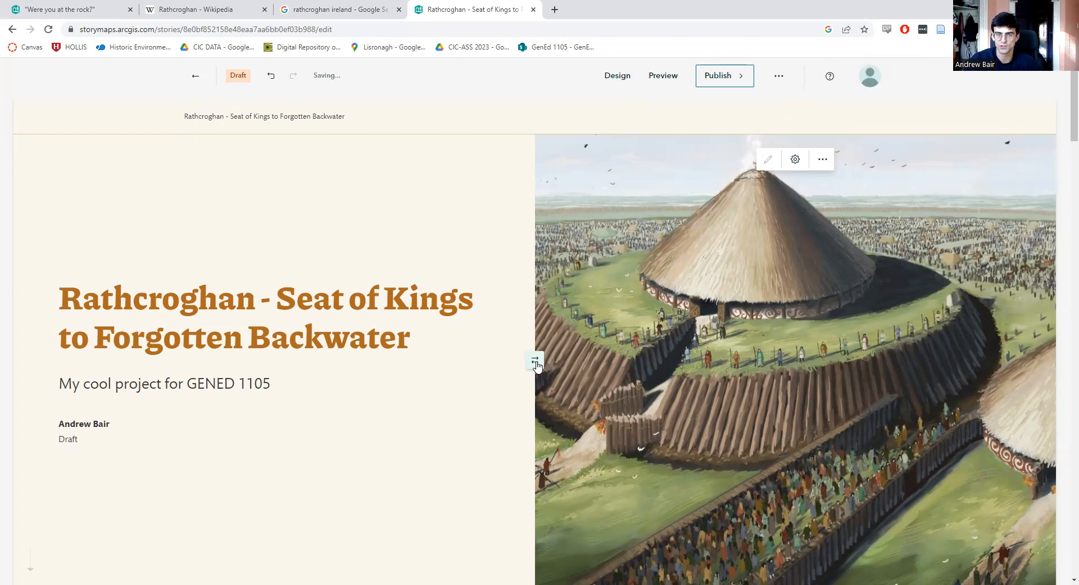
- Review the whole story in its new theme, checking the links, maps, images and sidecar, and return to the cover
scroll(494, 265, "down", 6)
scroll(619, 384, "up", 1)
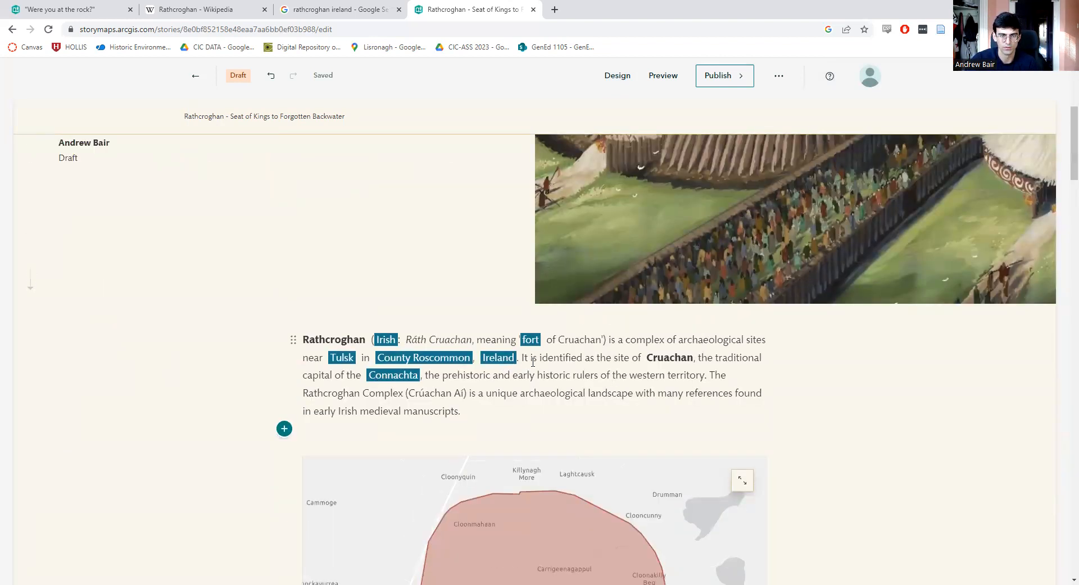
scroll(533, 361, "down", 6)
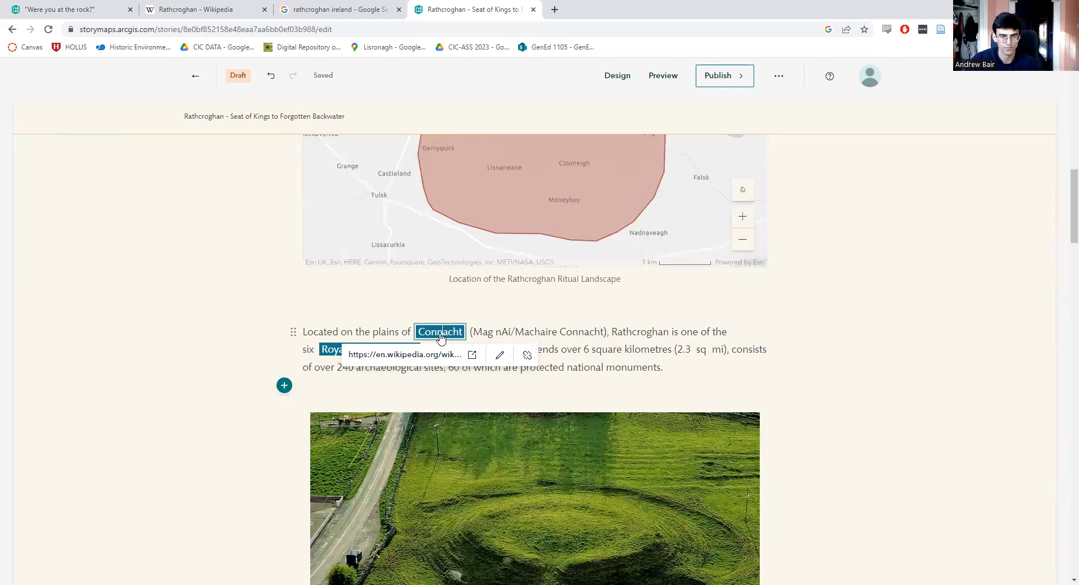
scroll(512, 318, "down", 6)
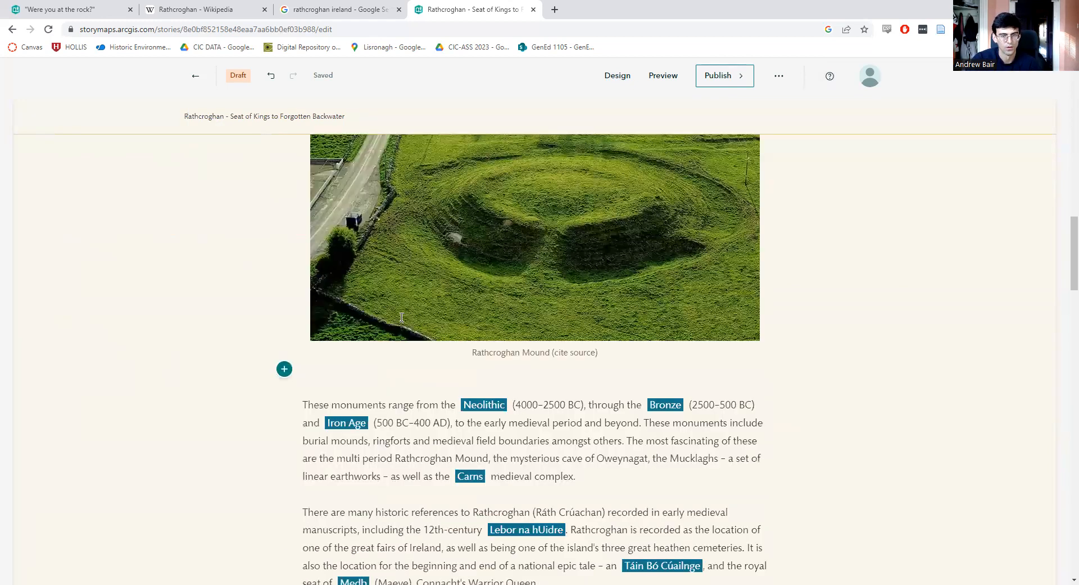
scroll(467, 304, "down", 7)
scroll(510, 305, "down", 15)
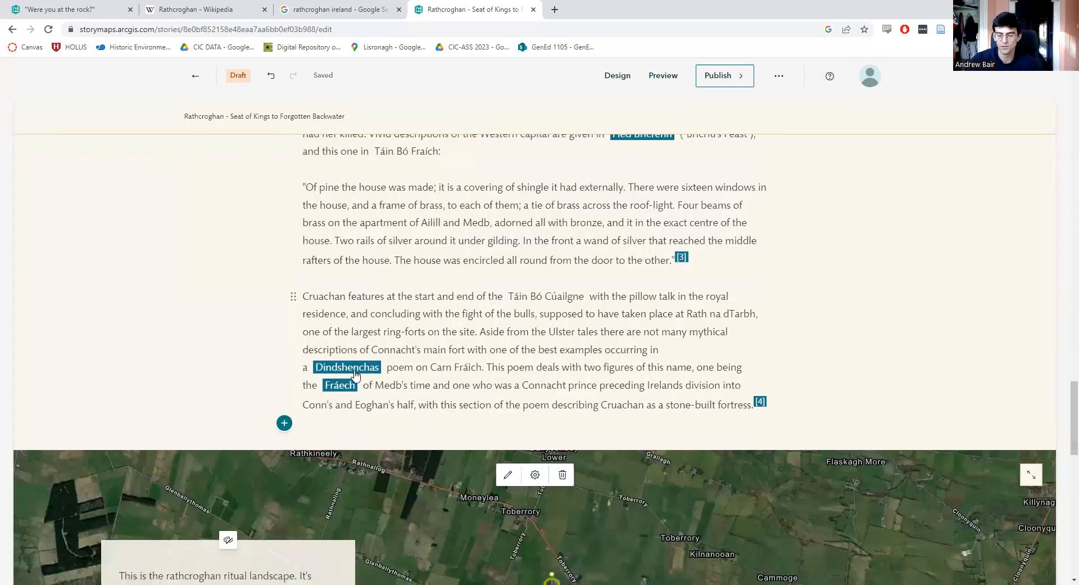
left_click(347, 368)
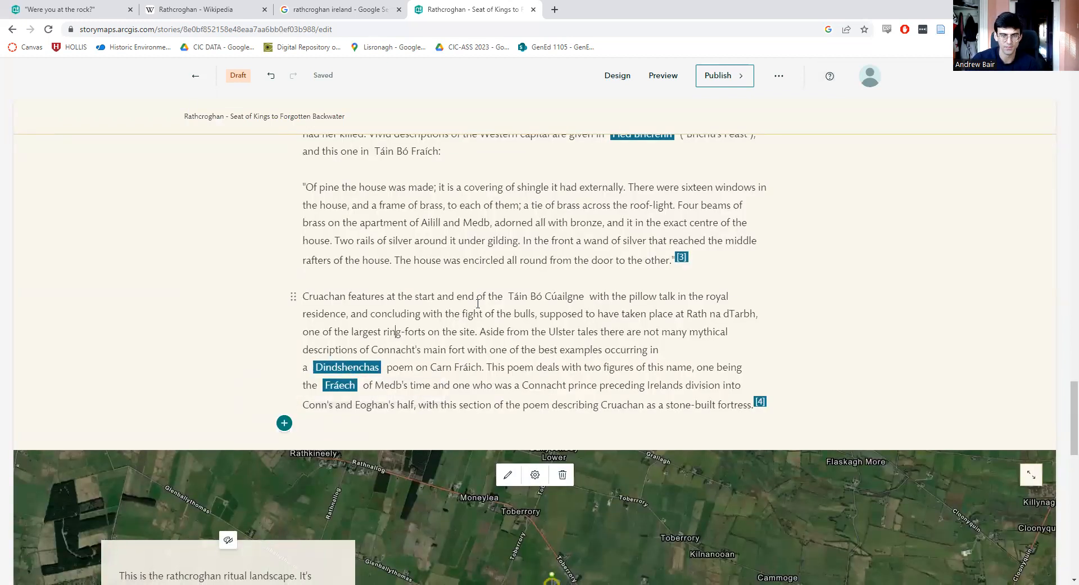
scroll(485, 302, "down", 8)
scroll(481, 312, "up", 4)
scroll(476, 313, "up", 5)
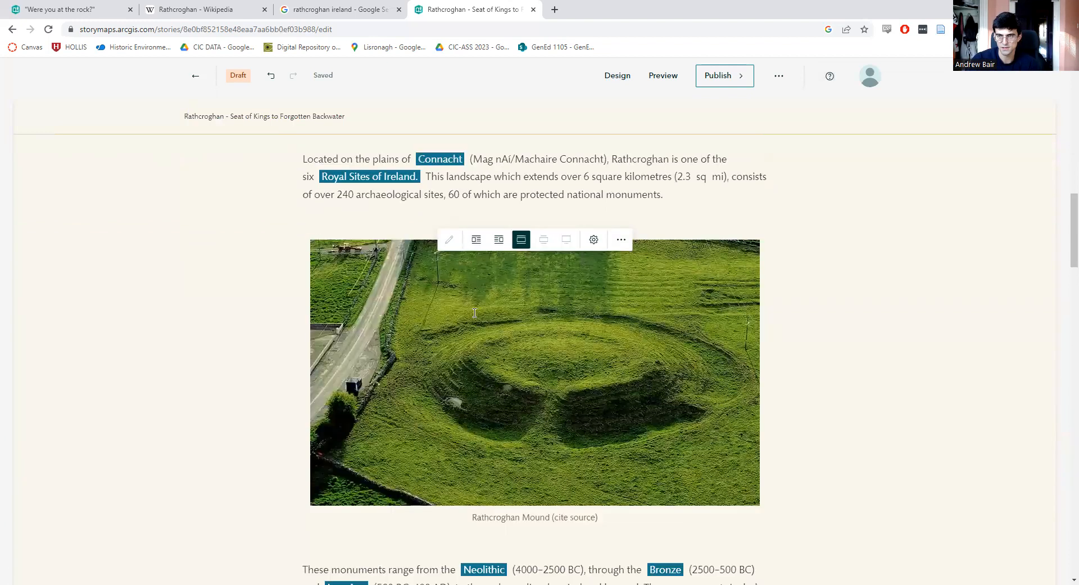
scroll(662, 230, "up", 10)
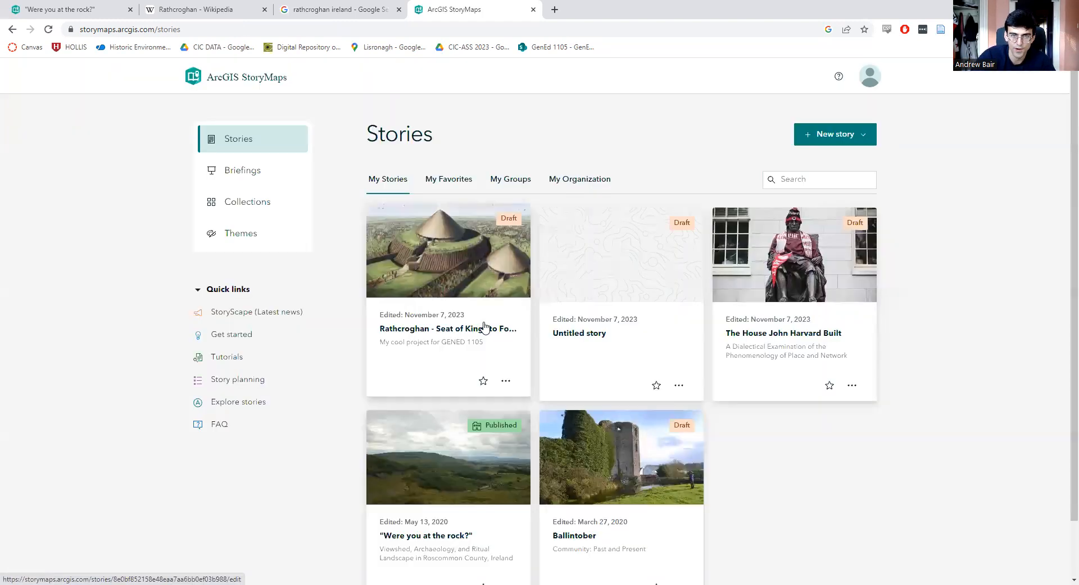
- Try adding the group "GenEd 1105 Can We Know Our Past?" to the Rathcroghan story's sharing in the publish options, leaving without publishing
left_click(485, 327)
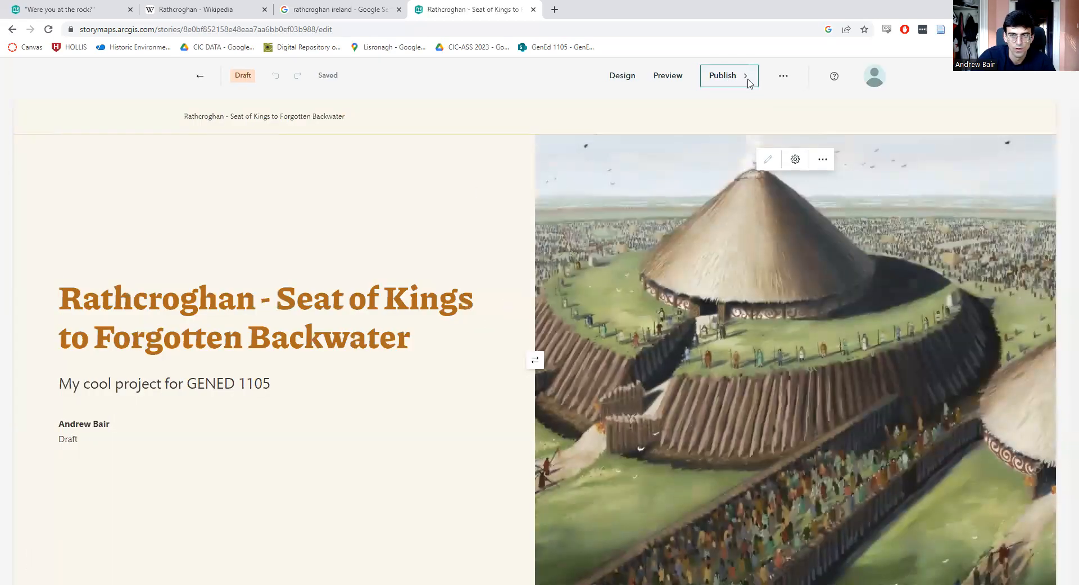
left_click(748, 80)
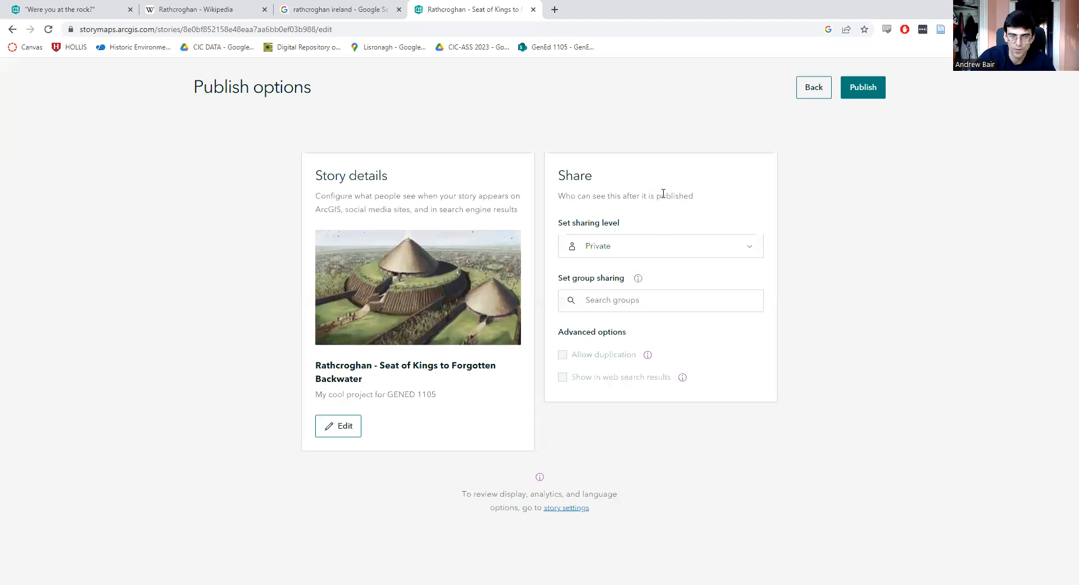
left_click(603, 303)
left_click(832, 301)
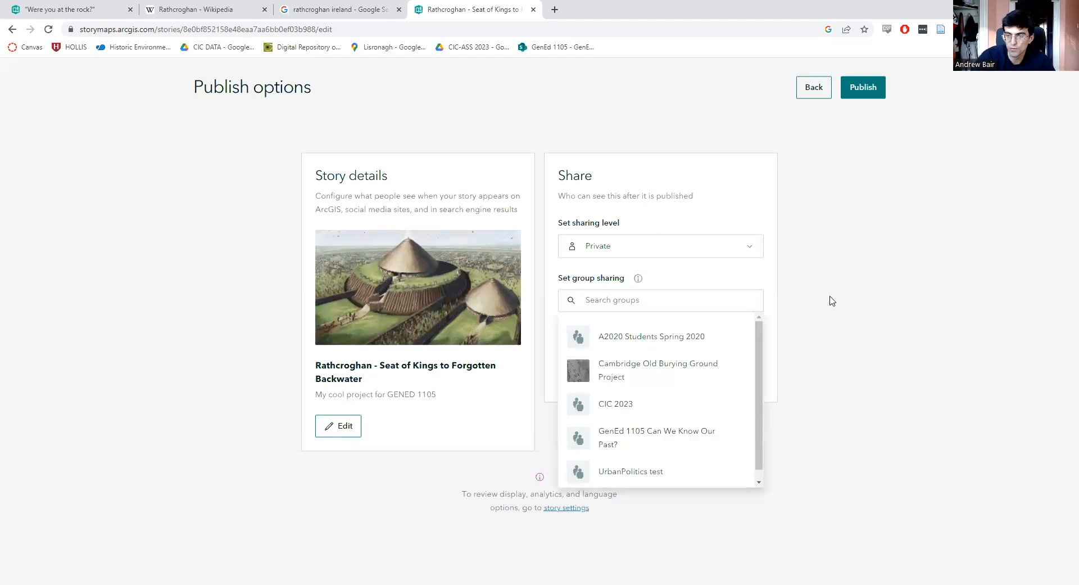
left_click(672, 242)
left_click(675, 242)
left_click(655, 299)
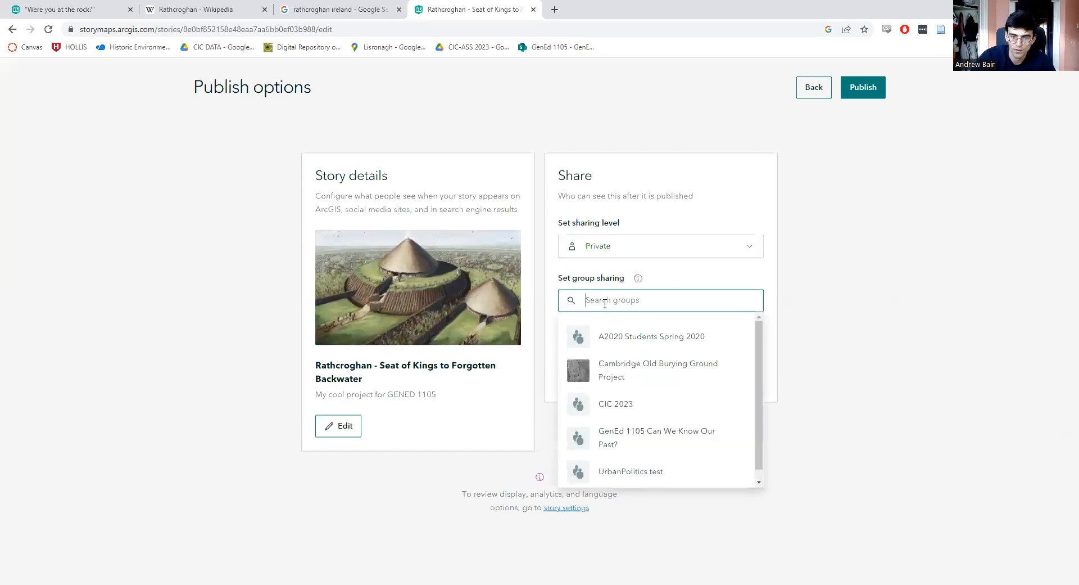
left_click(646, 437)
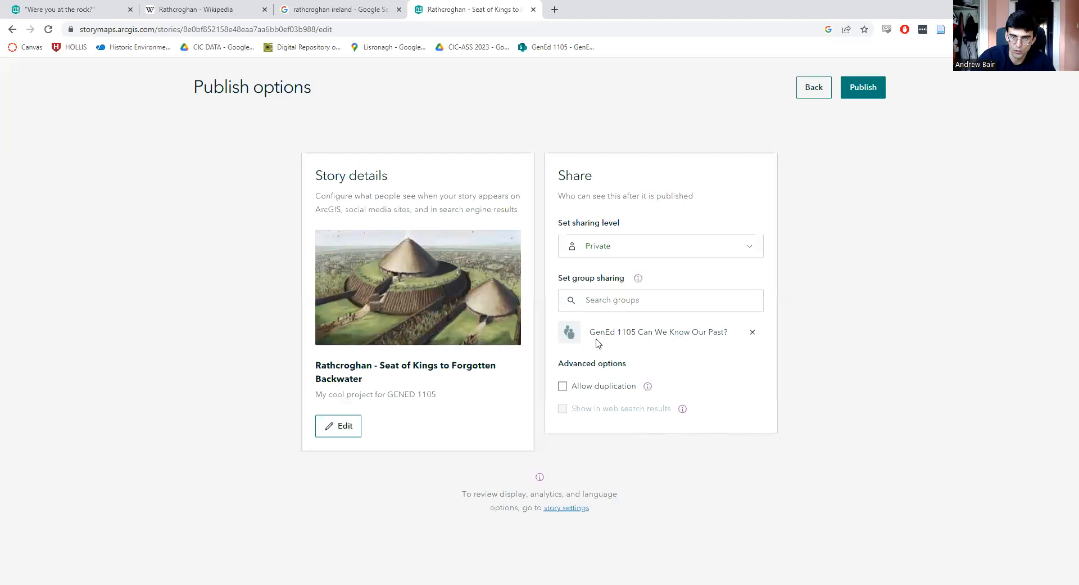
left_click(855, 92)
left_click(814, 90)
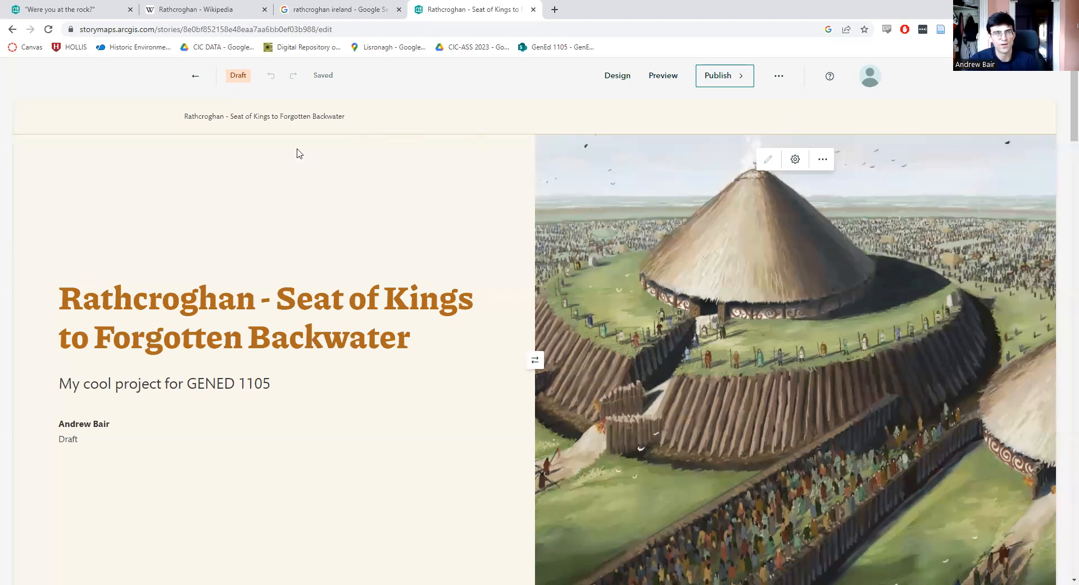
- Return to the stories overview and view the cover and publication date of the published example story "Were you at the rock?"
left_click(195, 76)
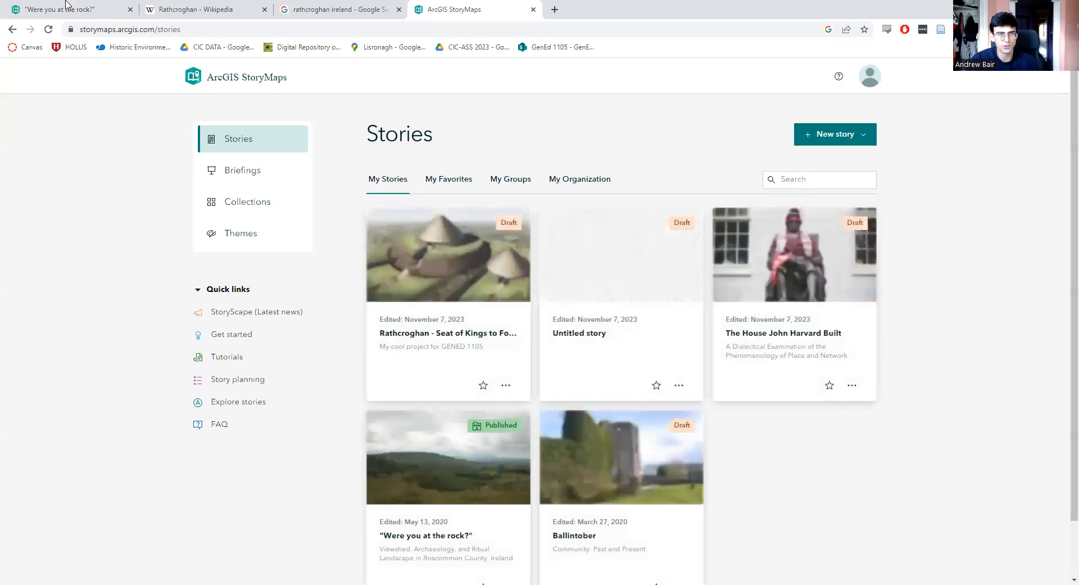
left_click(65, 7)
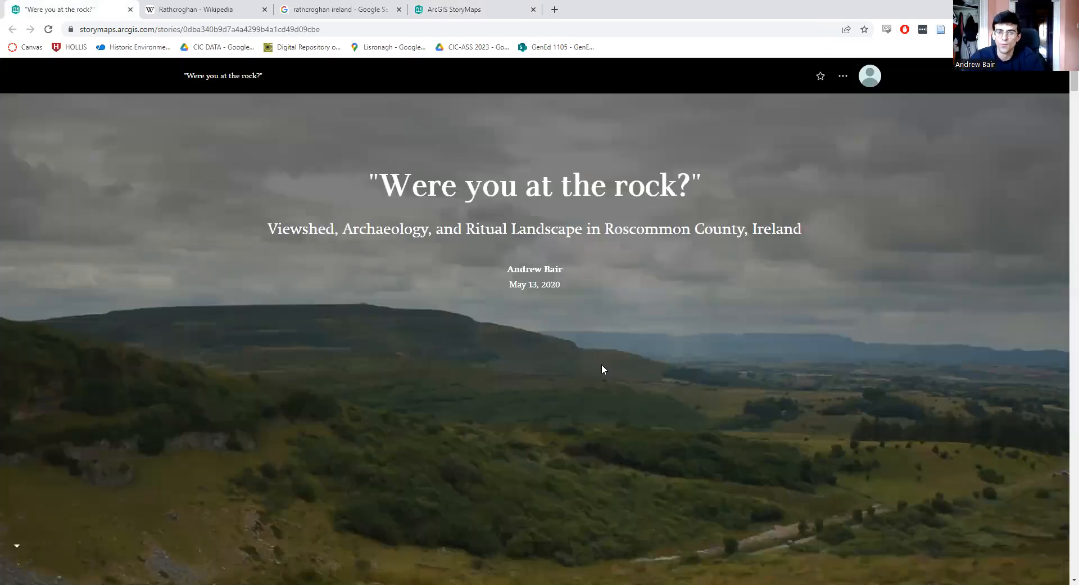
left_click_drag(556, 284, 510, 284)
left_click(564, 284)
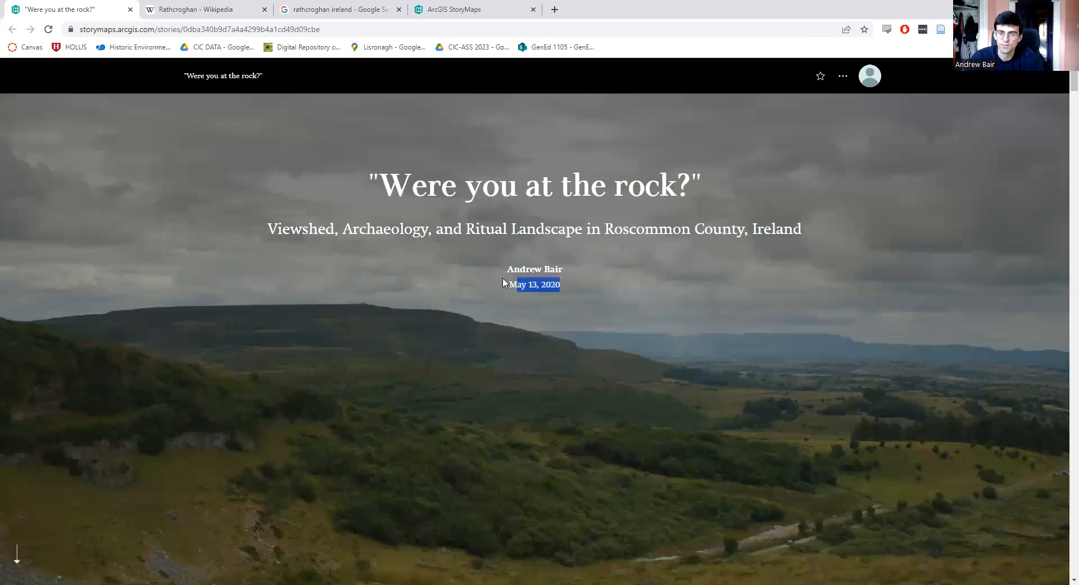
left_click(549, 284)
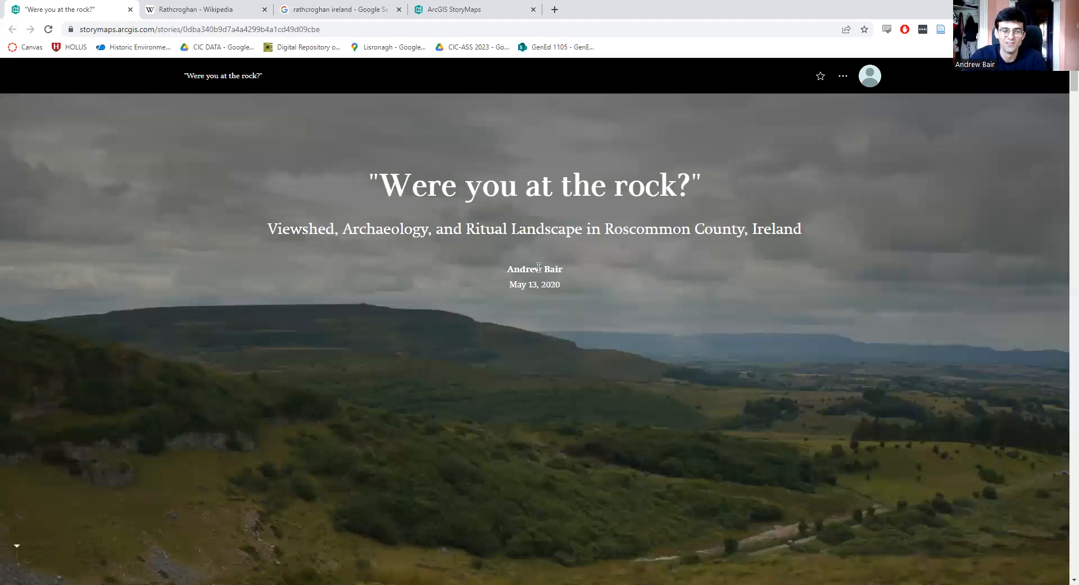
- Examine the example story's introduction, the Roscommon County location map, the contour map and the geomorphology text
scroll(537, 272, "down", 2)
scroll(535, 273, "down", 3)
scroll(535, 272, "up", 3)
scroll(535, 272, "down", 2)
scroll(535, 273, "down", 6)
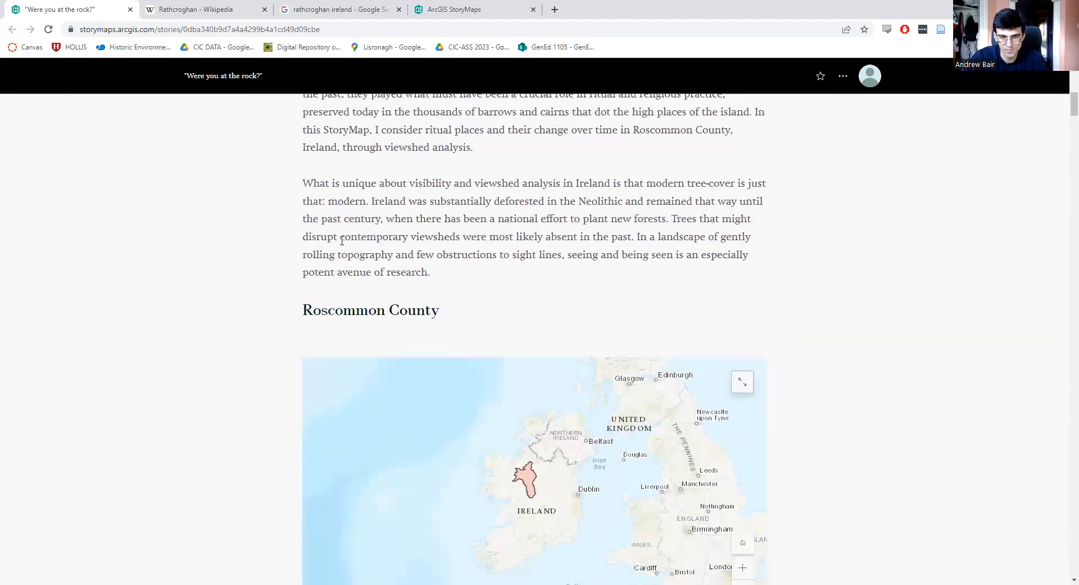
scroll(317, 240, "down", 4)
scroll(315, 240, "down", 9)
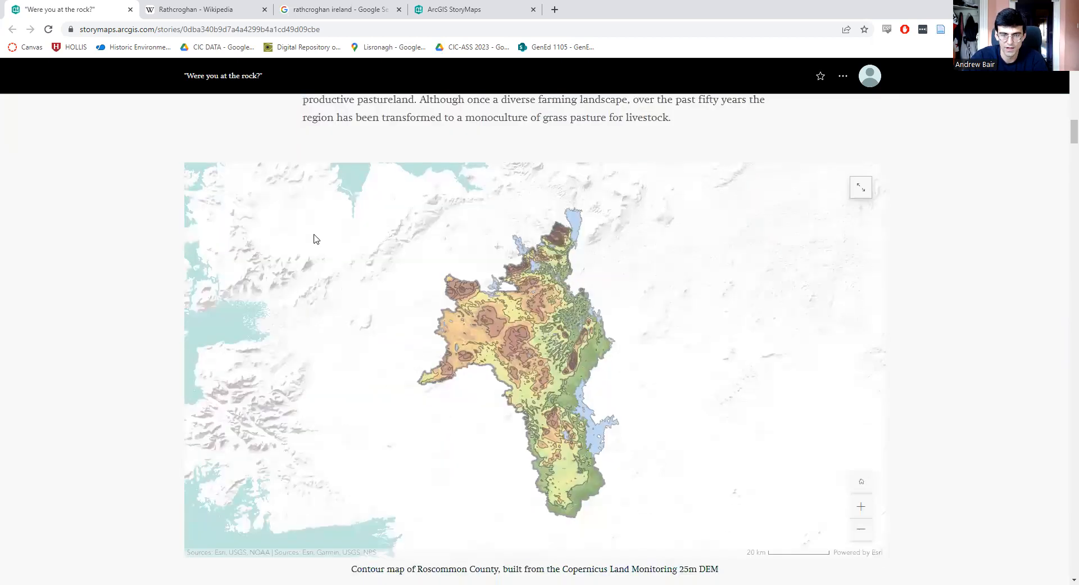
scroll(313, 238, "down", 11)
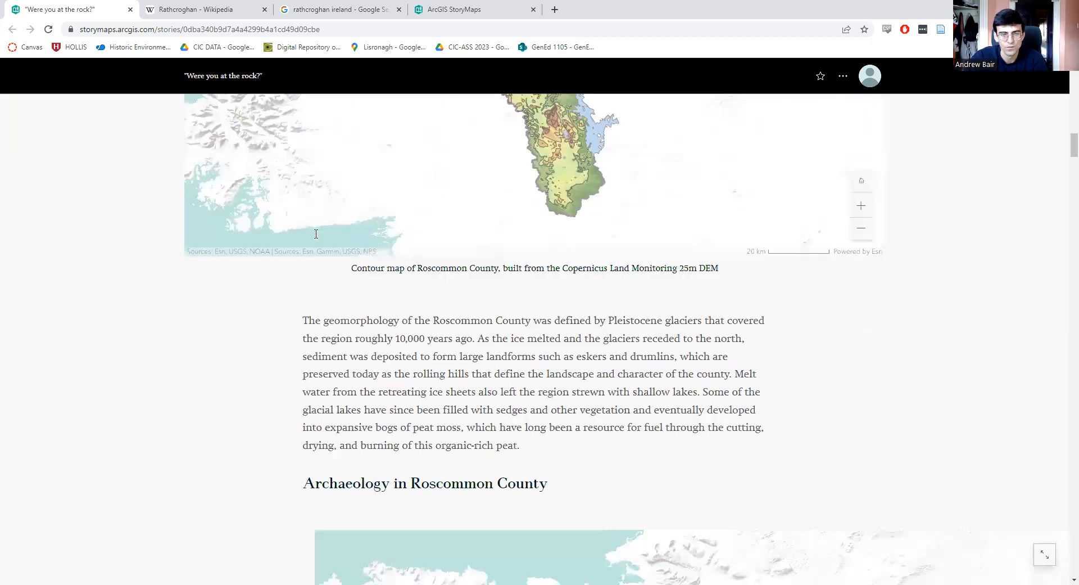
- Examine the example story's sidecar on prehistoric and ecclesiastic ritual sites and the viewshed analysis section below it
scroll(303, 230, "down", 1)
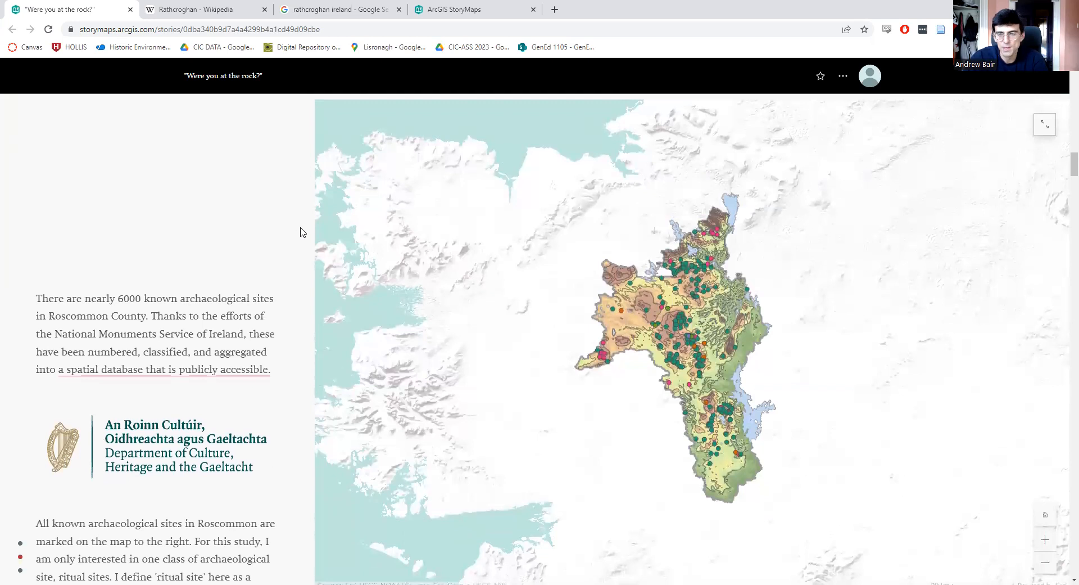
scroll(304, 233, "down", 2)
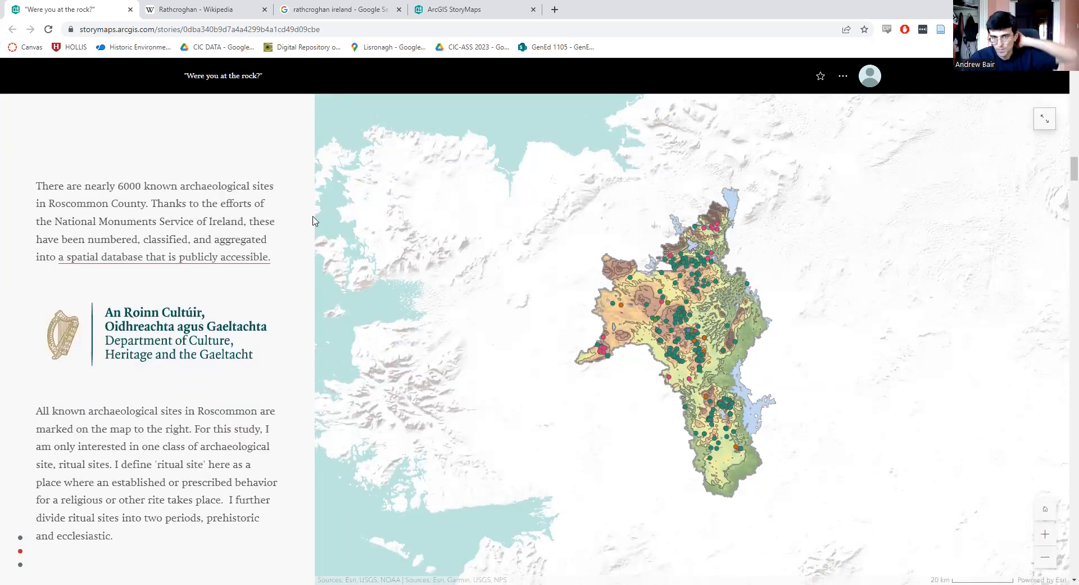
scroll(313, 253, "down", 5)
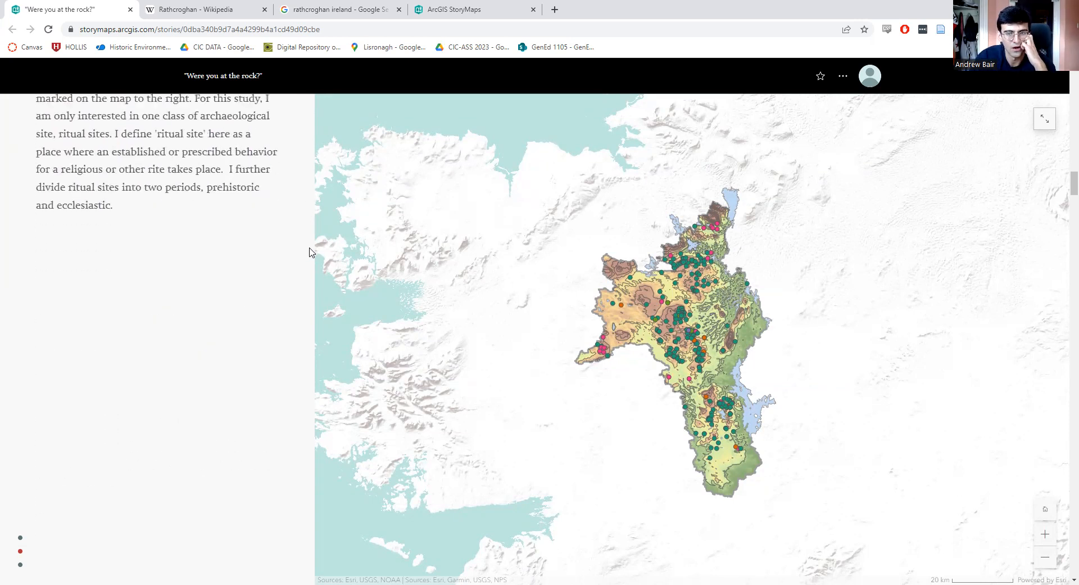
scroll(310, 253, "down", 3)
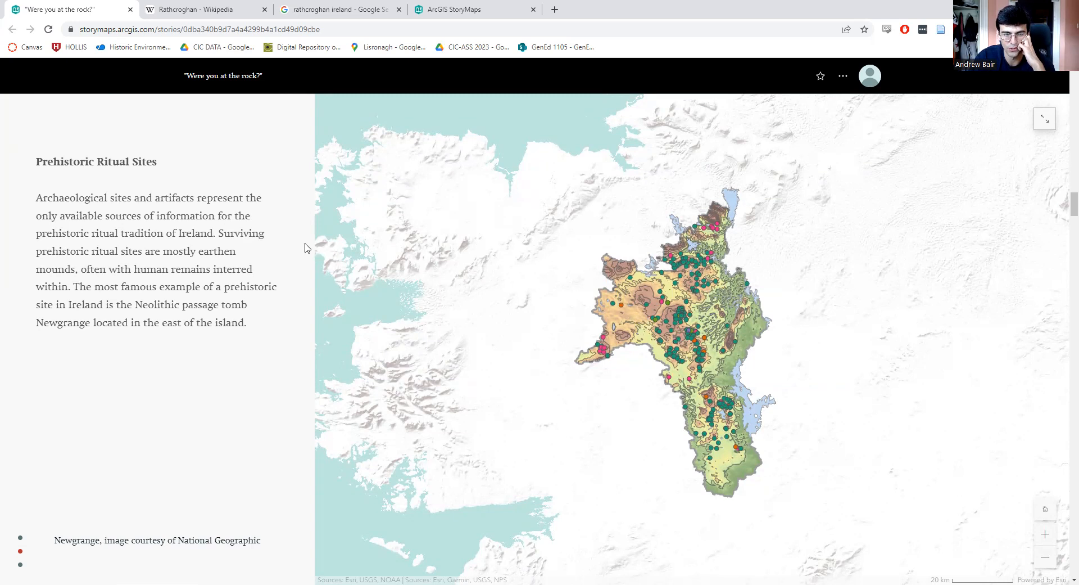
scroll(309, 250, "down", 14)
scroll(314, 253, "up", 4)
scroll(265, 252, "down", 9)
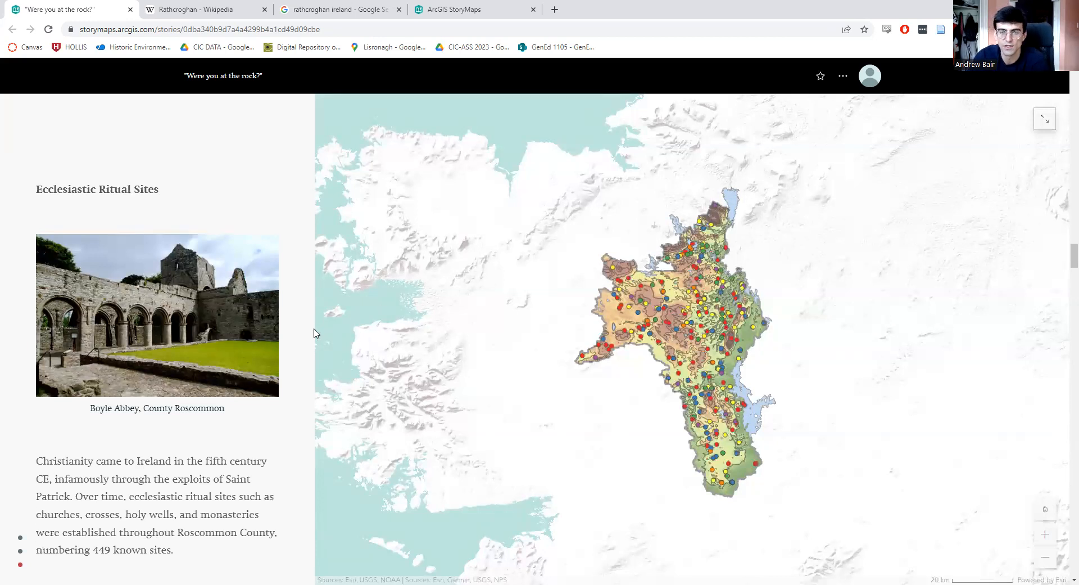
scroll(312, 330, "up", 6)
scroll(287, 334, "down", 9)
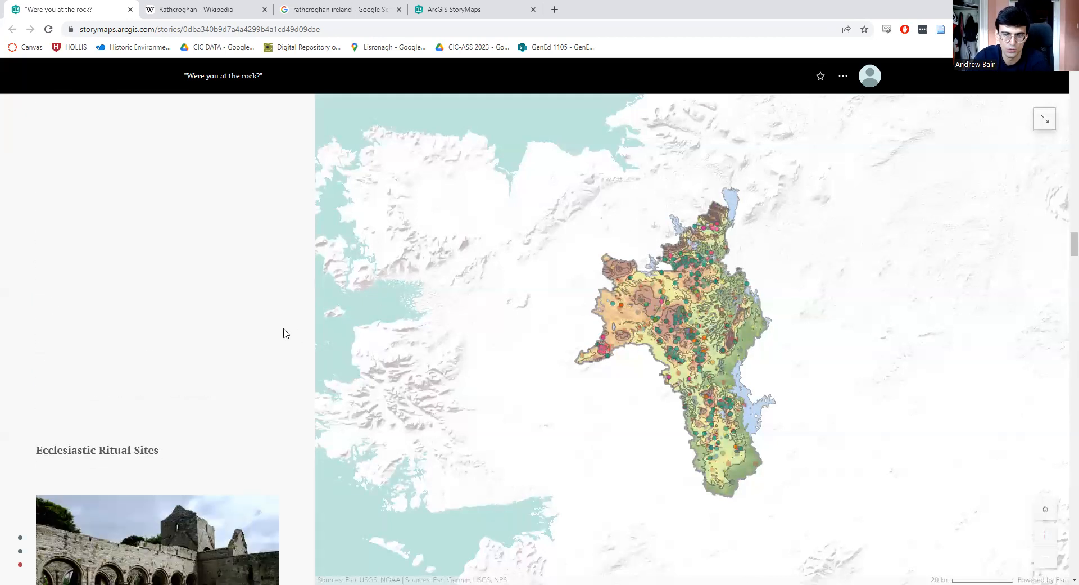
scroll(283, 332, "down", 12)
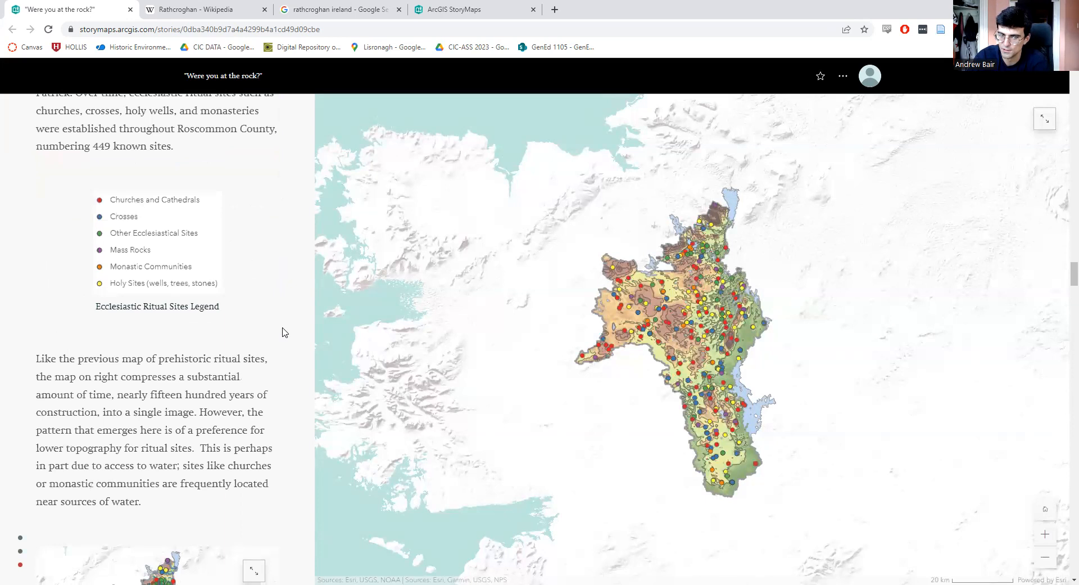
scroll(283, 332, "down", 15)
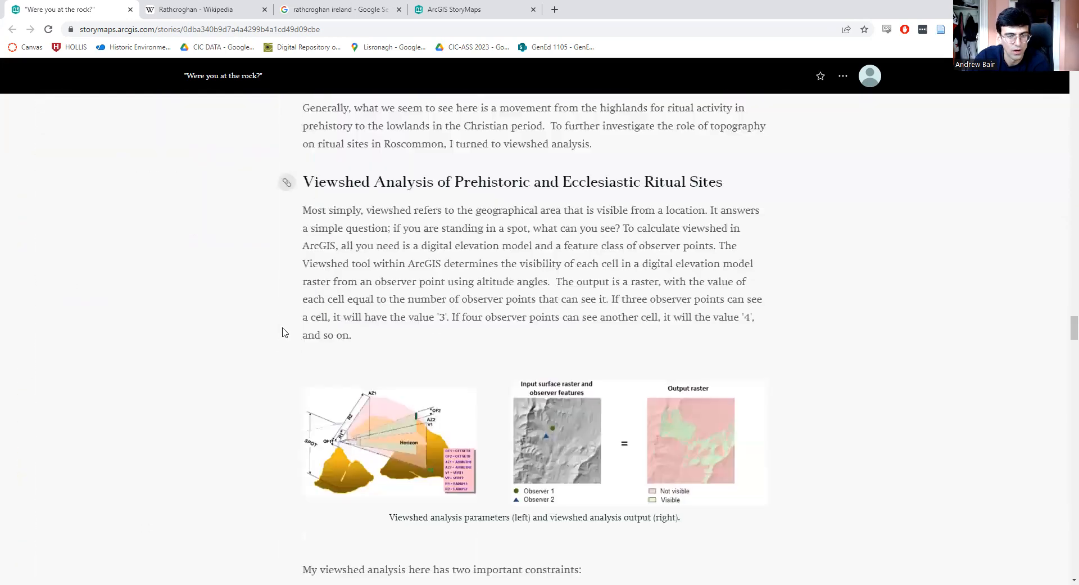
scroll(283, 332, "down", 20)
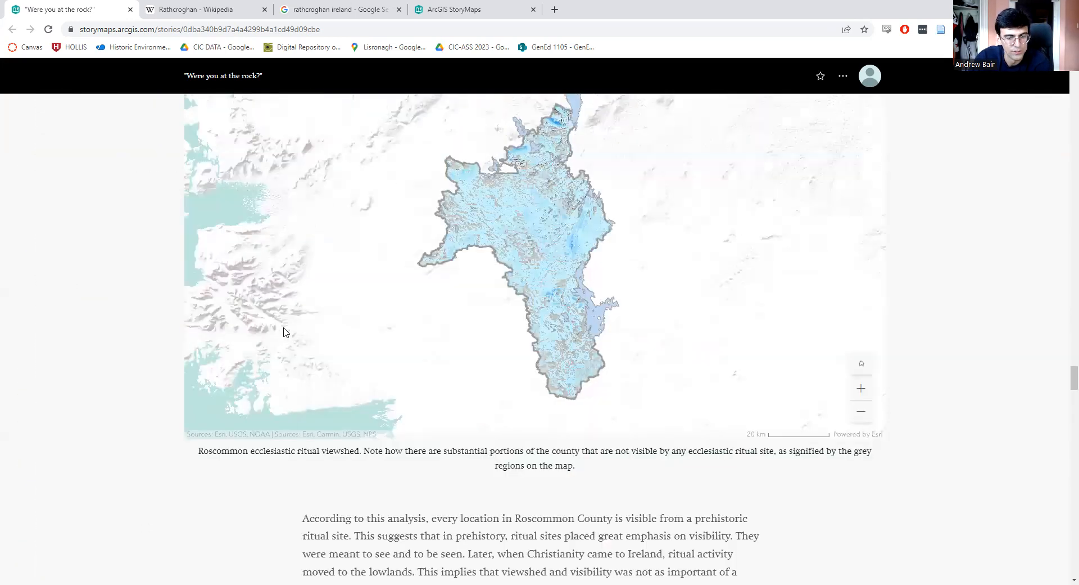
- Examine the example story's viewshed-by-site-type chart, the Roscommon mass rock map and the text on secret Catholic masses
scroll(283, 329, "down", 20)
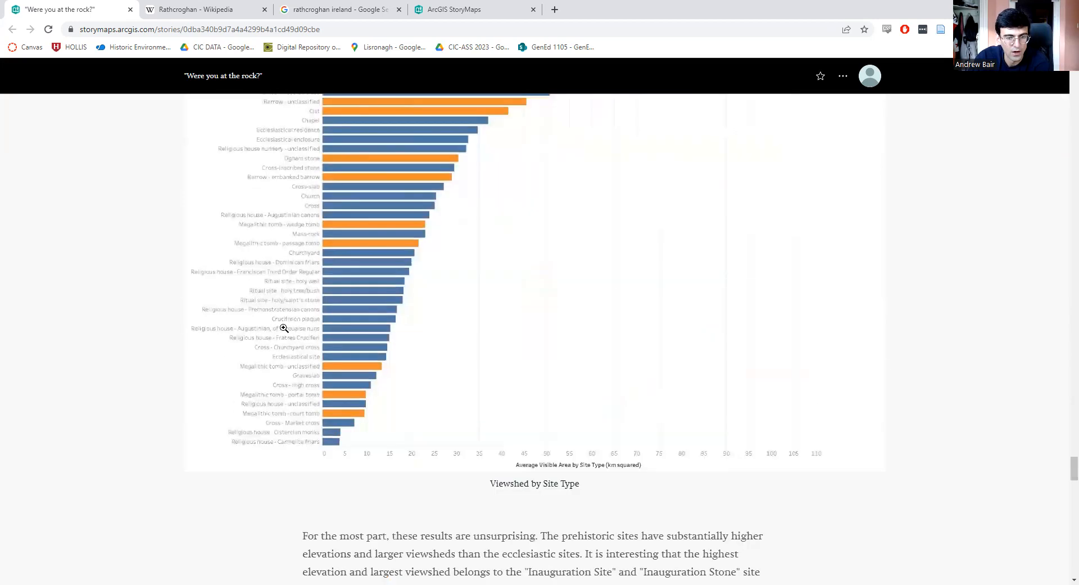
scroll(284, 332, "down", 8)
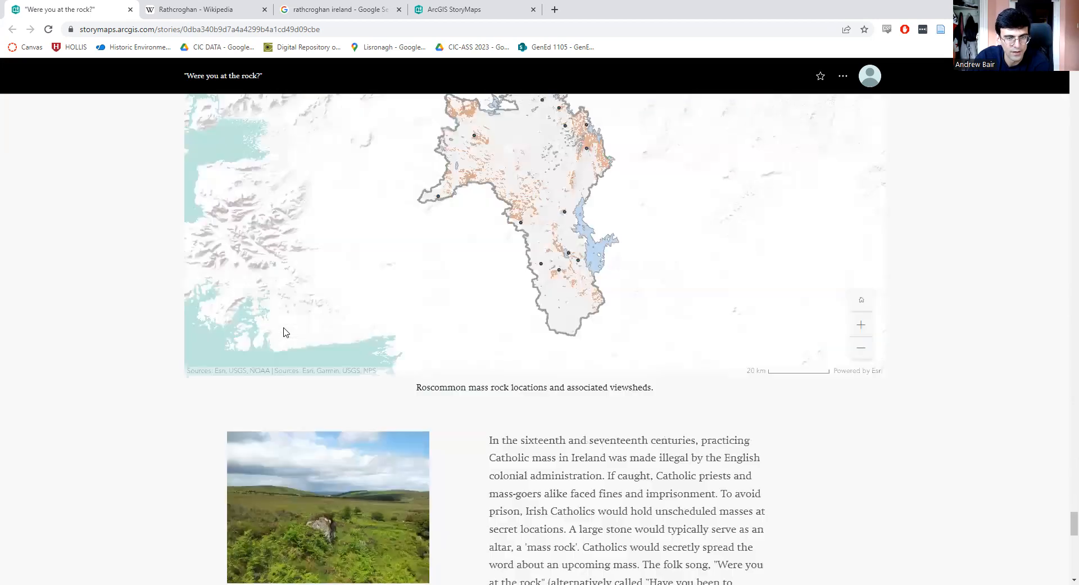
scroll(480, 373, "up", 4)
scroll(481, 380, "down", 10)
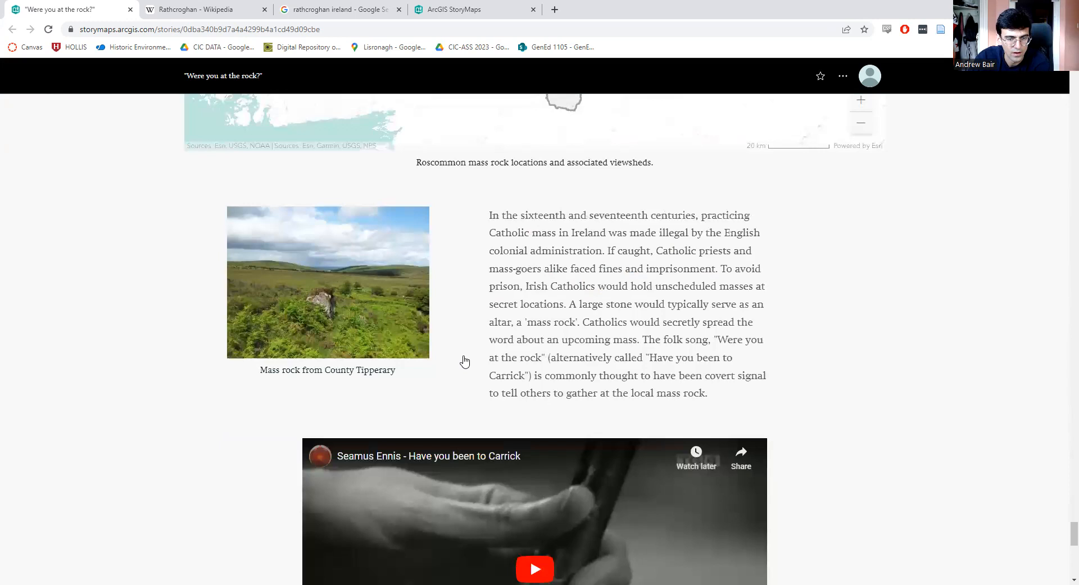
- Play the embedded "Have you been to Carrick" video and view the mass rock conclusion and "Mass in Ireland's Penal Days" picture
left_click(534, 284)
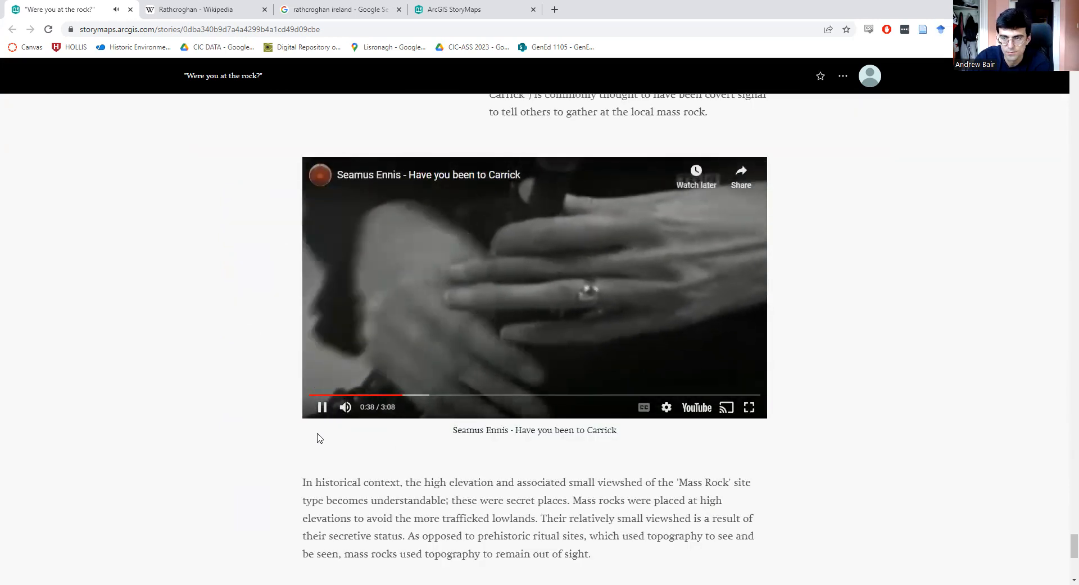
scroll(619, 416, "down", 2)
scroll(627, 396, "down", 4)
scroll(748, 403, "up", 7)
scroll(520, 485, "down", 8)
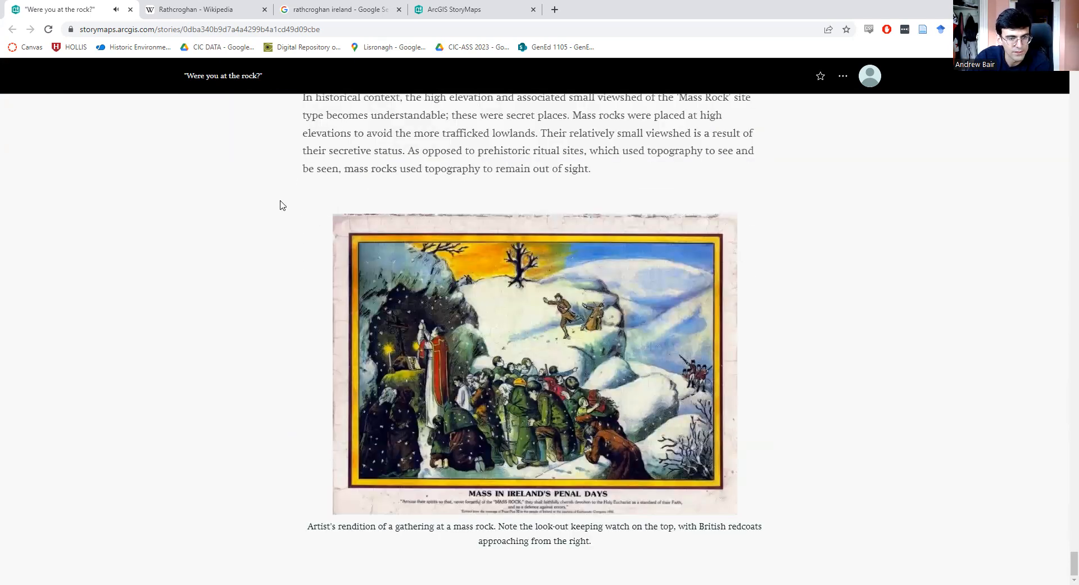
scroll(295, 200, "up", 5)
scroll(329, 211, "down", 5)
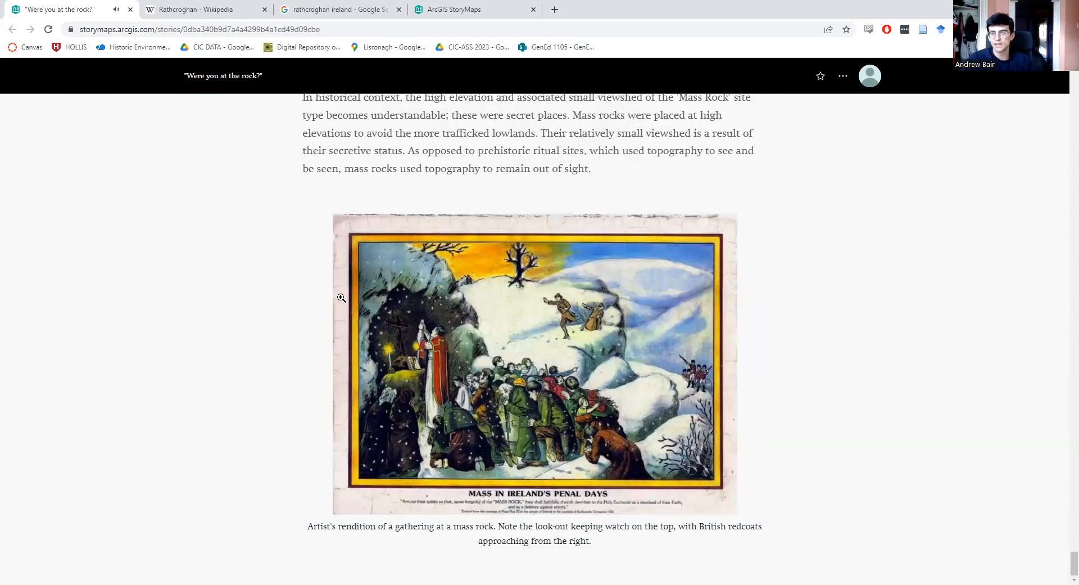
- Return to the stories overview and open the draft "The House John Harvard Built" in a new browser tab
left_click(478, 8)
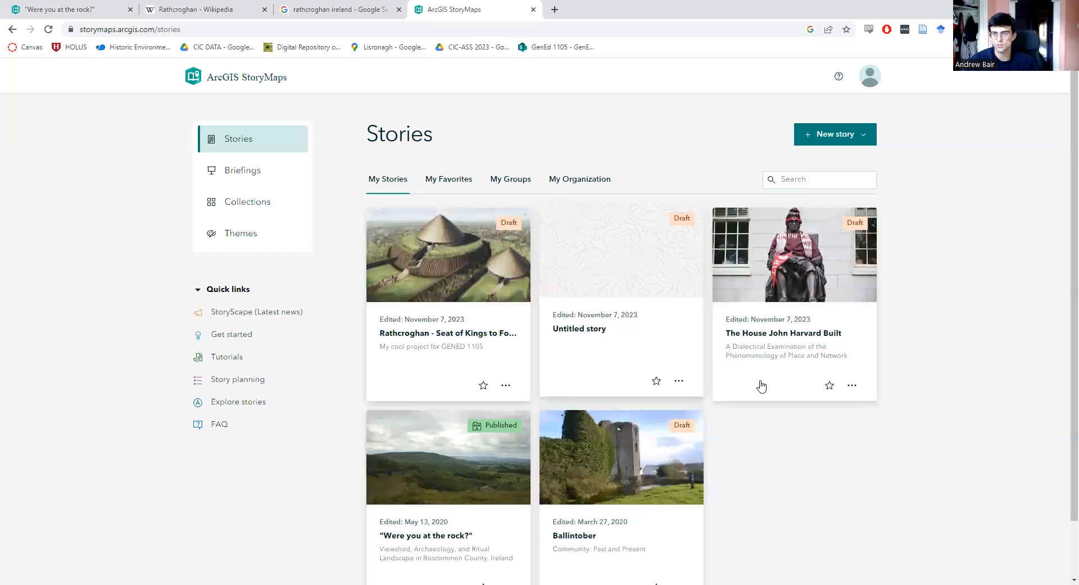
right_click(806, 335)
left_click(850, 340)
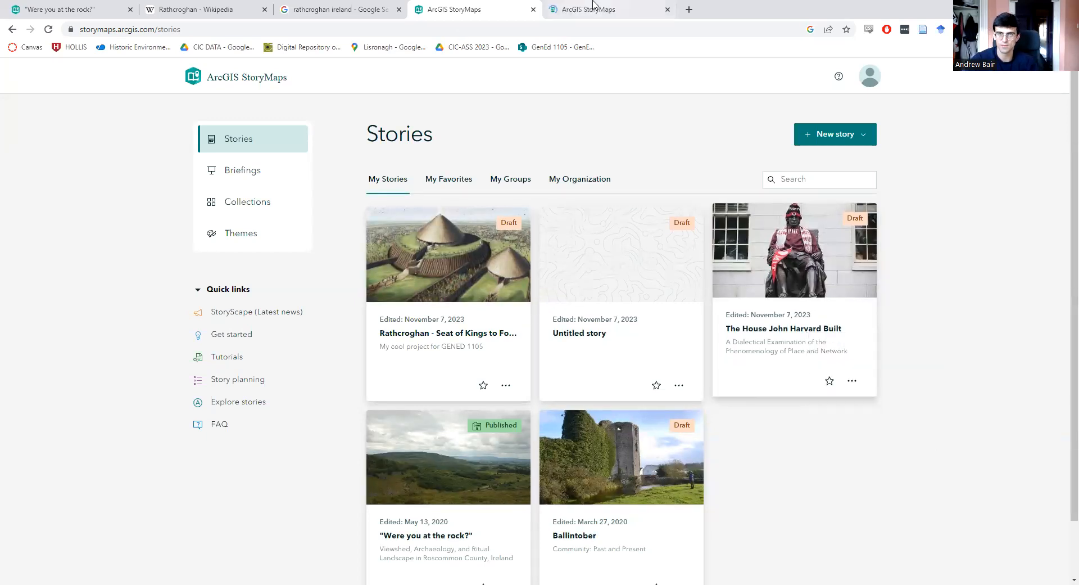
left_click(587, 7)
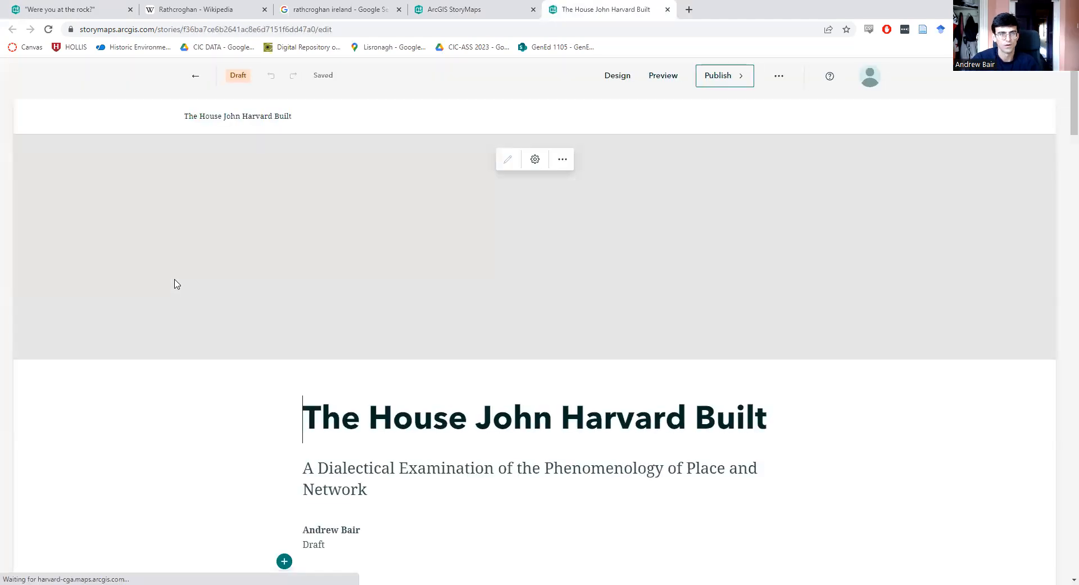
- Examine the John Harvard draft's map with the circled marker and its biography text through the "Founder of Harvard College" section
scroll(239, 298, "down", 10)
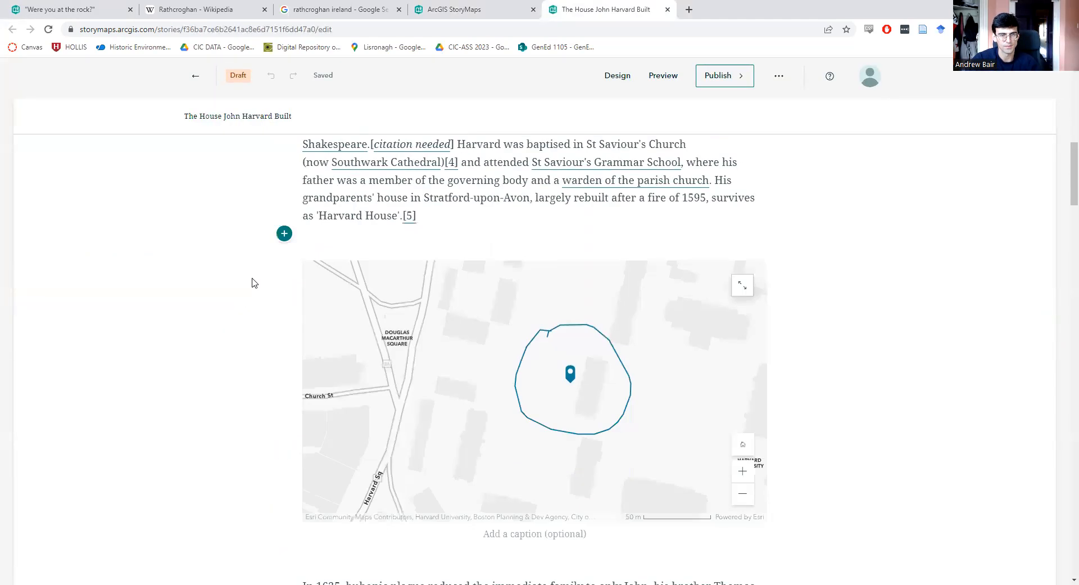
scroll(464, 223, "up", 2)
scroll(228, 258, "up", 1)
scroll(534, 260, "down", 4)
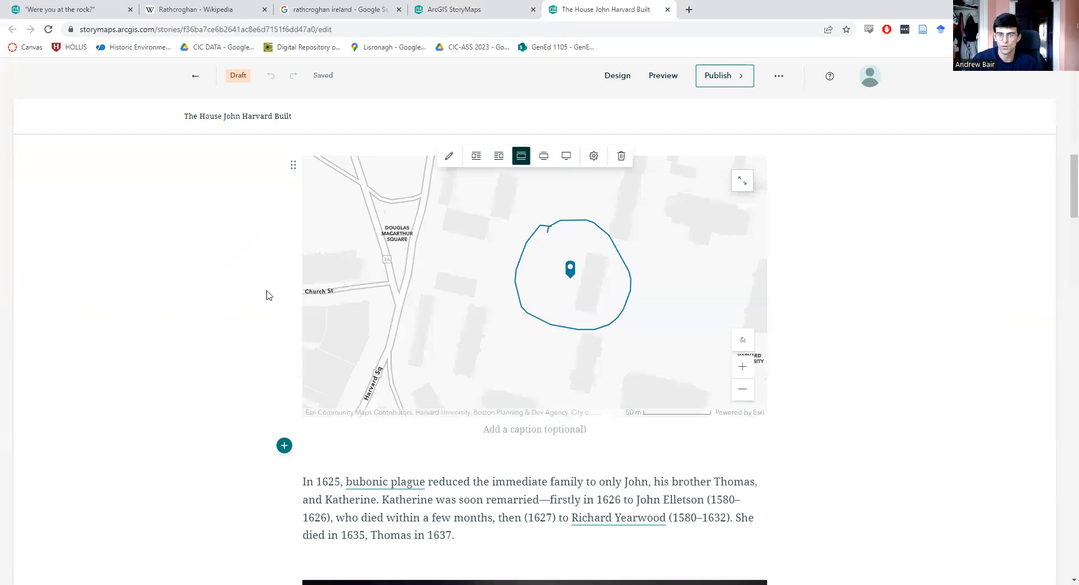
scroll(259, 289, "down", 5)
scroll(258, 290, "down", 15)
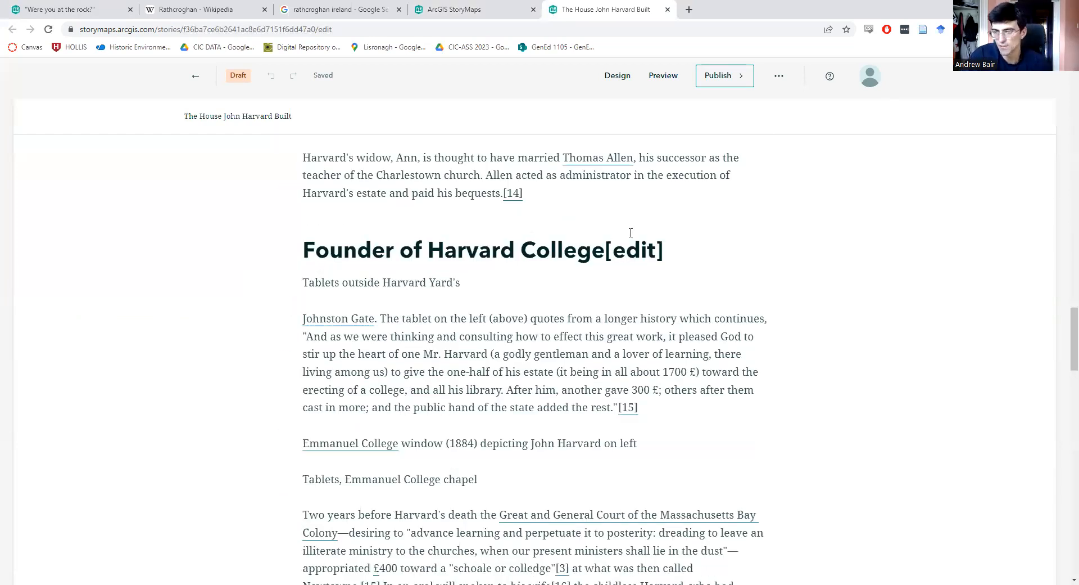
scroll(631, 231, "up", 4)
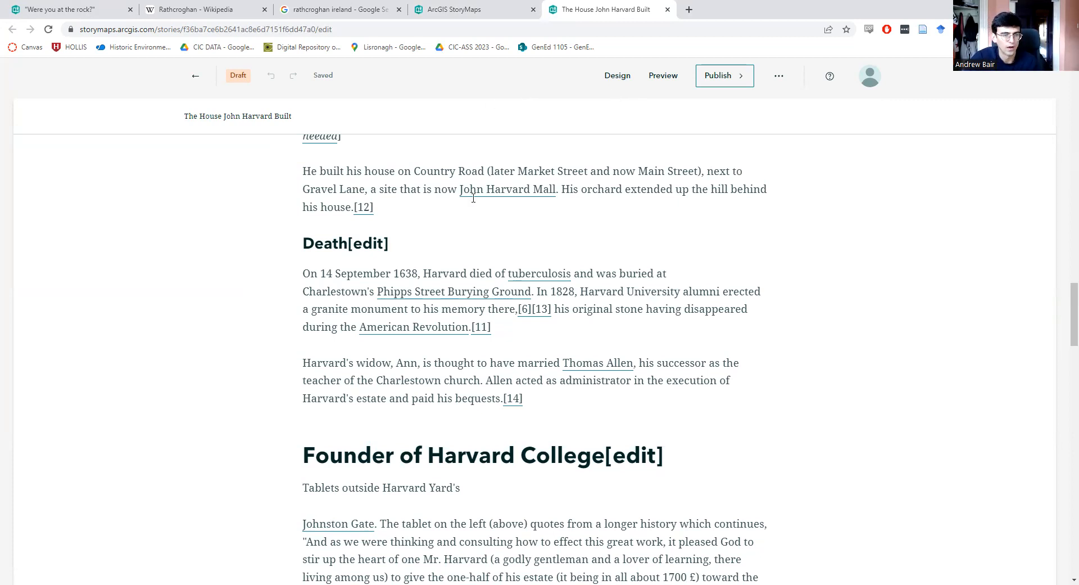
left_click(754, 271)
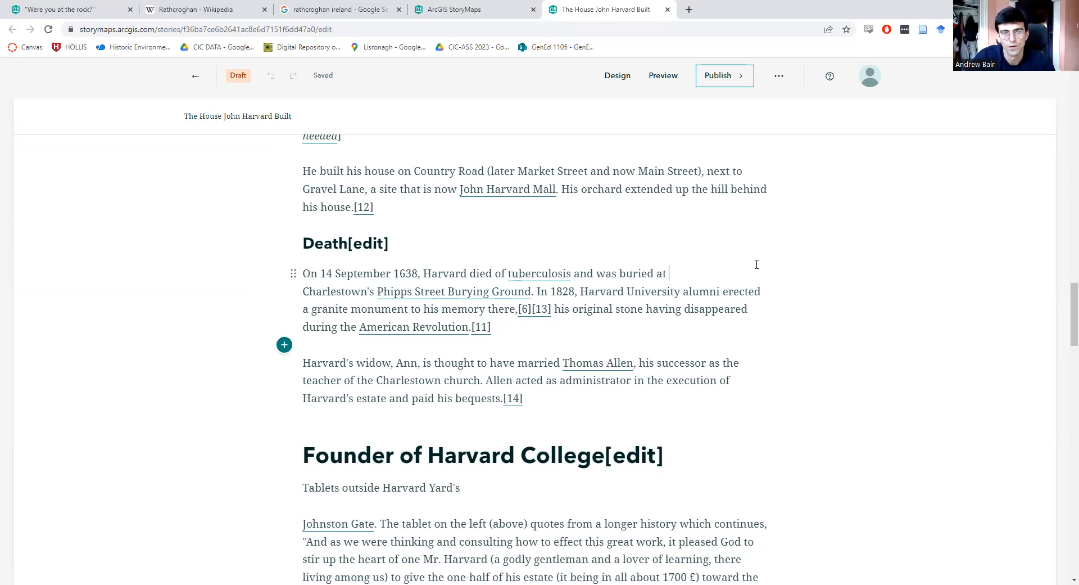